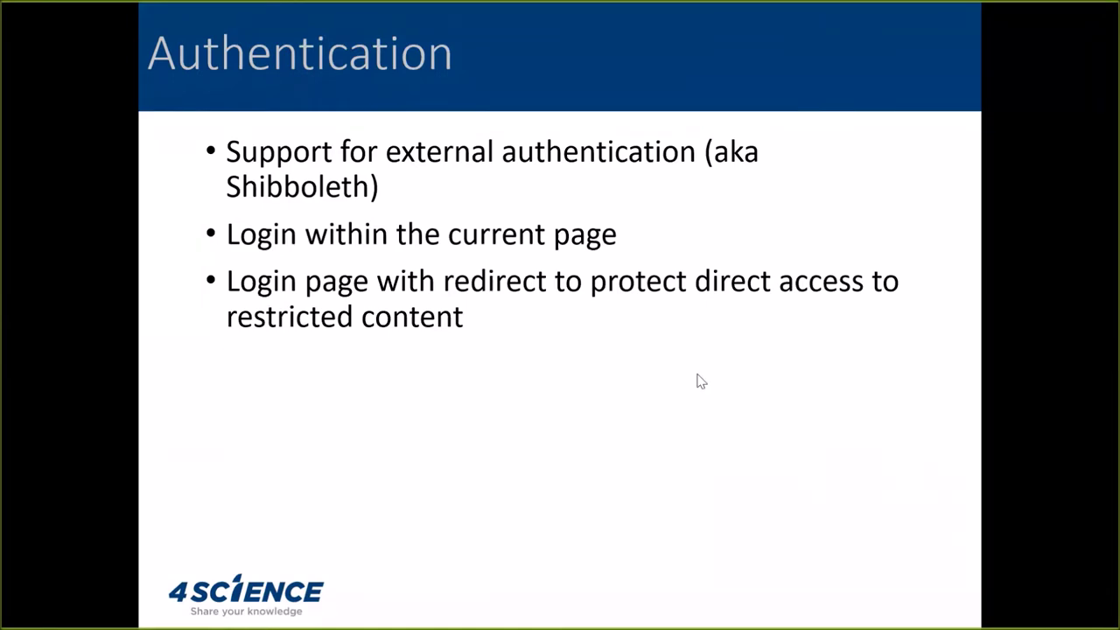
Switch to the DSpace site in Chrome, show it full screen, and start logging in with Shibboleth
click(910, 260)
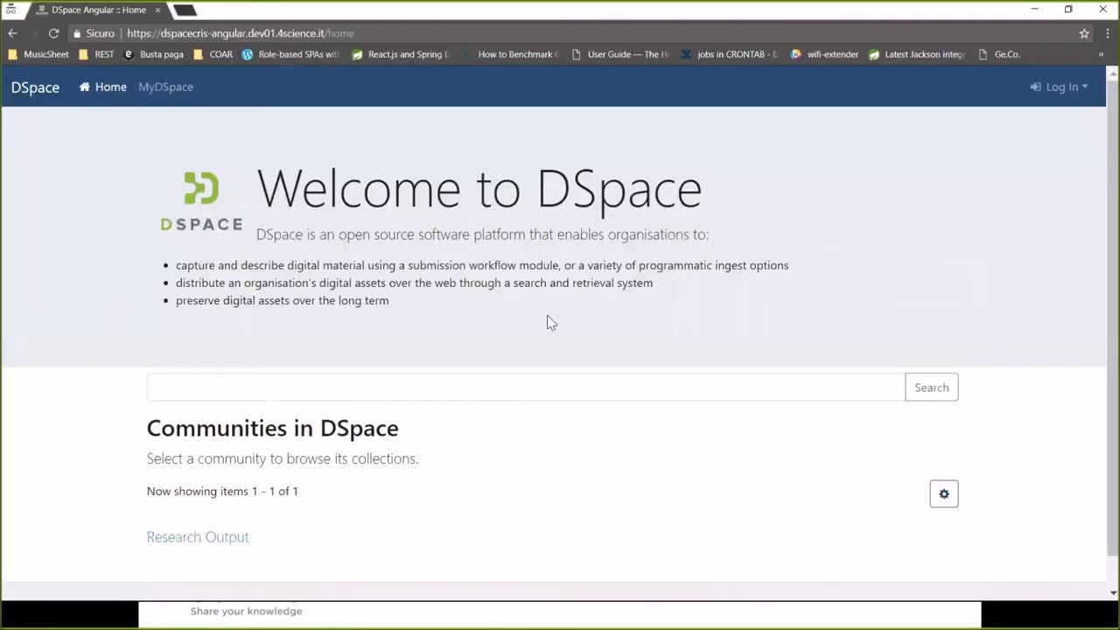
key(F11)
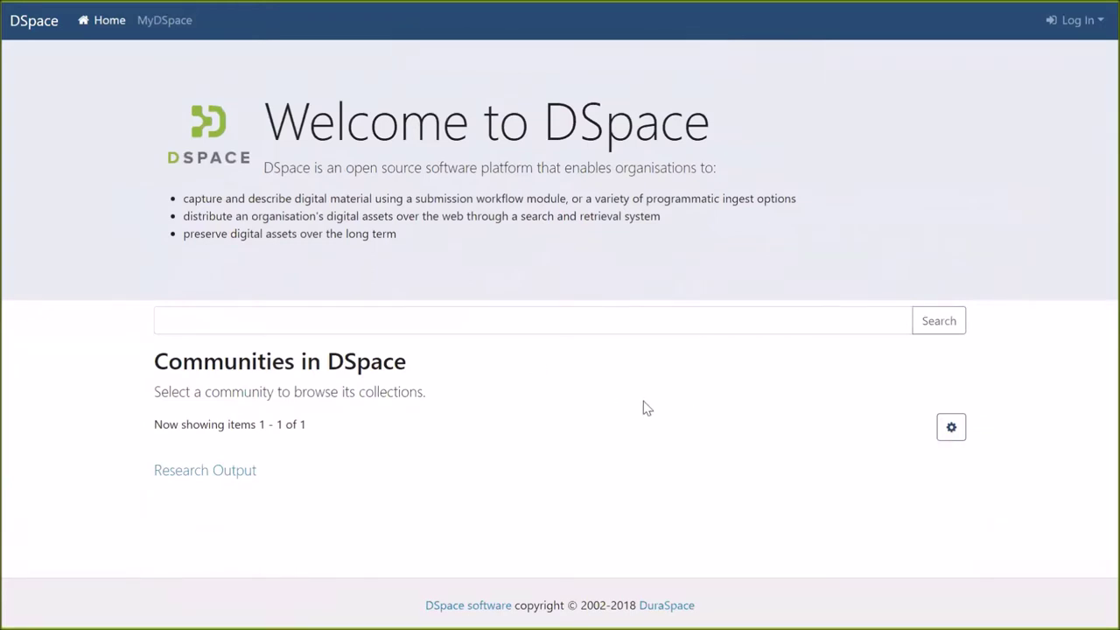
click(160, 24)
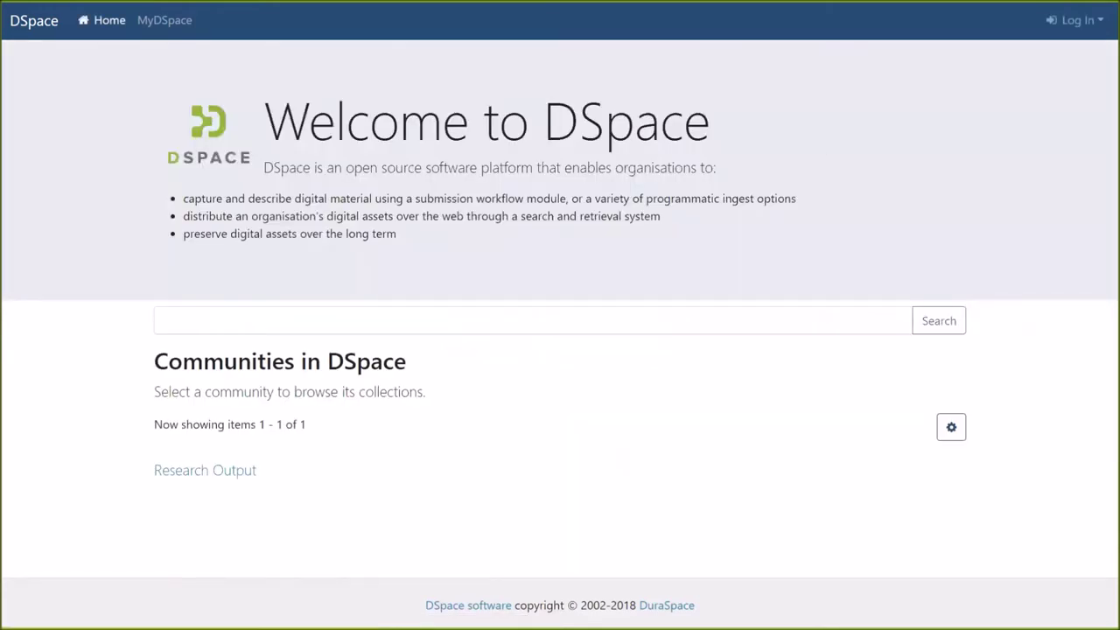
click(1091, 21)
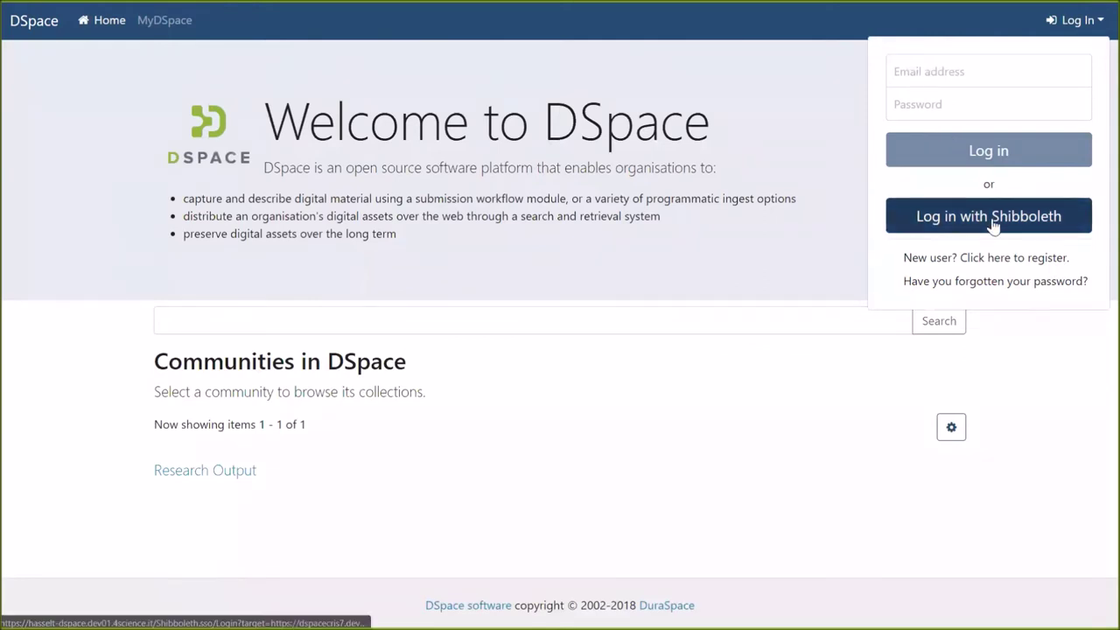
click(946, 223)
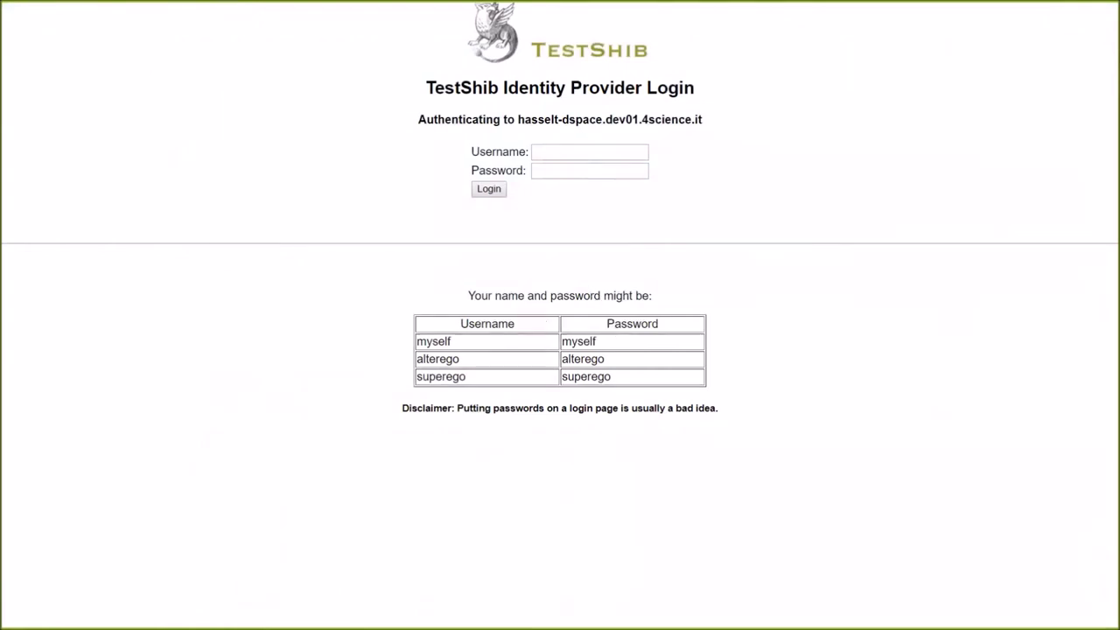
Log in at the TestShib identity provider with the account username and password, and open MyDSpace
double_click(578, 341)
click(577, 152)
key(Tab)
text(myself)
click(489, 190)
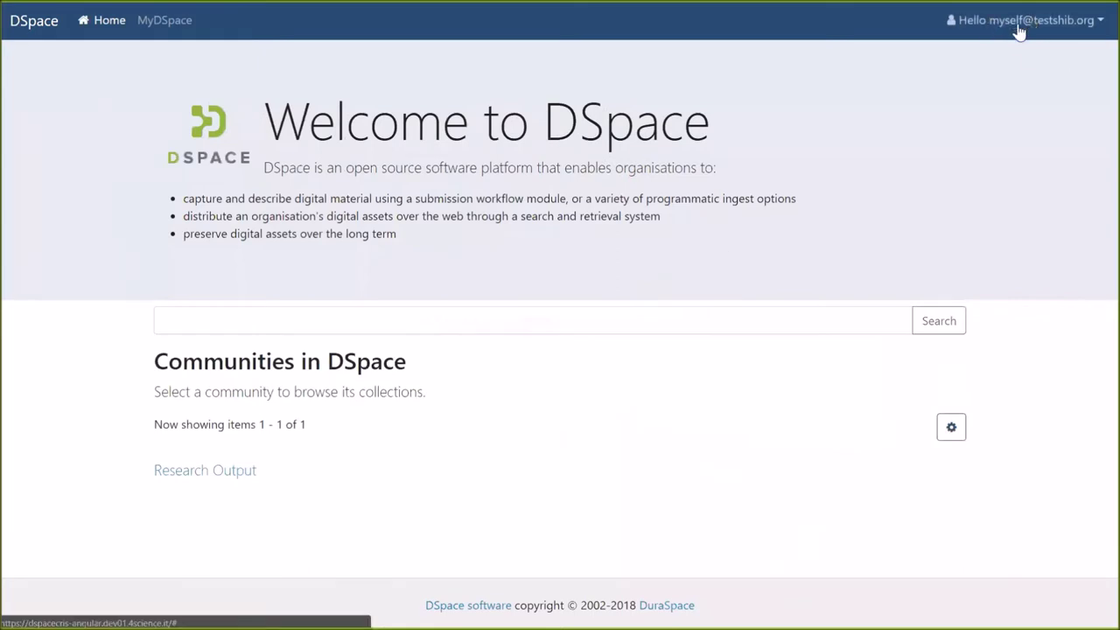
click(167, 24)
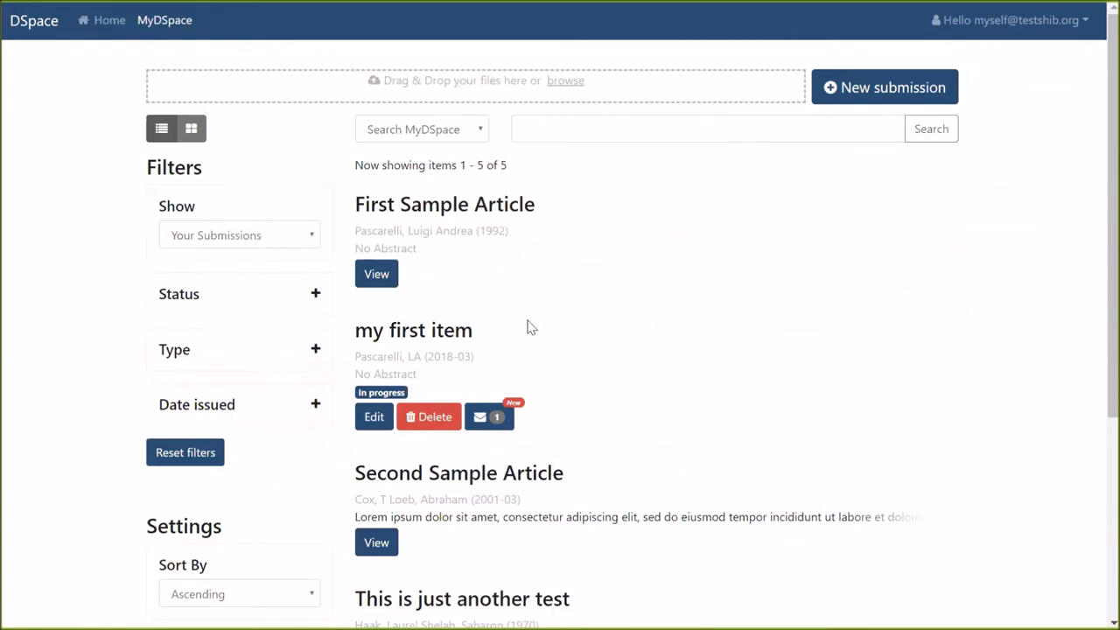
Switch to the PowerPoint presentation, advance to the Submission process slide, and return to MyDSpace in Chrome
key(alt+Tab)
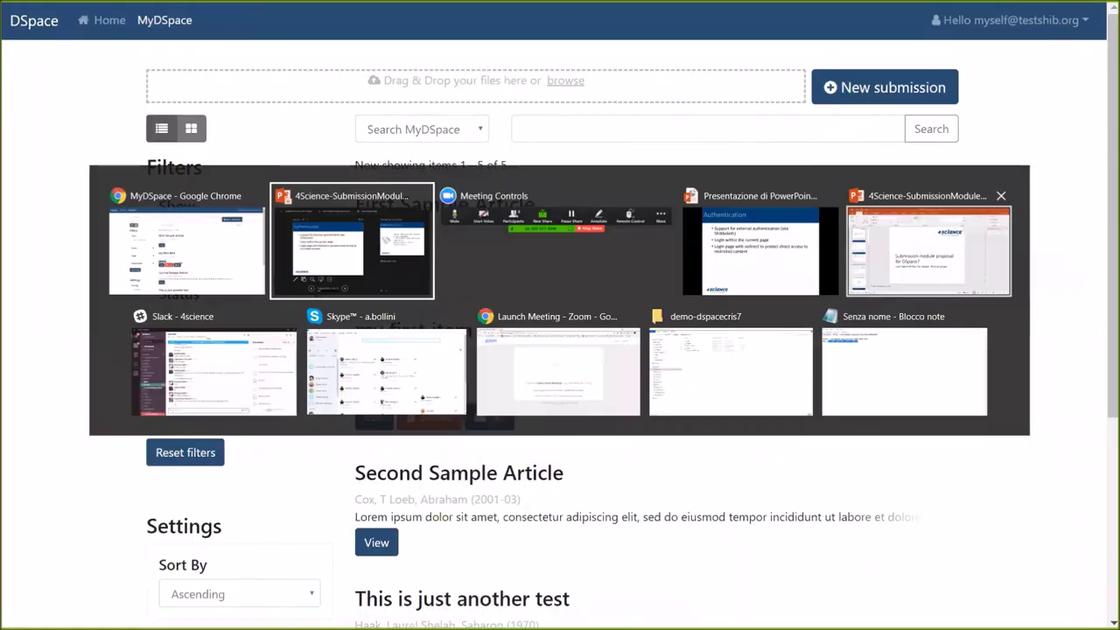
key(Right)
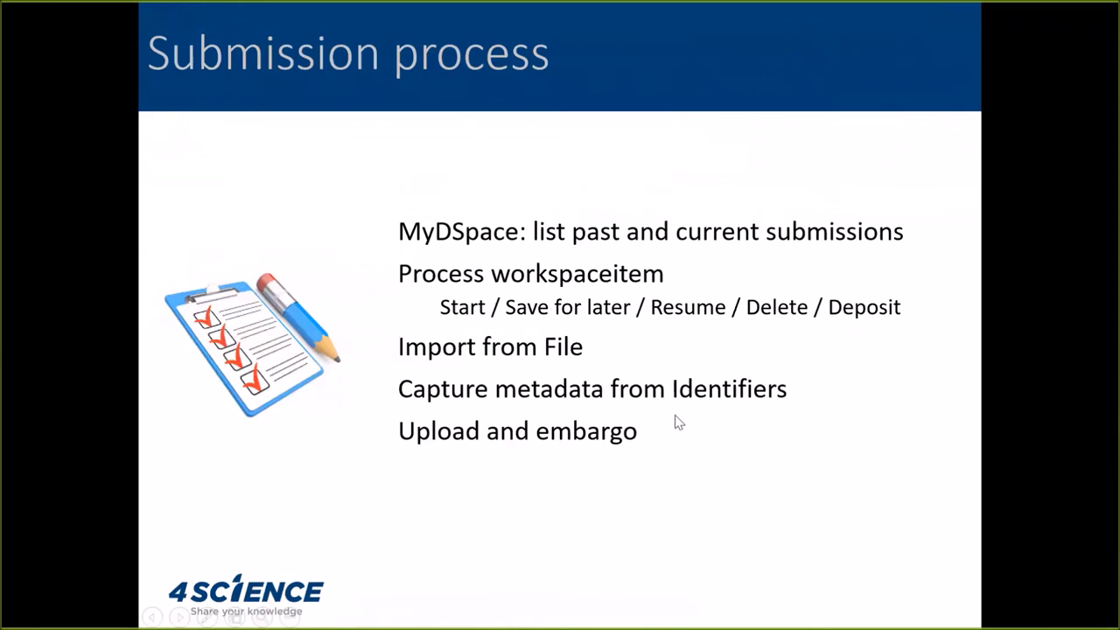
key(alt+Tab)
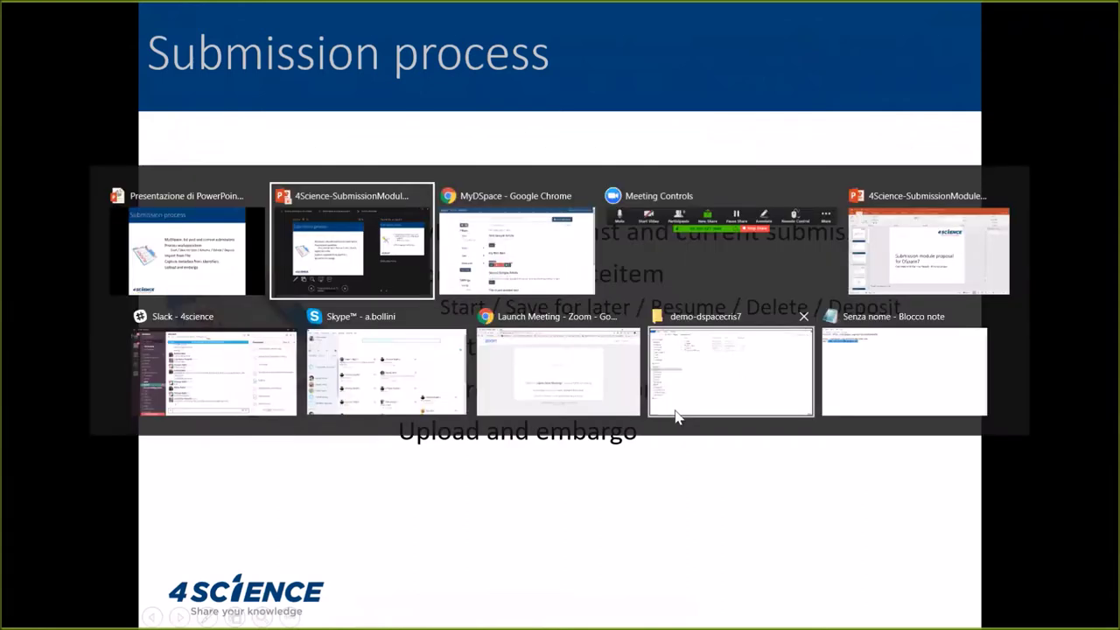
key(alt+Tab)
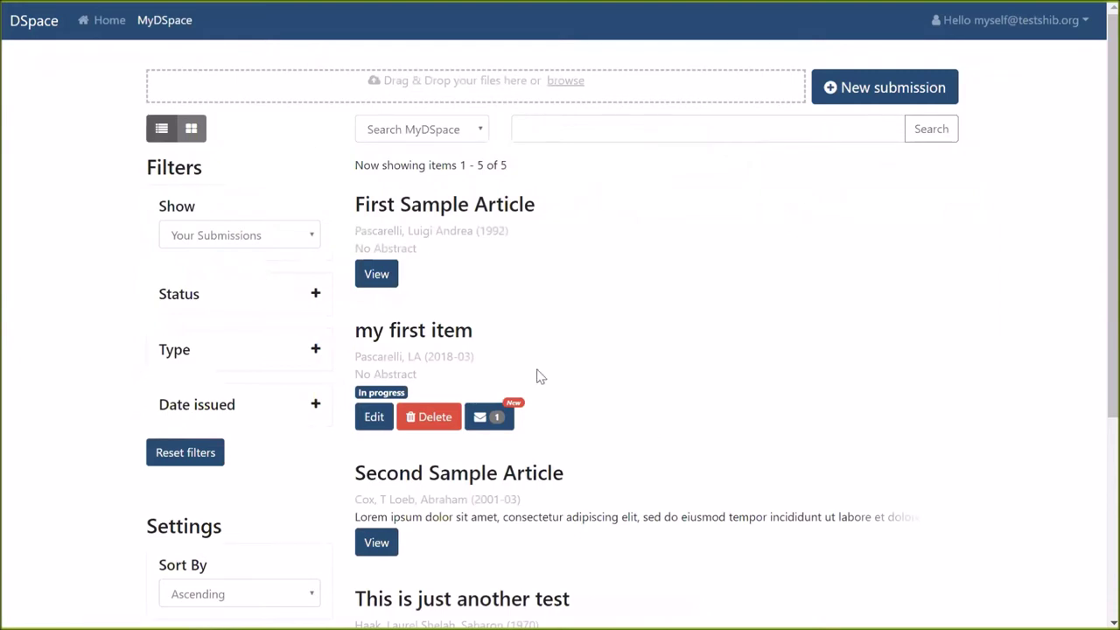
Check which options the Show filter offers in MyDSpace, keeping Your Submissions
click(314, 240)
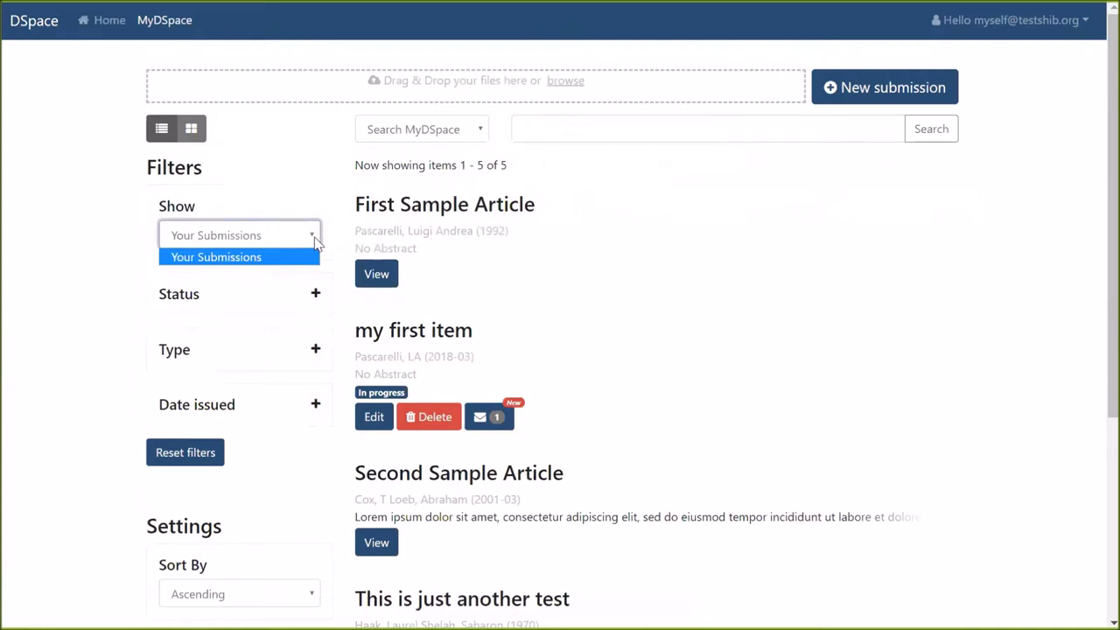
click(315, 241)
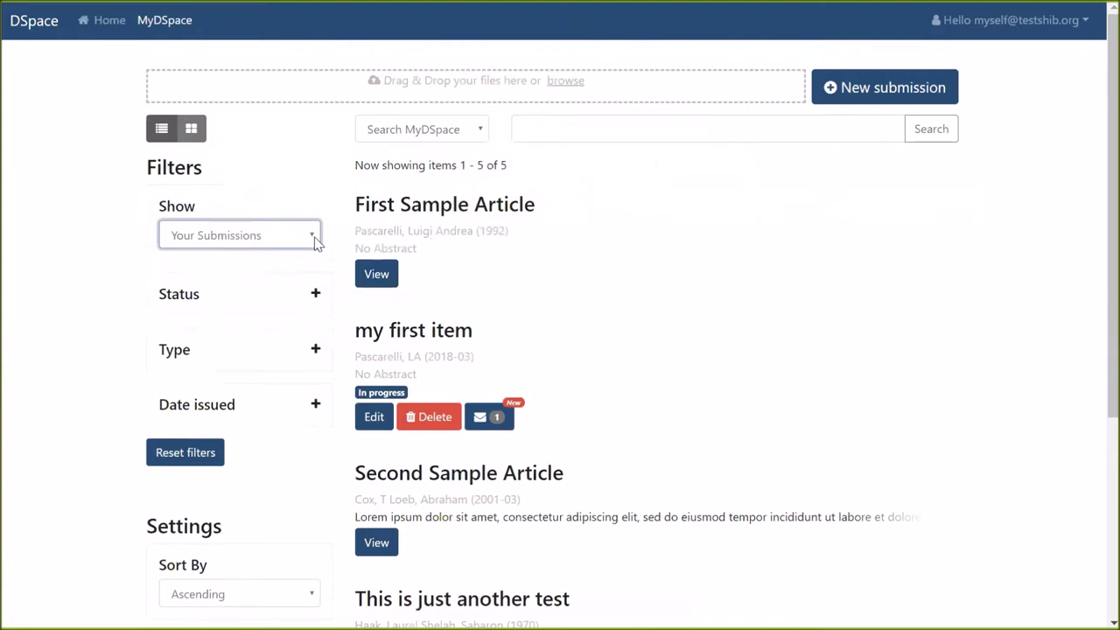
click(329, 222)
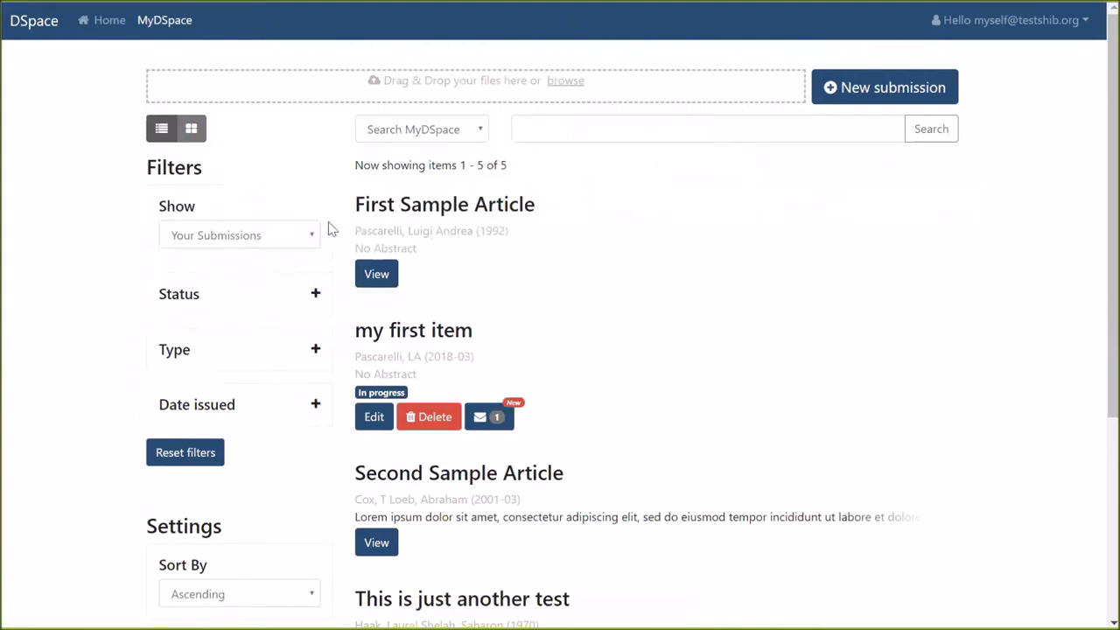
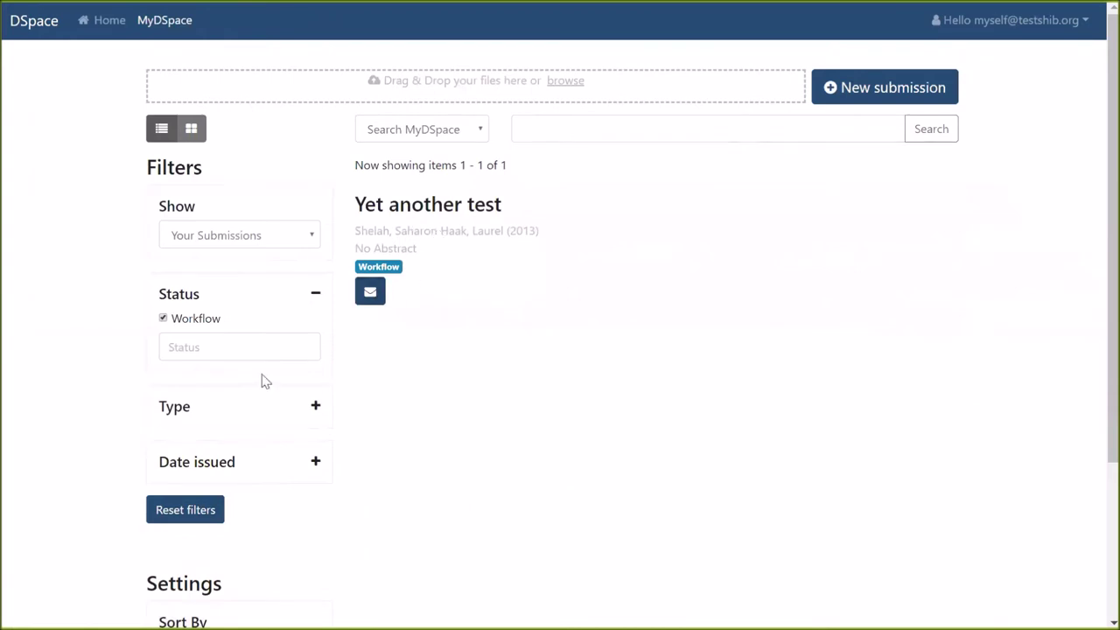
Remove the Workflow status filter, view only the Workspace submissions, and remove that filter too
click(171, 323)
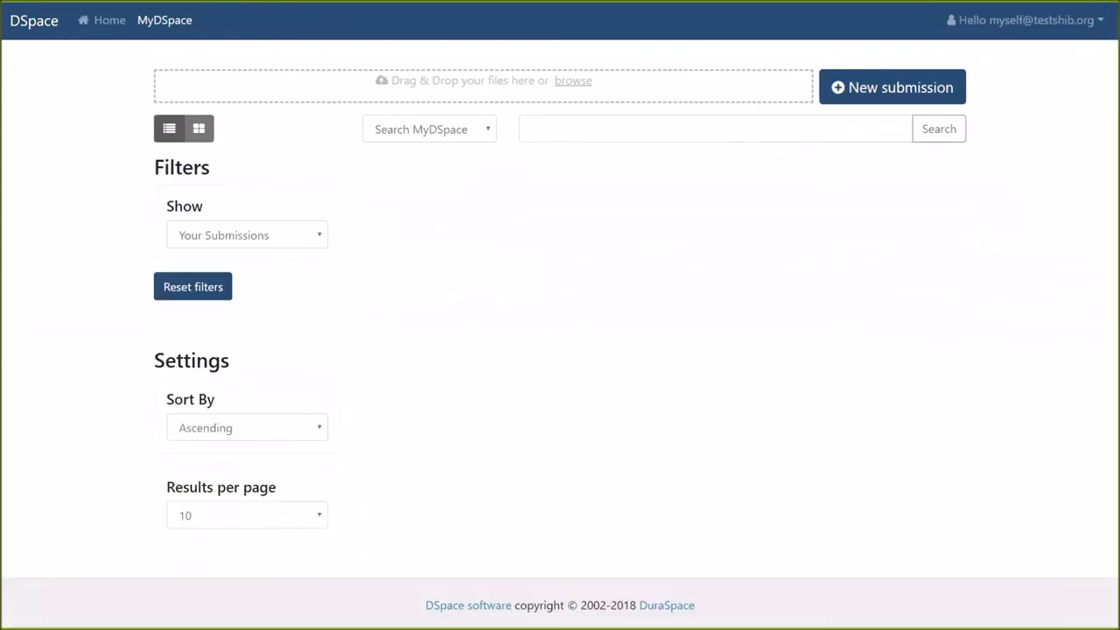
click(164, 336)
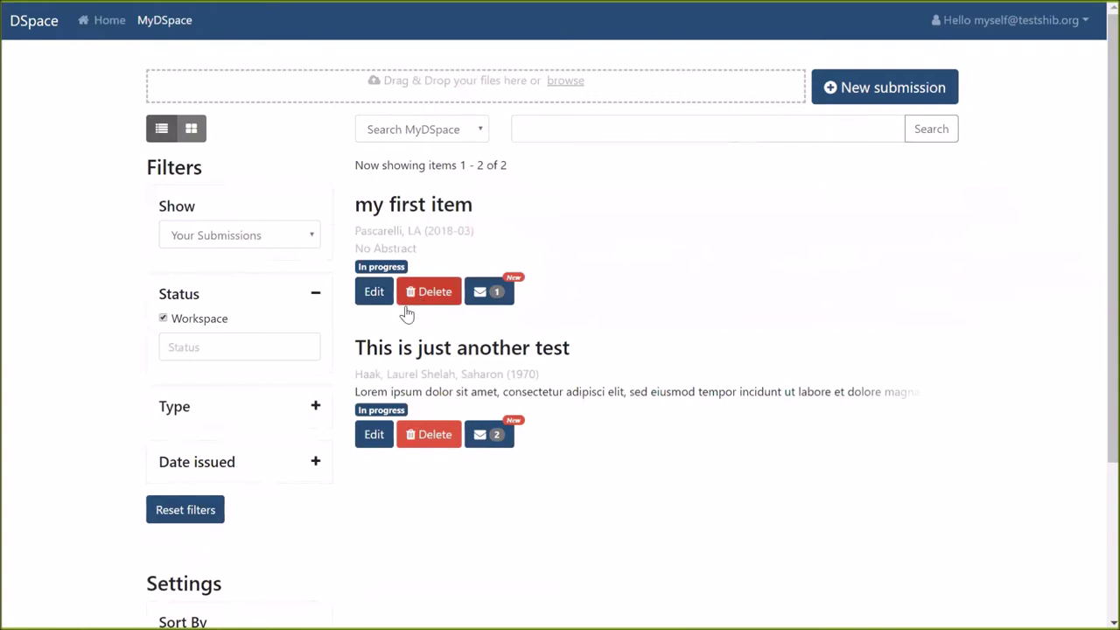
click(164, 319)
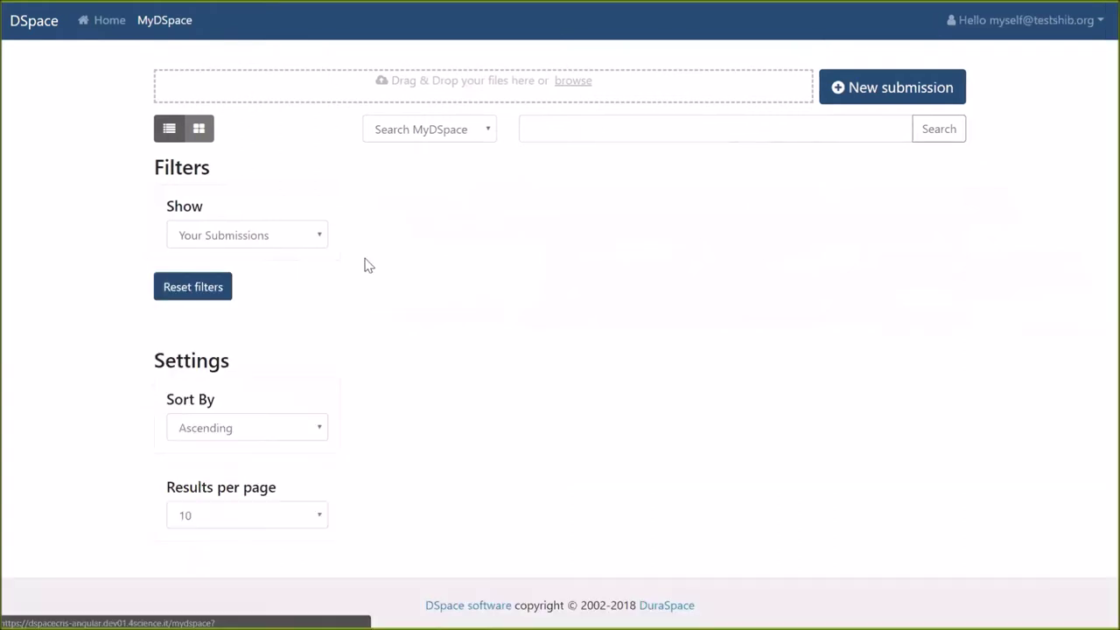
Examine the values available under the Type and Date issued filters, collapsing each one again
scroll(313, 292, down, 1)
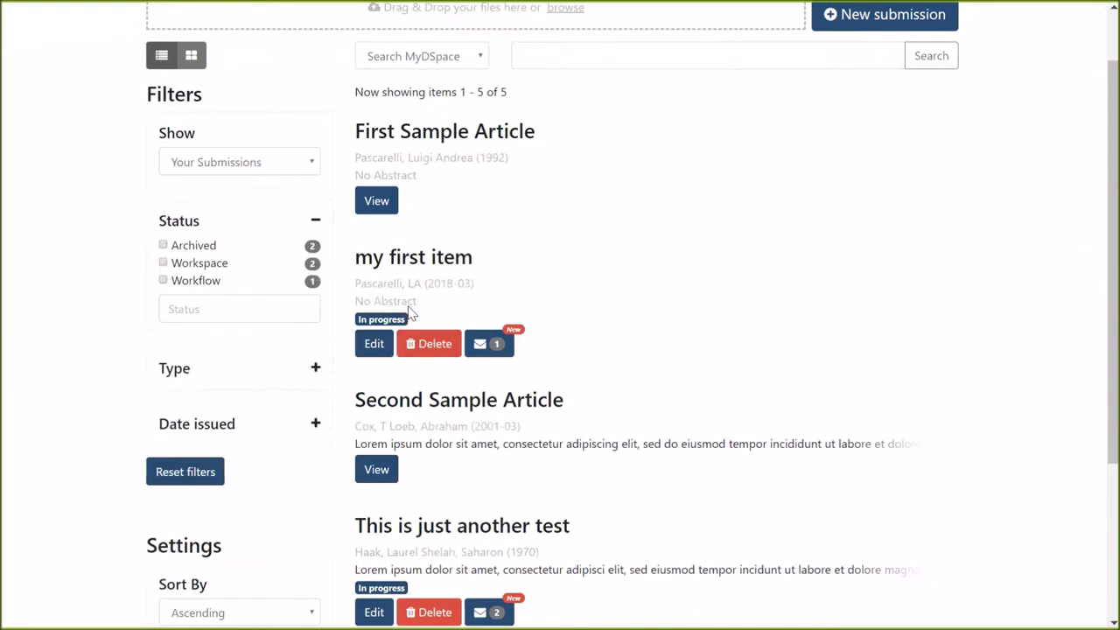
click(316, 369)
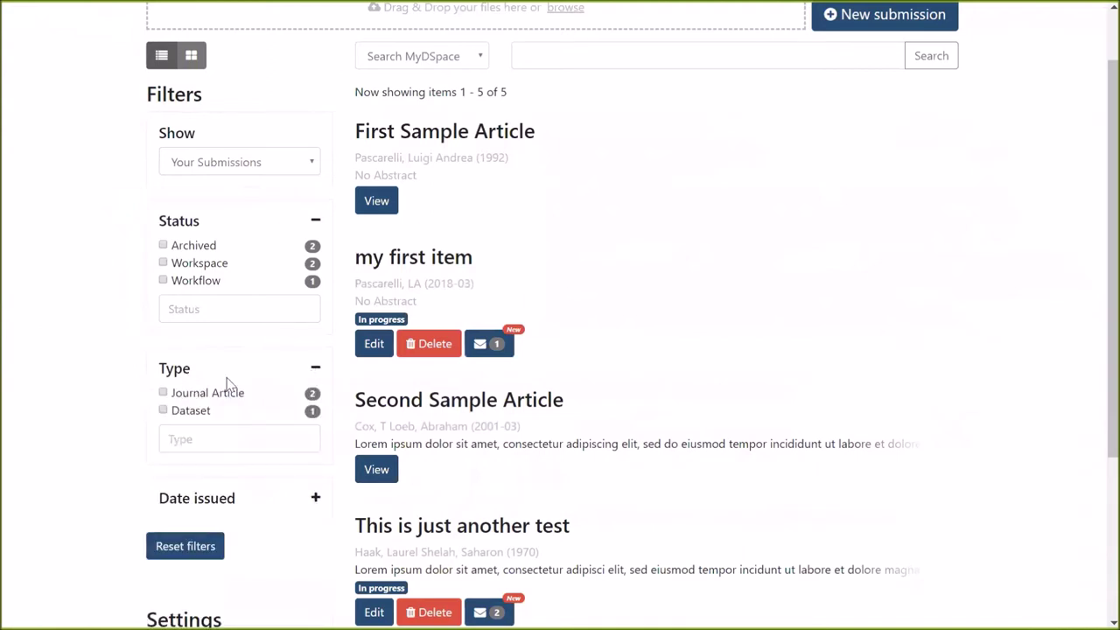
click(316, 369)
click(317, 427)
scroll(315, 402, down, 1)
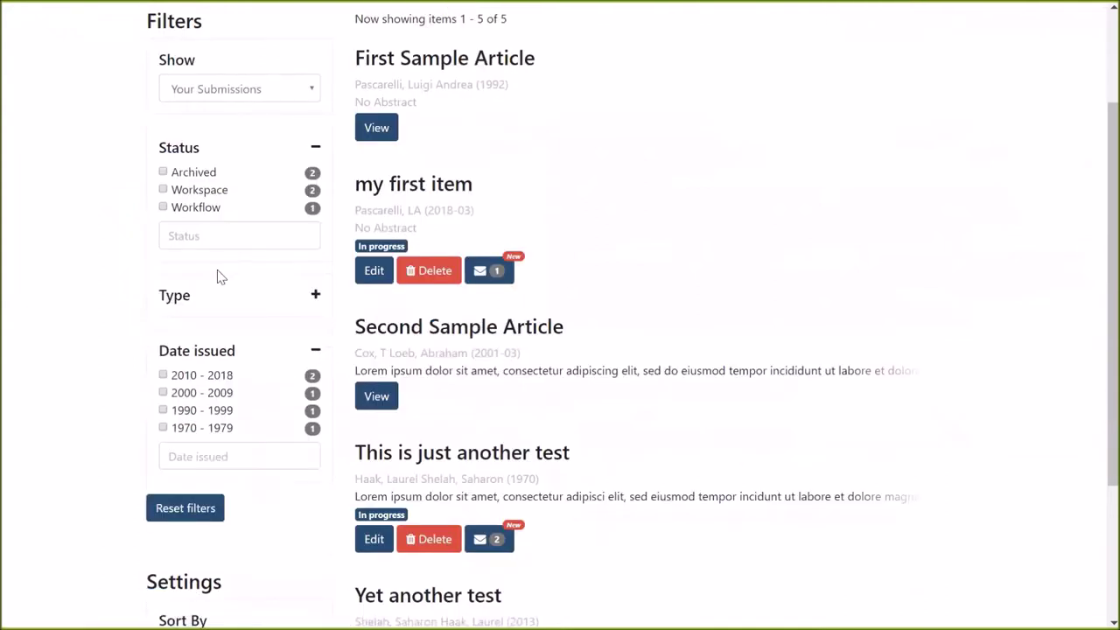
click(315, 354)
scroll(316, 366, up, 2)
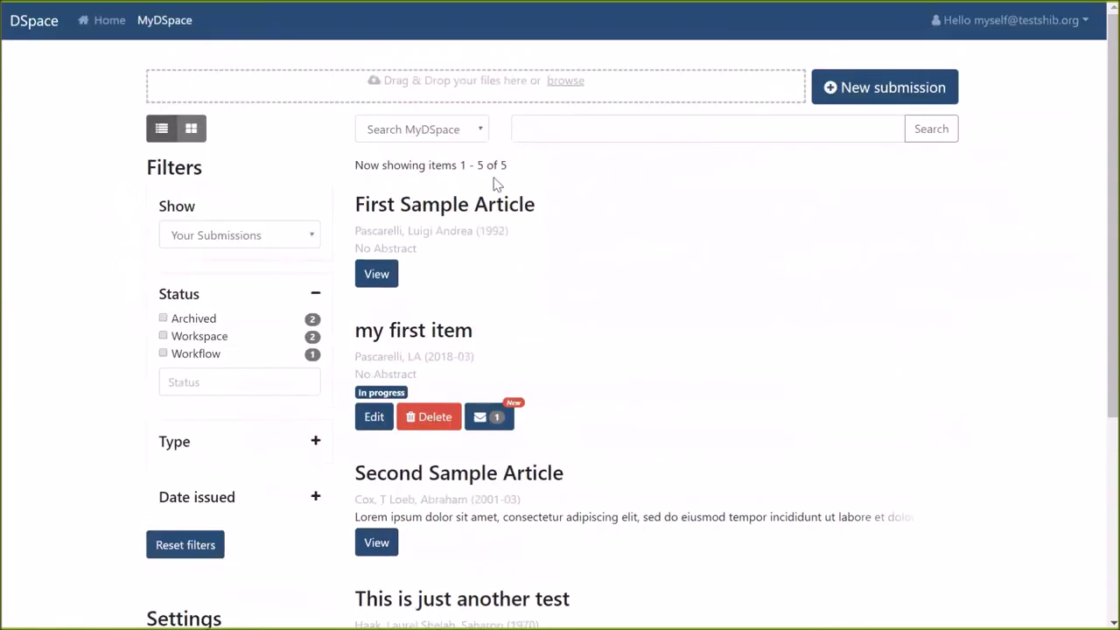
Search MyDSpace for "sample", and clear the search to list all submissions again
click(565, 131)
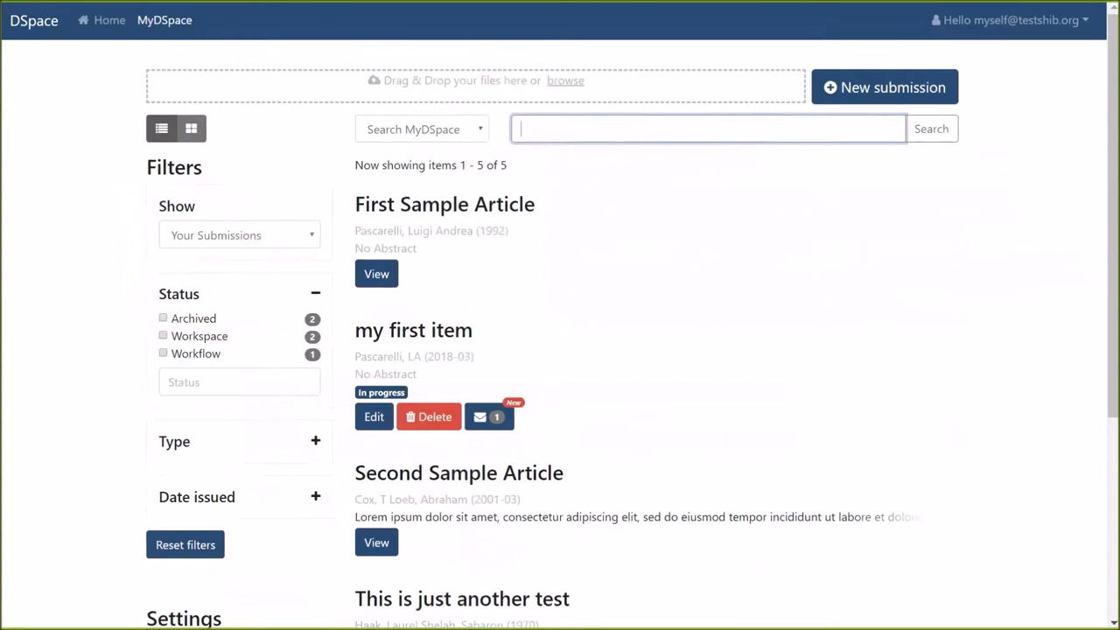
text(sample)
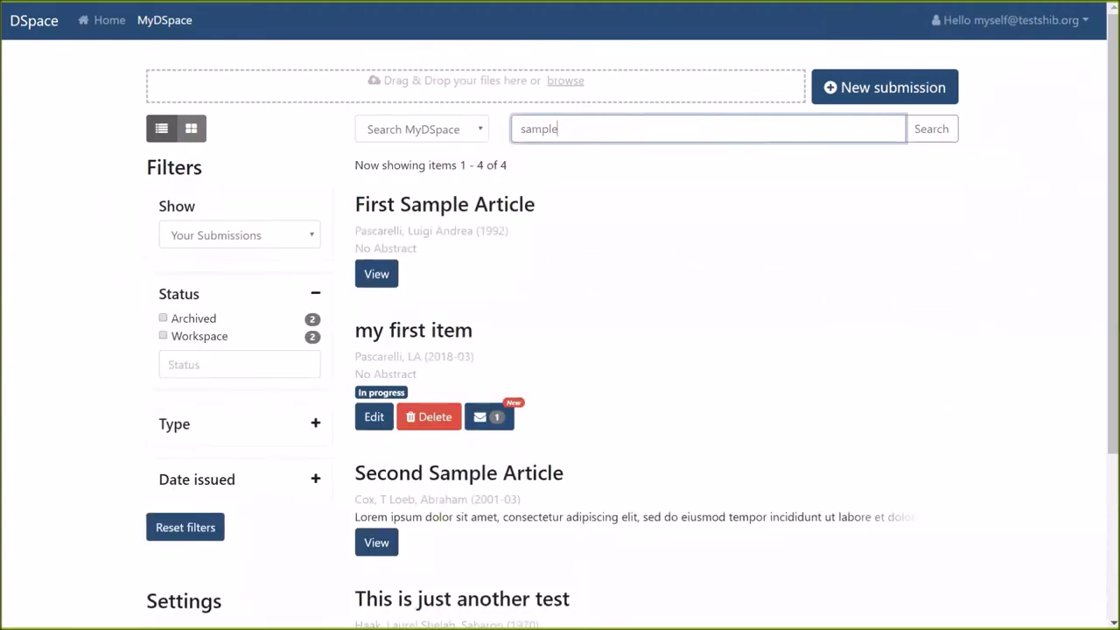
key(ctrl+a)
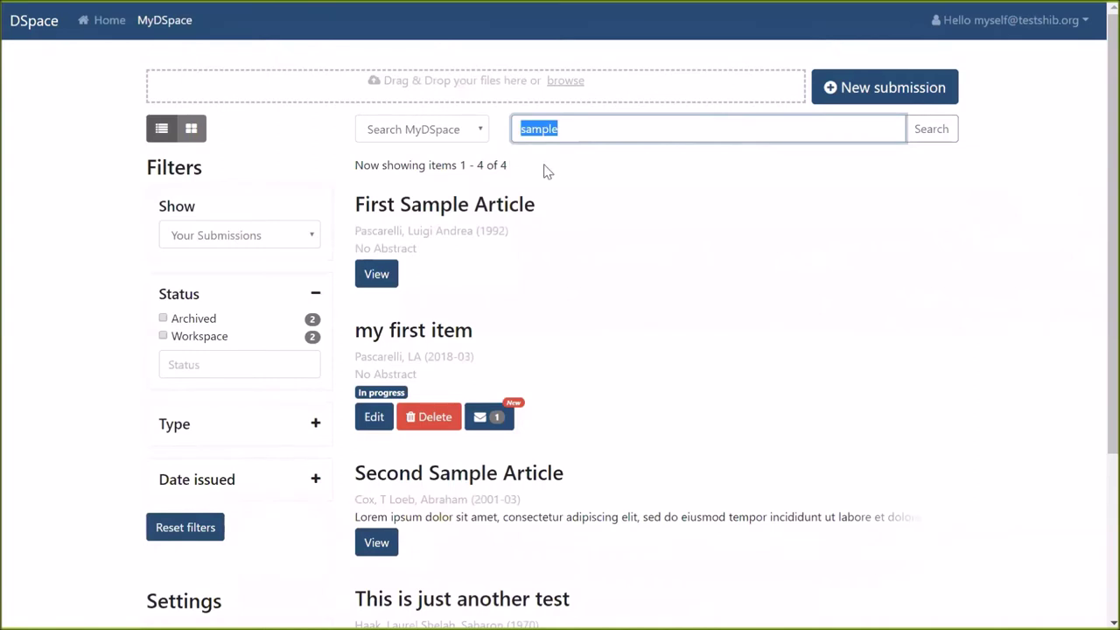
key(BackSpace)
key(Return)
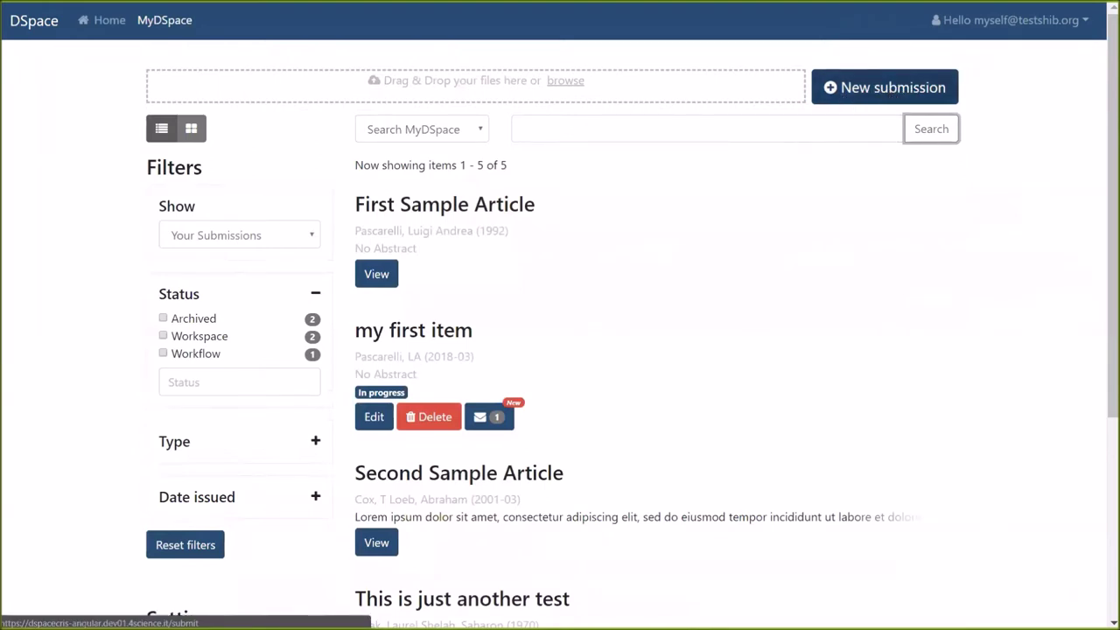
Import listb.bib from the demo-dspacecris7 folder into MyDSpace as new submissions and check the item count
click(565, 81)
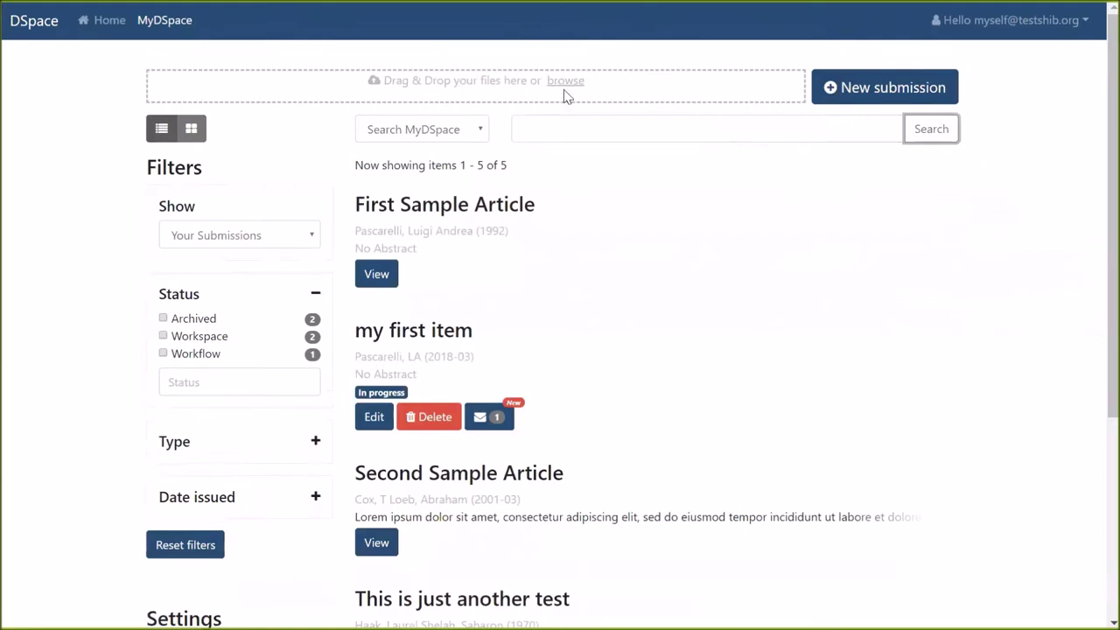
key(alt+Tab)
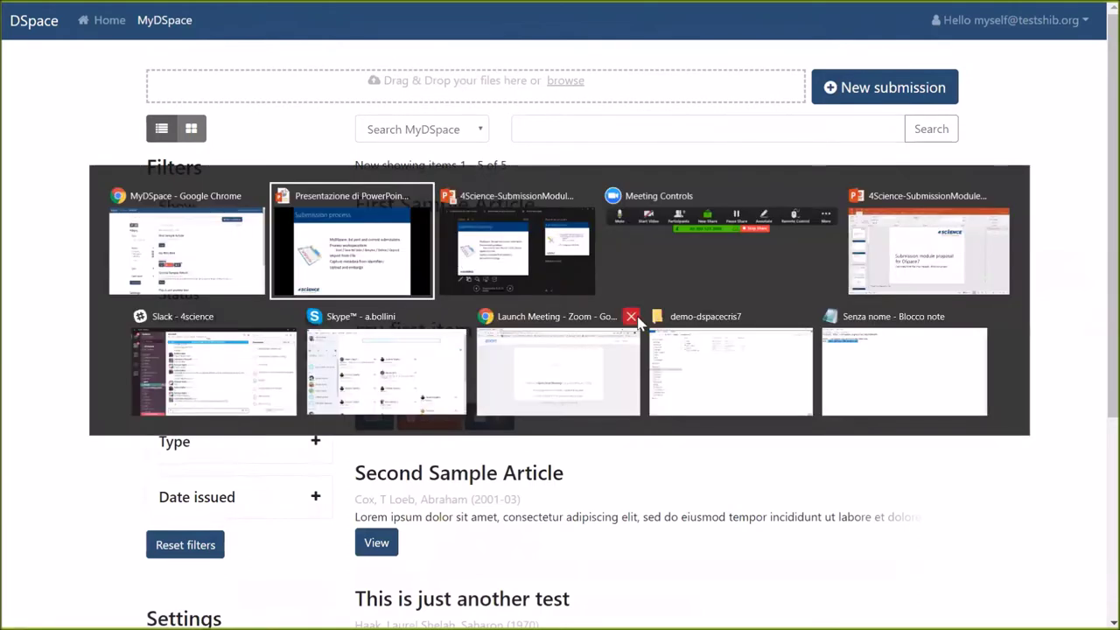
click(663, 359)
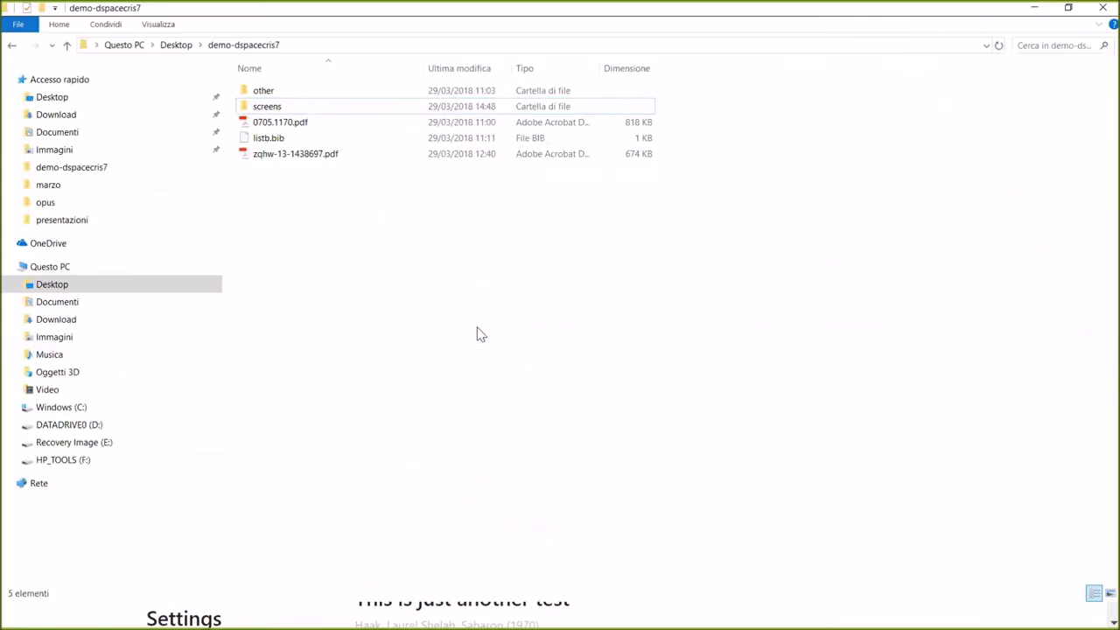
click(287, 142)
drag(262, 143, 513, 101)
key(alt+Tab)
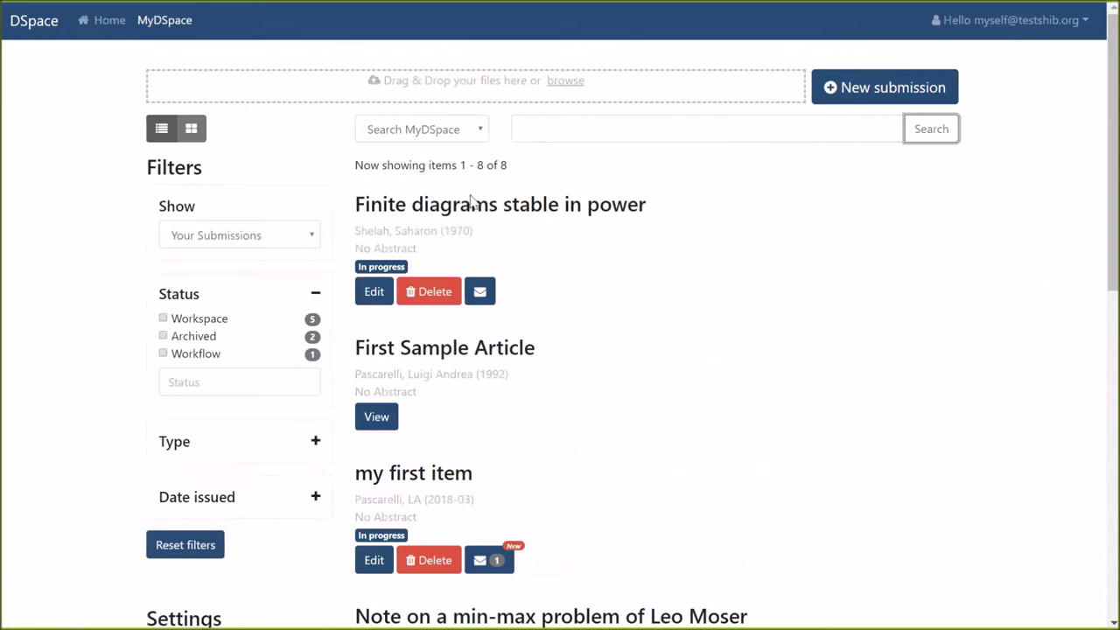
drag(459, 165, 508, 169)
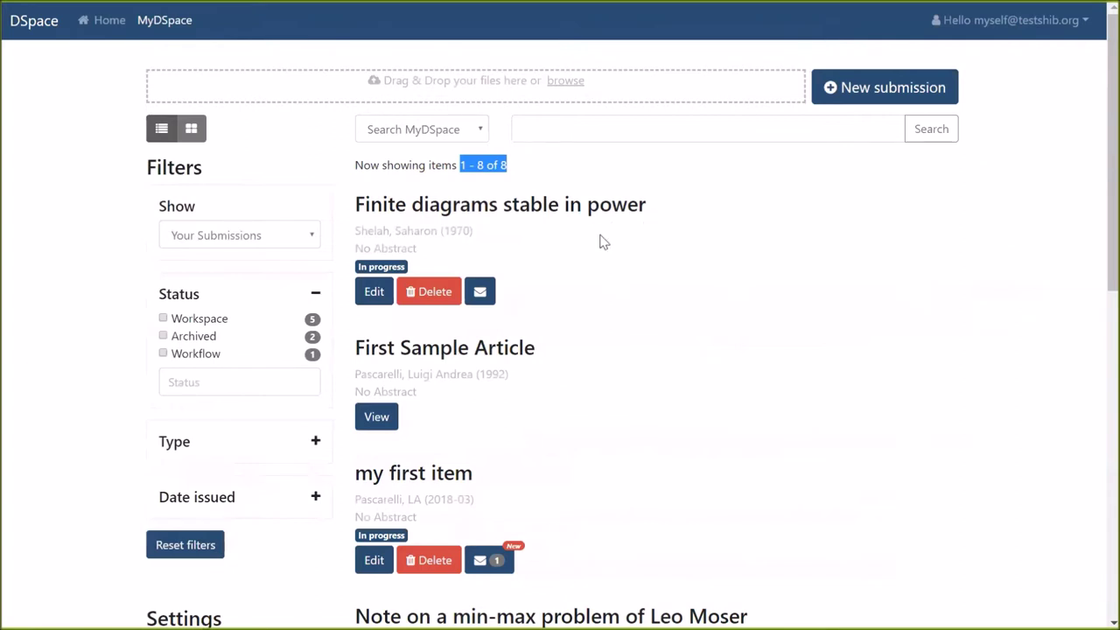
Filter the submissions by Workspace status, search for the surname of the first item's author, and review the matching items
click(183, 321)
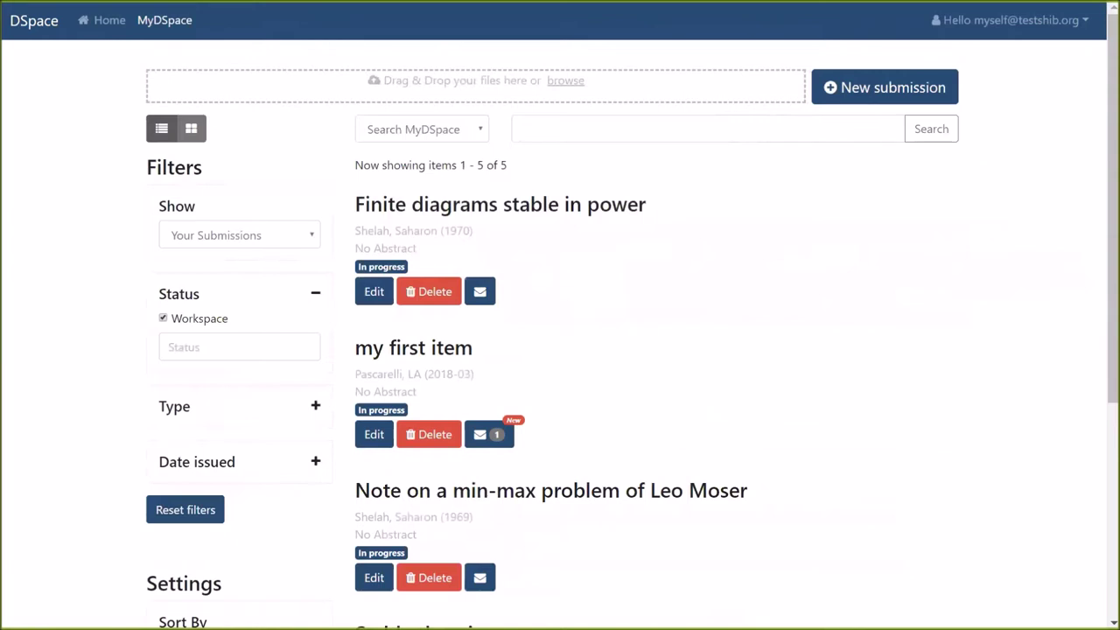
drag(355, 230, 392, 230)
key(ctrl+c)
click(604, 129)
key(ctrl+v)
key(Return)
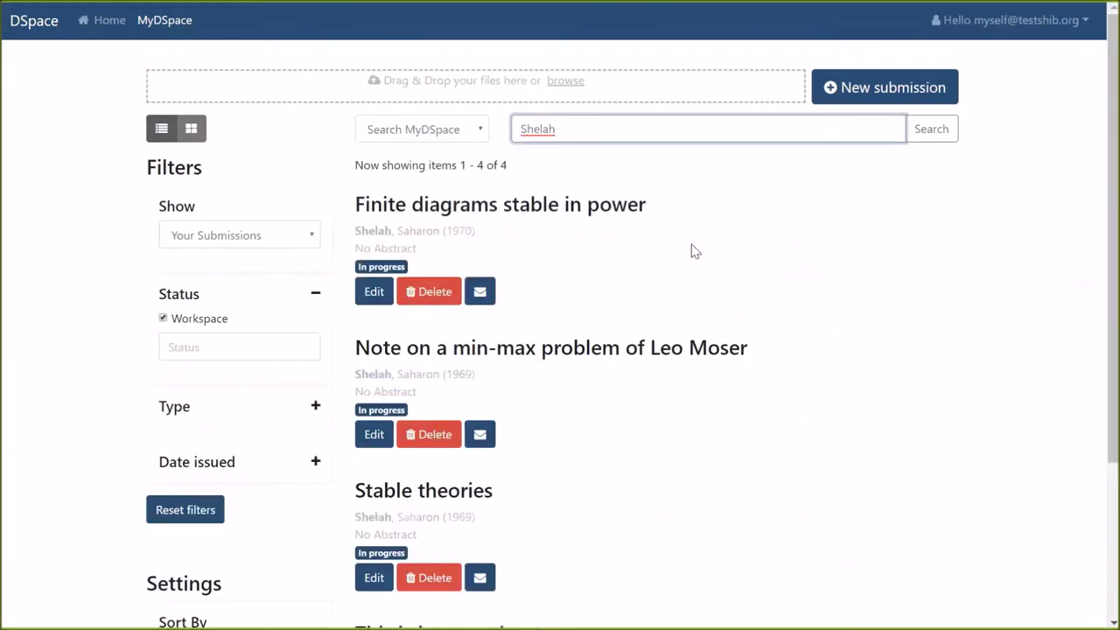
scroll(664, 273, down, 3)
scroll(645, 303, up, 2)
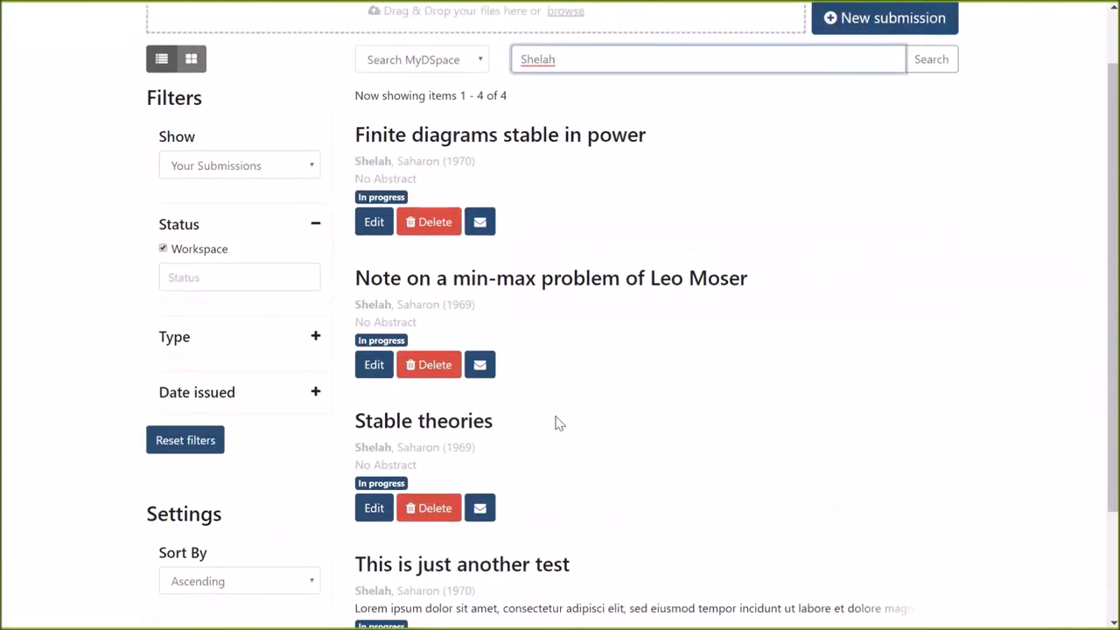
scroll(558, 429, up, 1)
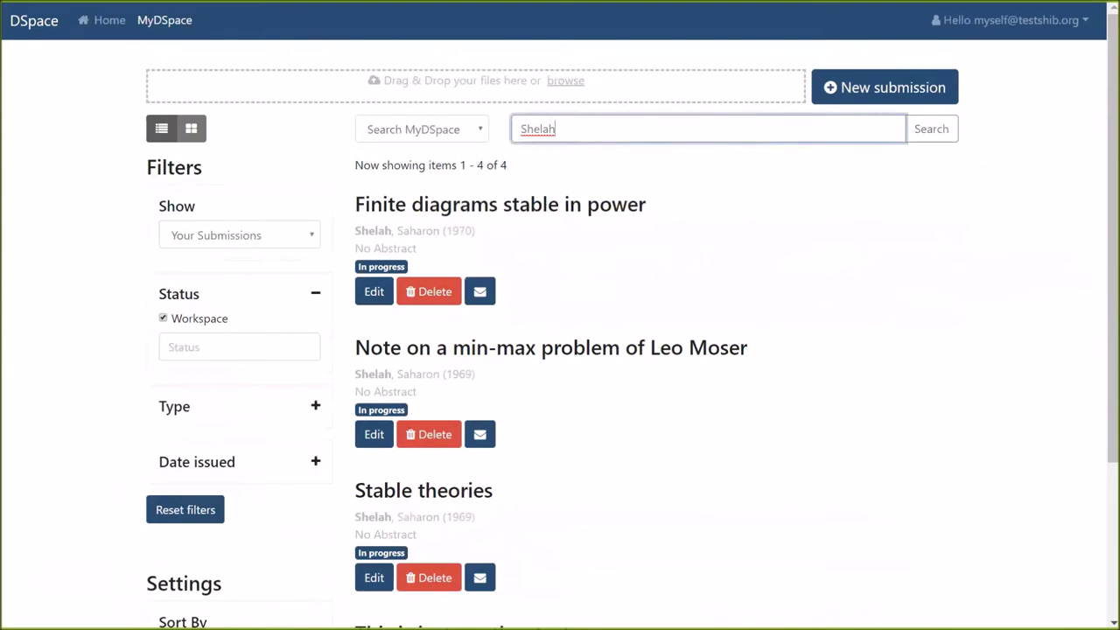
Repeat the author surname search in lower case, and clear the search to list all Workspace submissions again
click(529, 131)
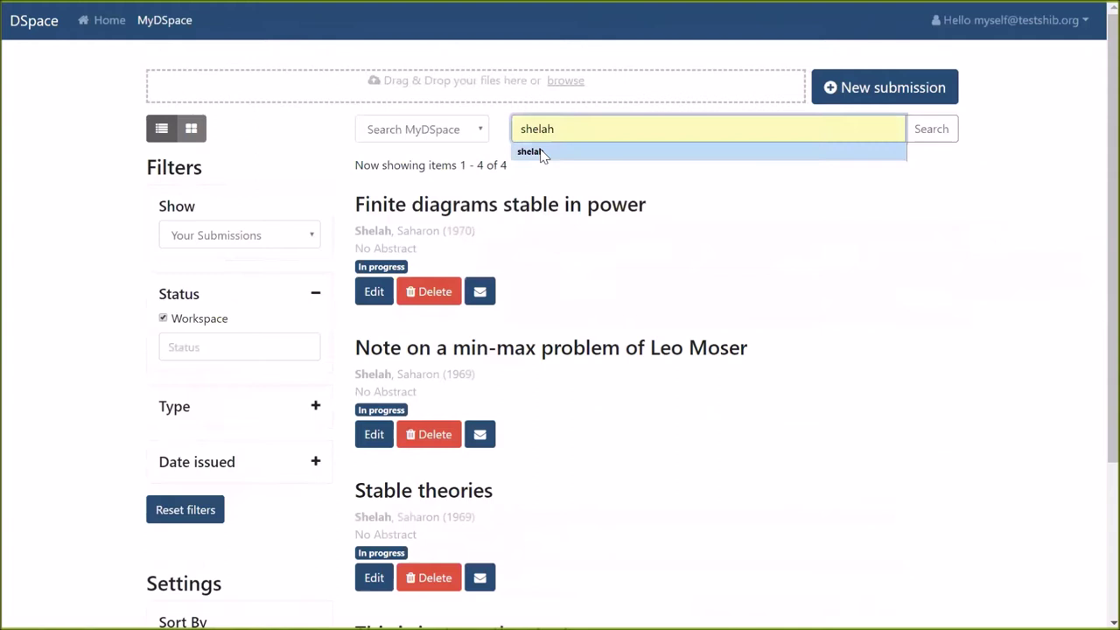
click(930, 132)
double_click(537, 128)
key(BackSpace)
click(931, 130)
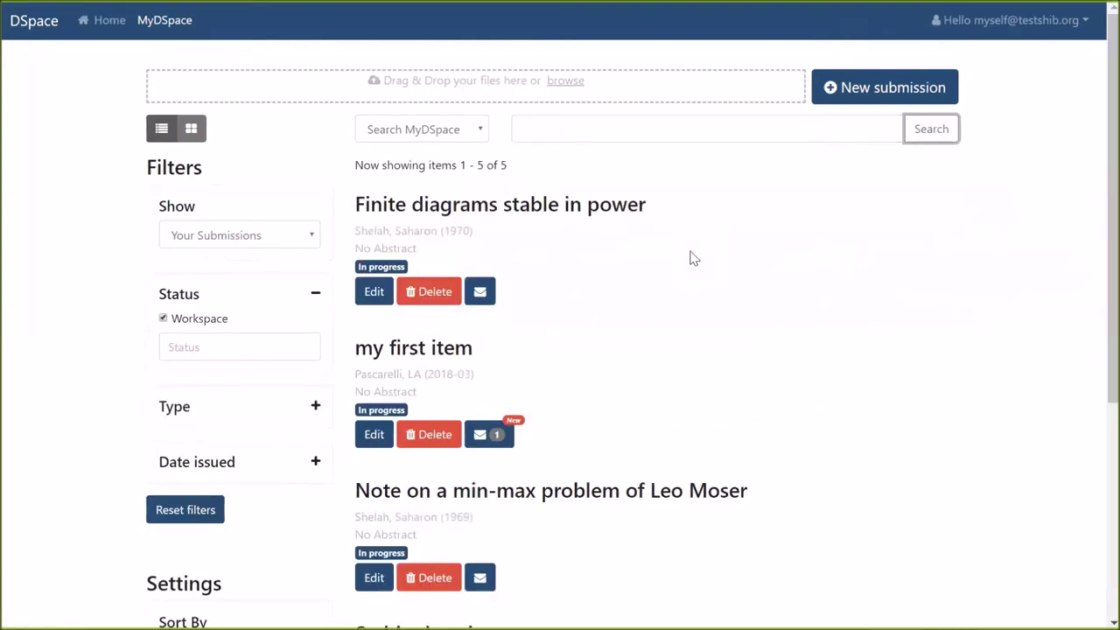
Import zqhw-13-1438697.pdf from the demo-dspacecris7 folder into MyDSpace as a new submission, and check the new item's title and authors
key(alt+Tab)
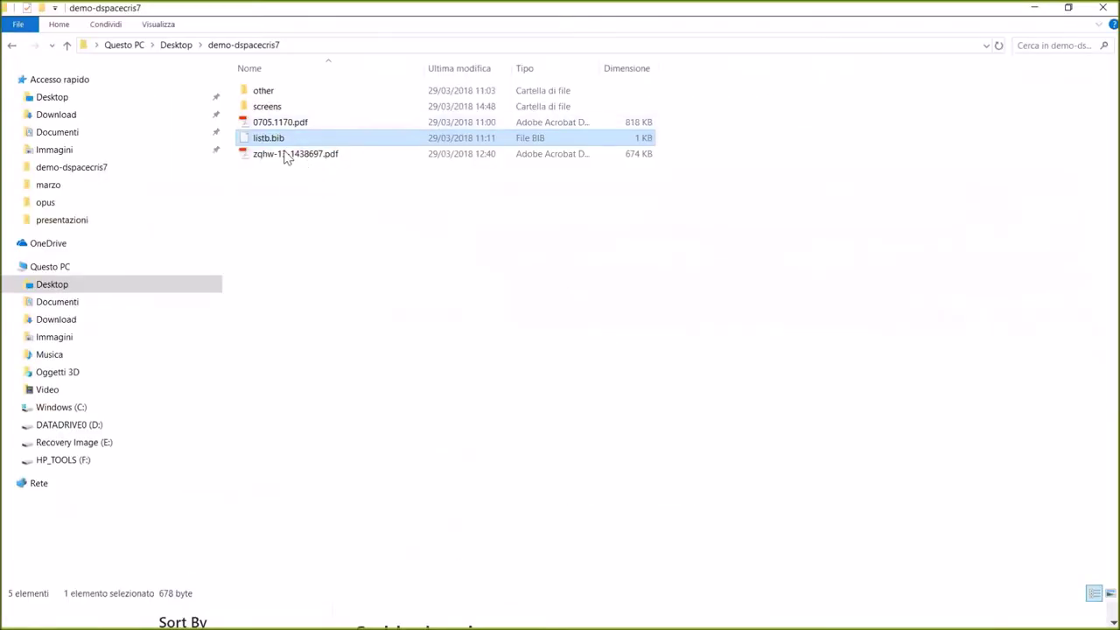
click(293, 156)
drag(440, 218, 534, 104)
key(alt+Tab)
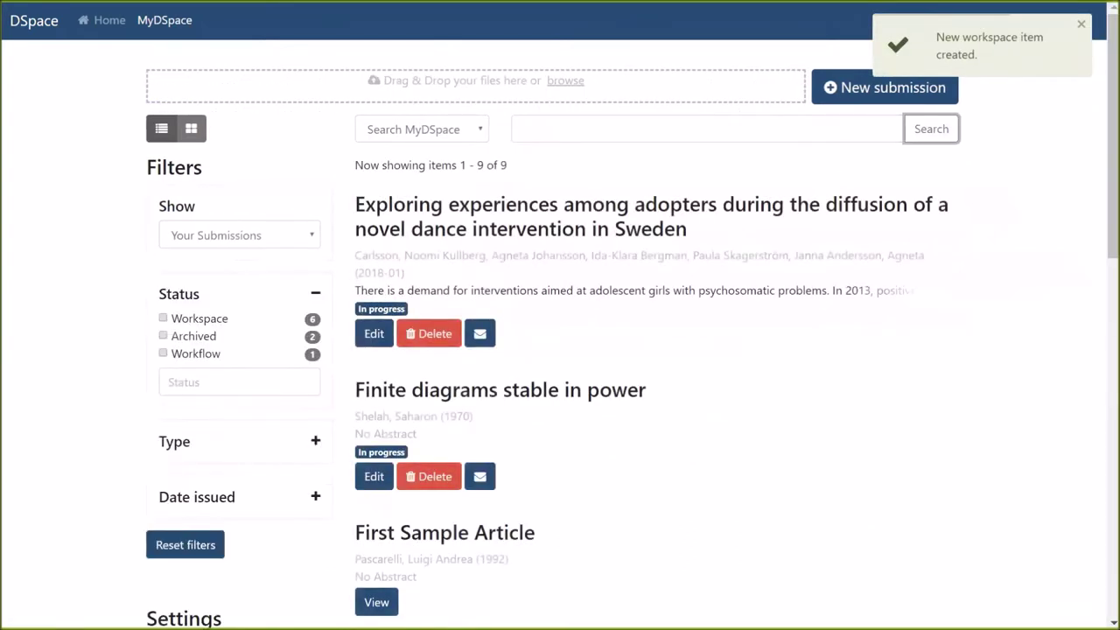
drag(355, 204, 705, 255)
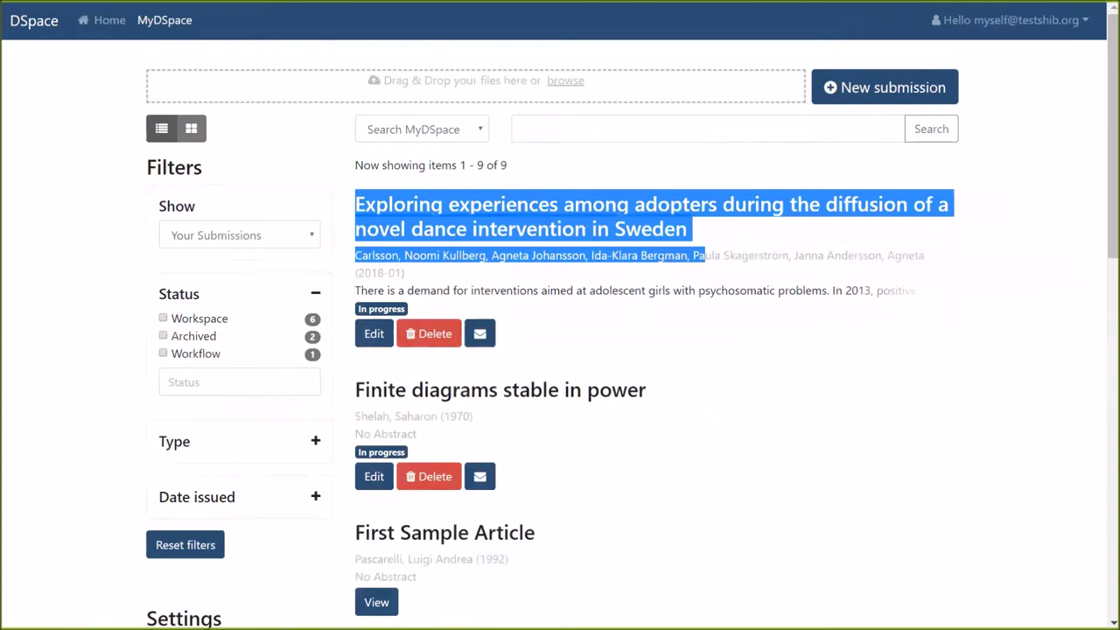
click(595, 313)
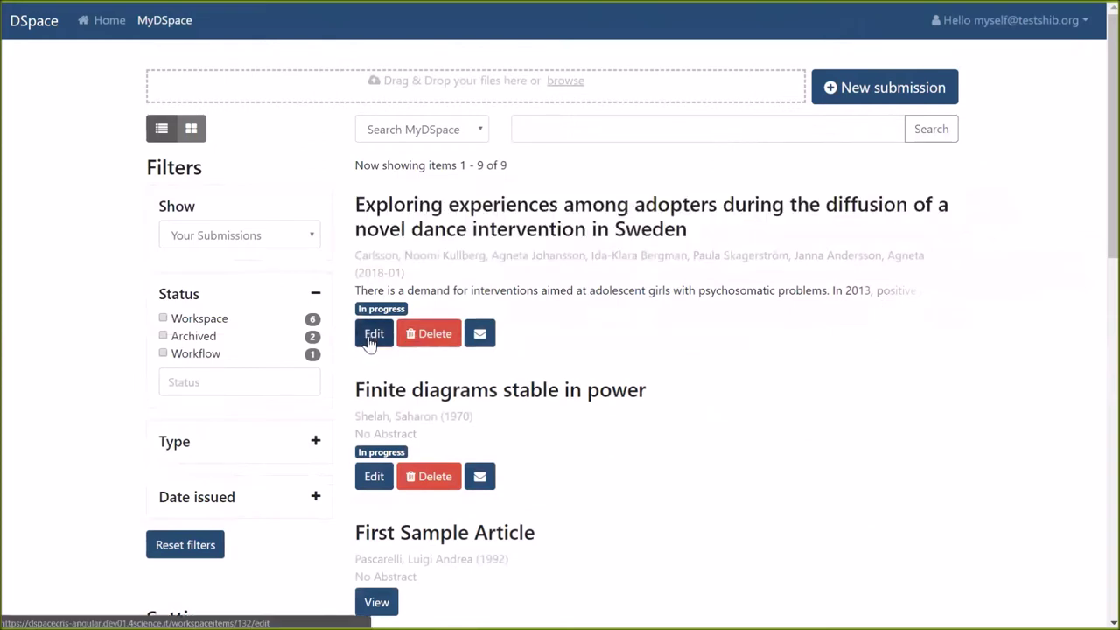
Open the newly imported submission for editing and review its authors, title, date, abstract, journal and identifier fields
click(370, 339)
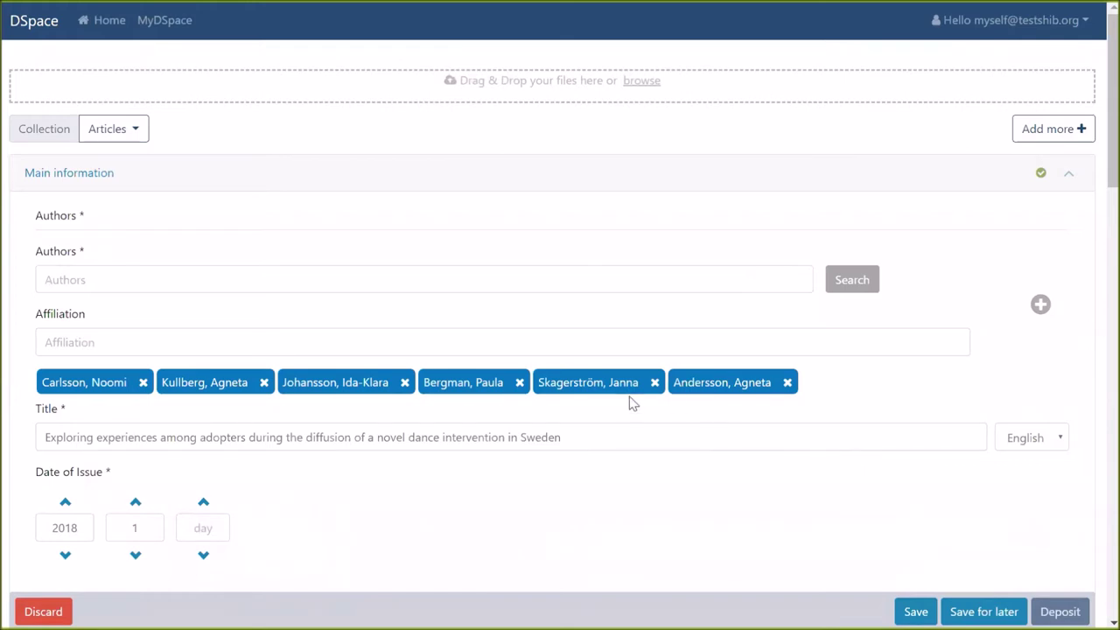
scroll(629, 402, down, 1)
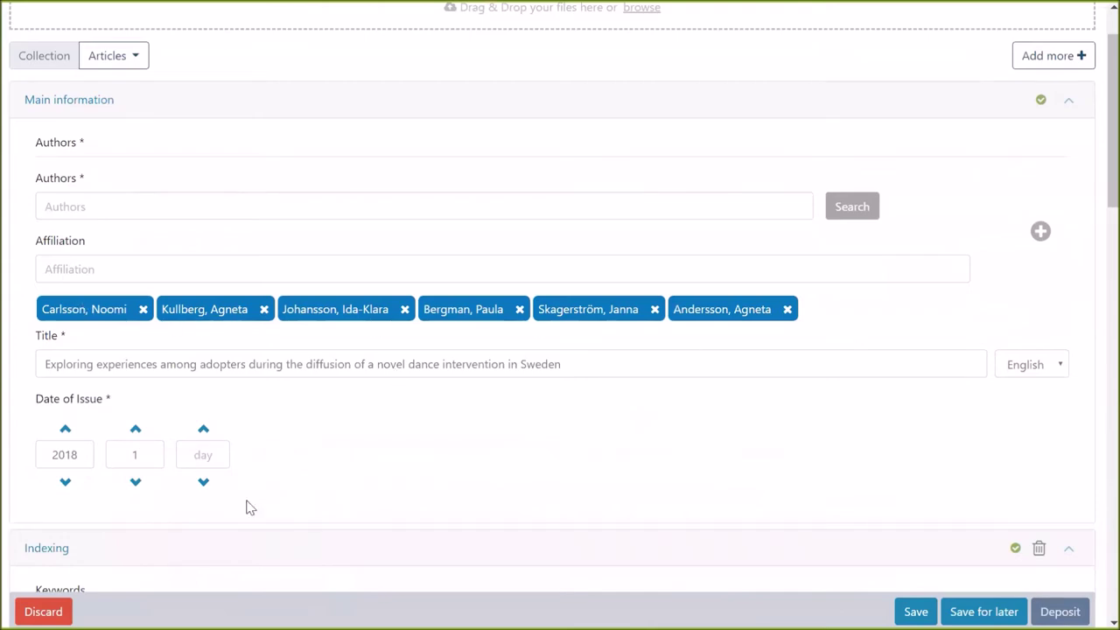
scroll(447, 446, down, 3)
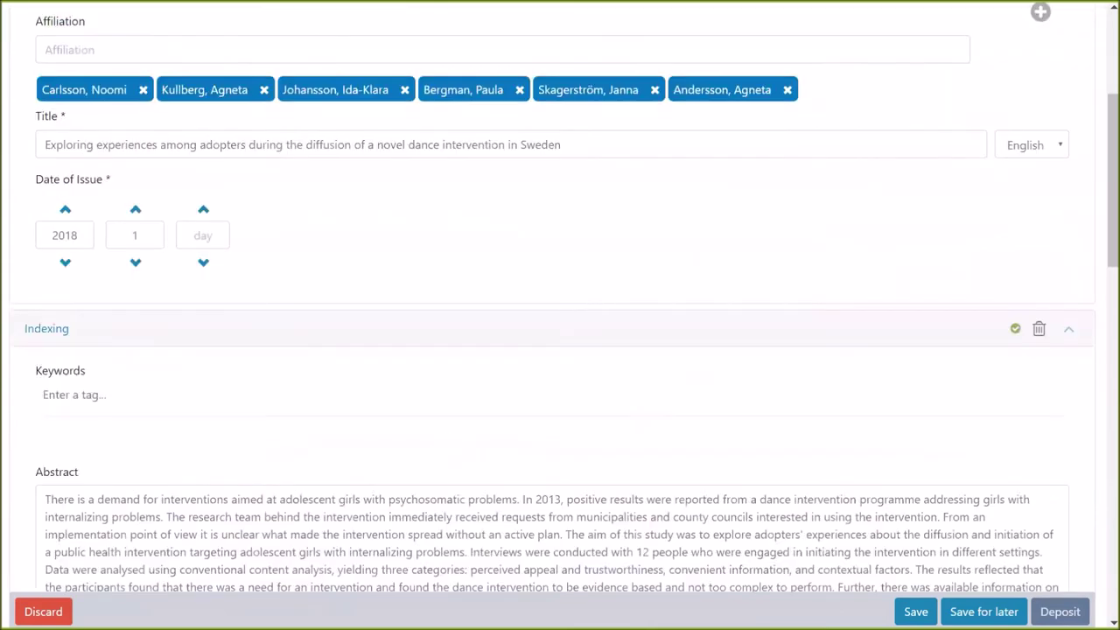
scroll(388, 411, down, 5)
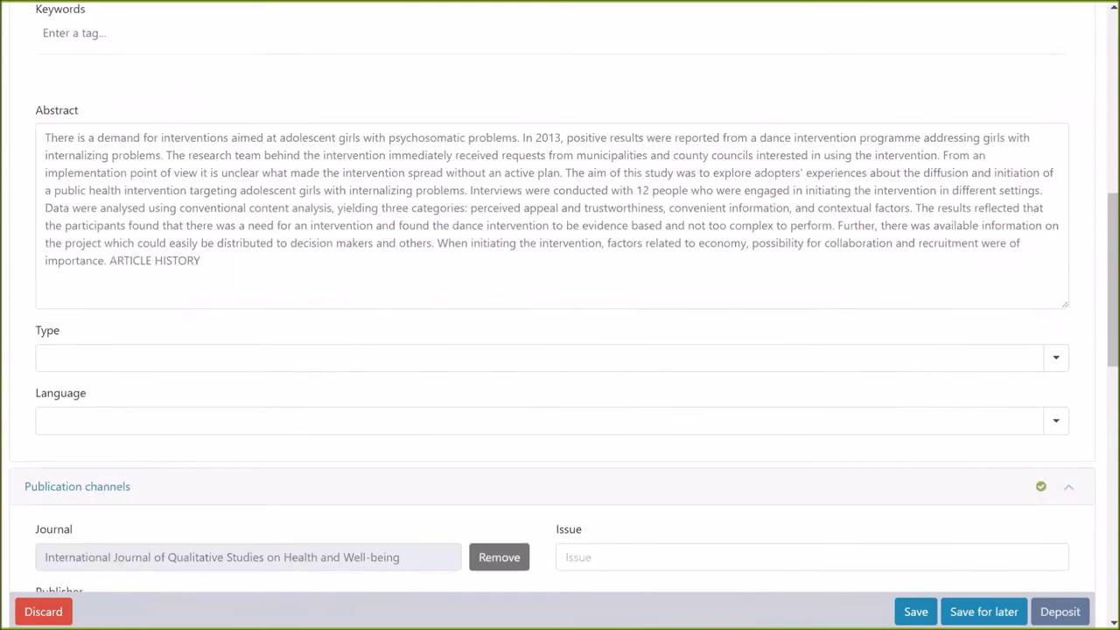
scroll(446, 417, down, 3)
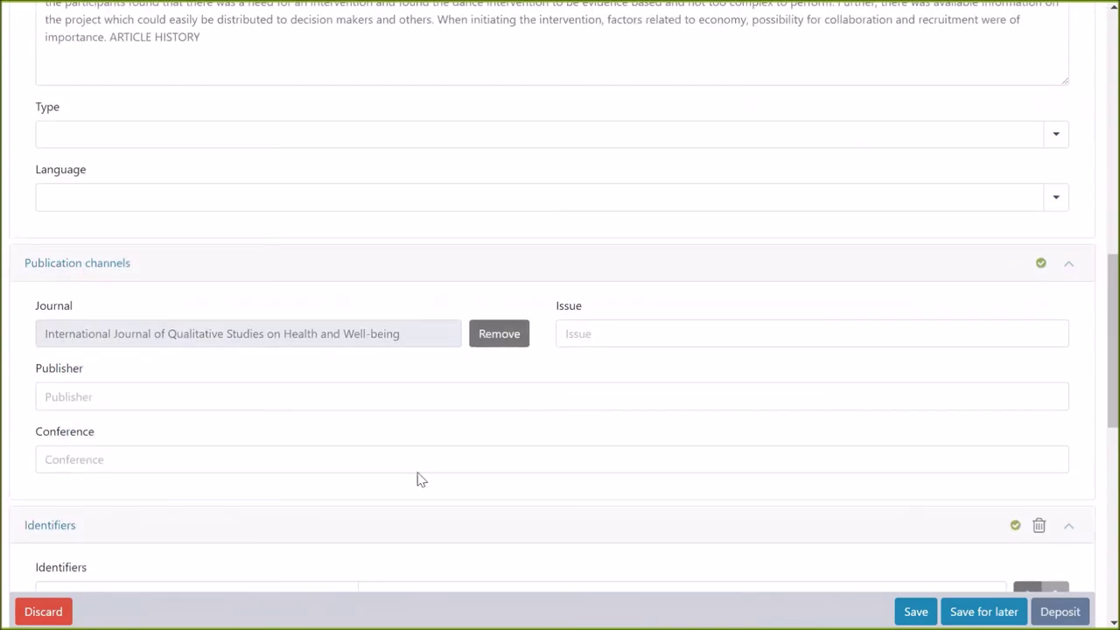
scroll(560, 350, down, 2)
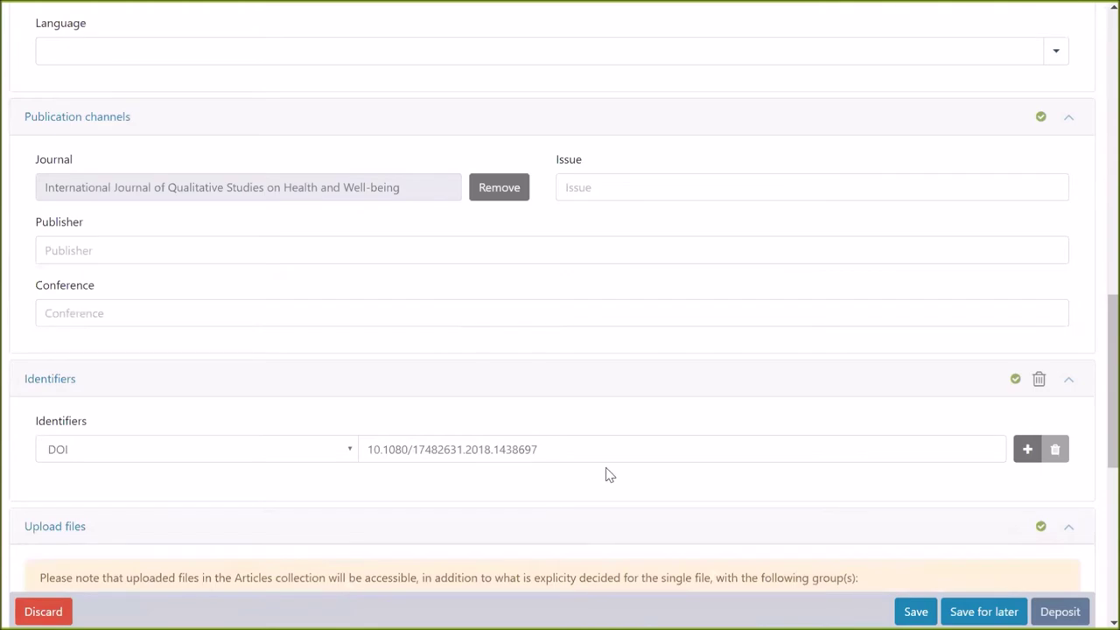
scroll(608, 466, up, 10)
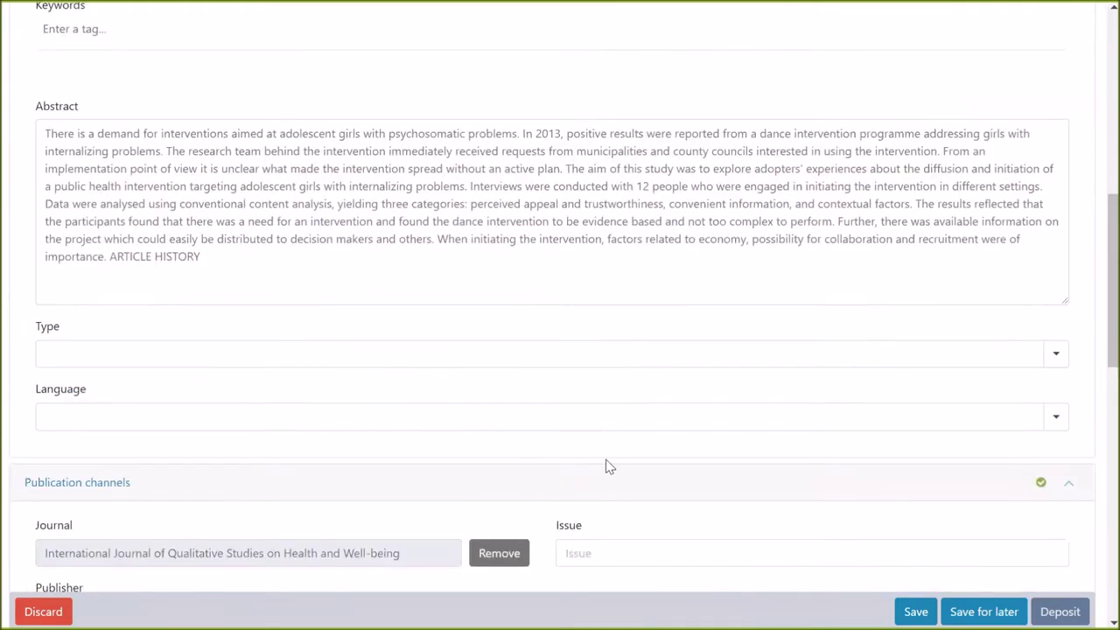
Open zqhw-13-1438697.pdf in Adobe Acrobat Reader to compare its content with the extracted metadata, and return to the submission form
key(alt+Tab)
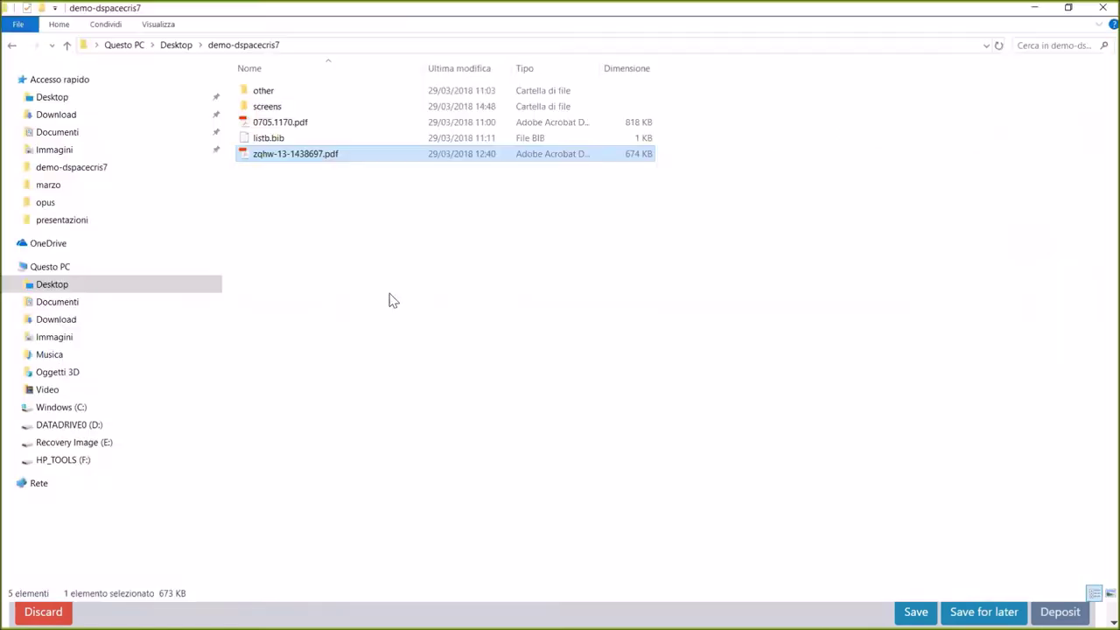
double_click(308, 154)
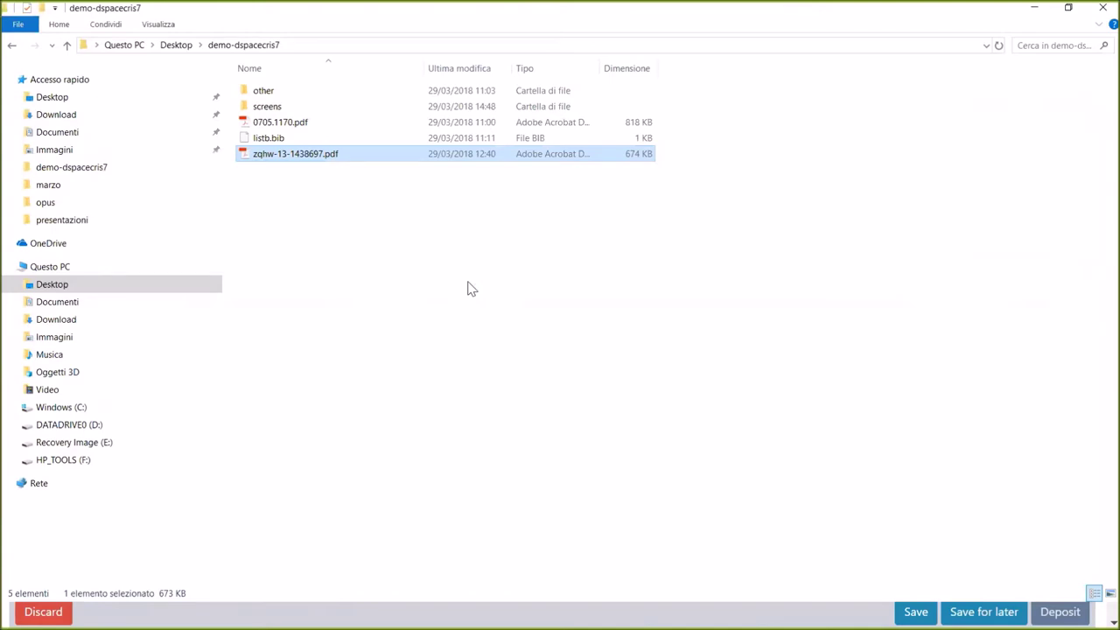
double_click(310, 152)
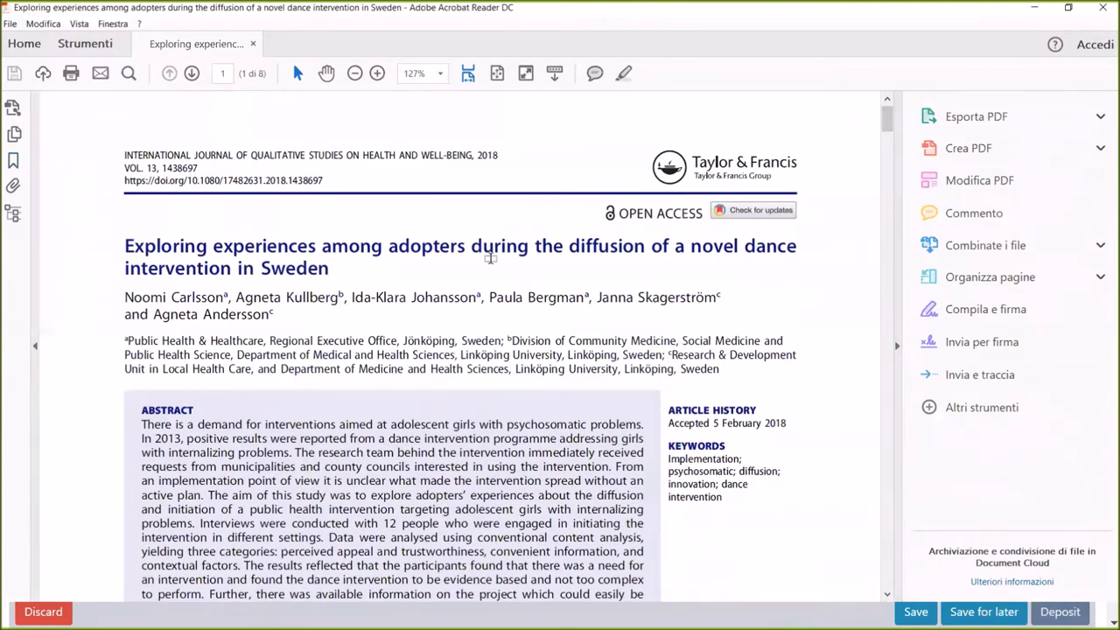
key(alt+Tab)
key(alt+Tab)
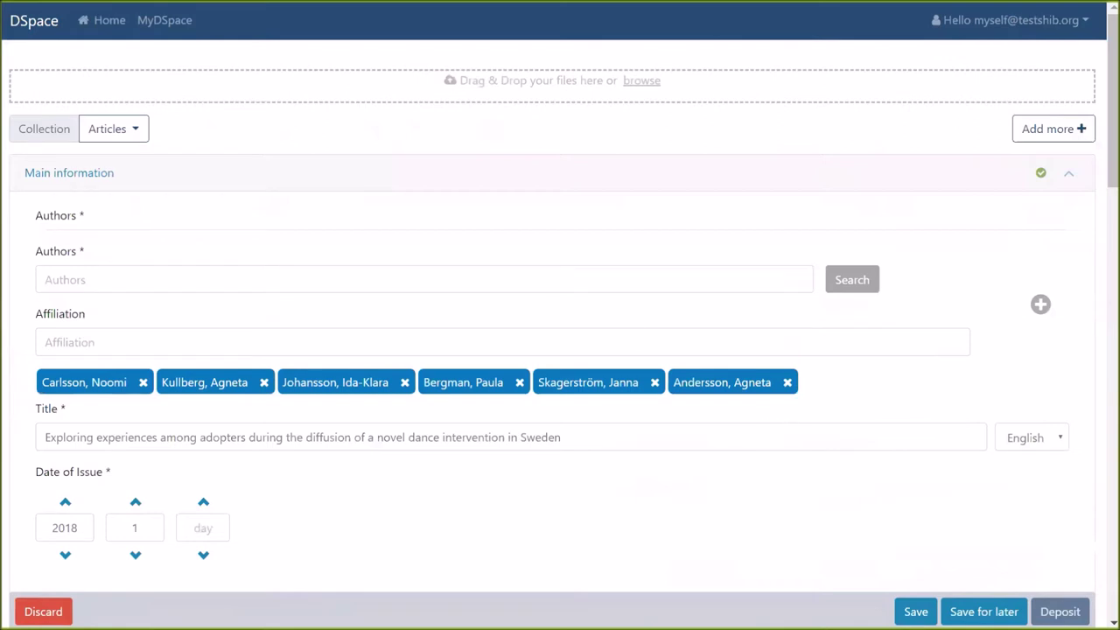
Collapse all sections of the submission form, from Main information down to Deposit license
click(1069, 174)
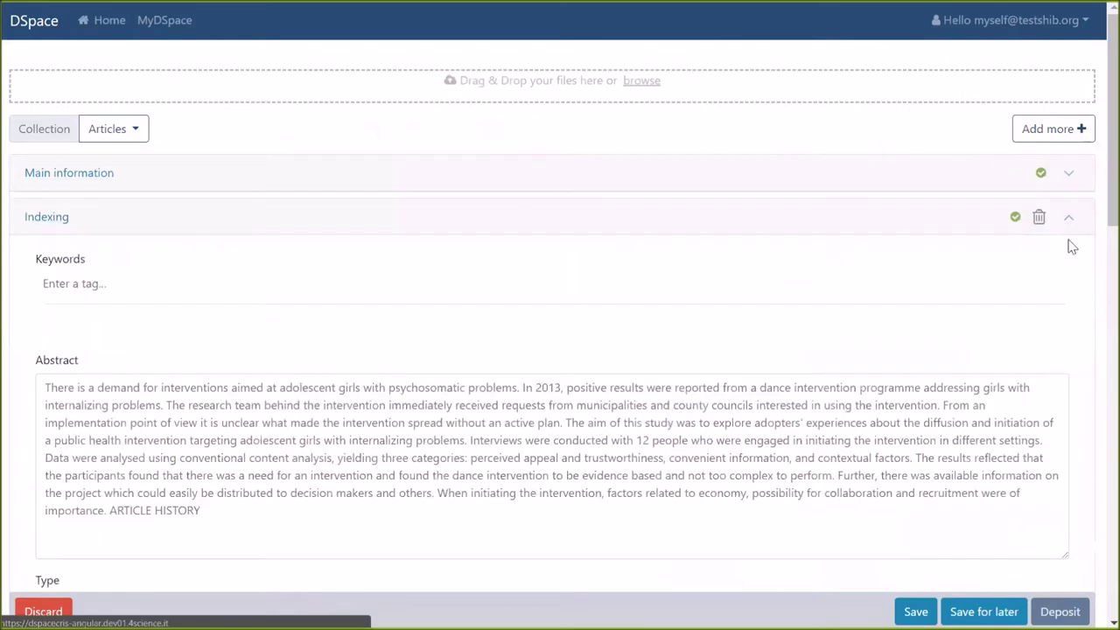
click(1069, 219)
click(1069, 263)
click(1072, 306)
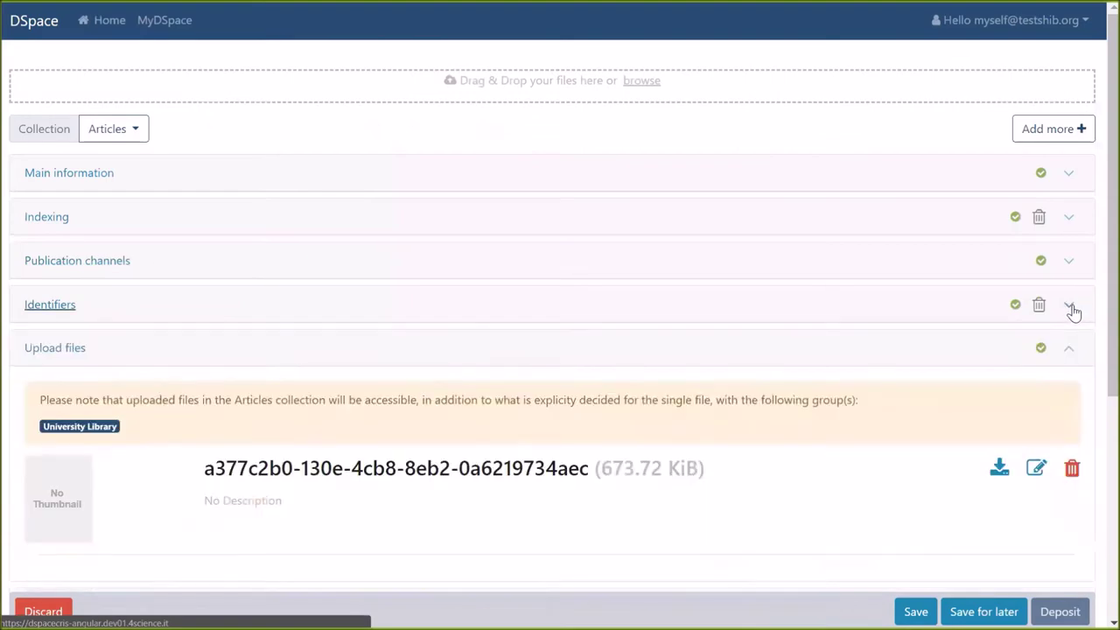
click(1071, 351)
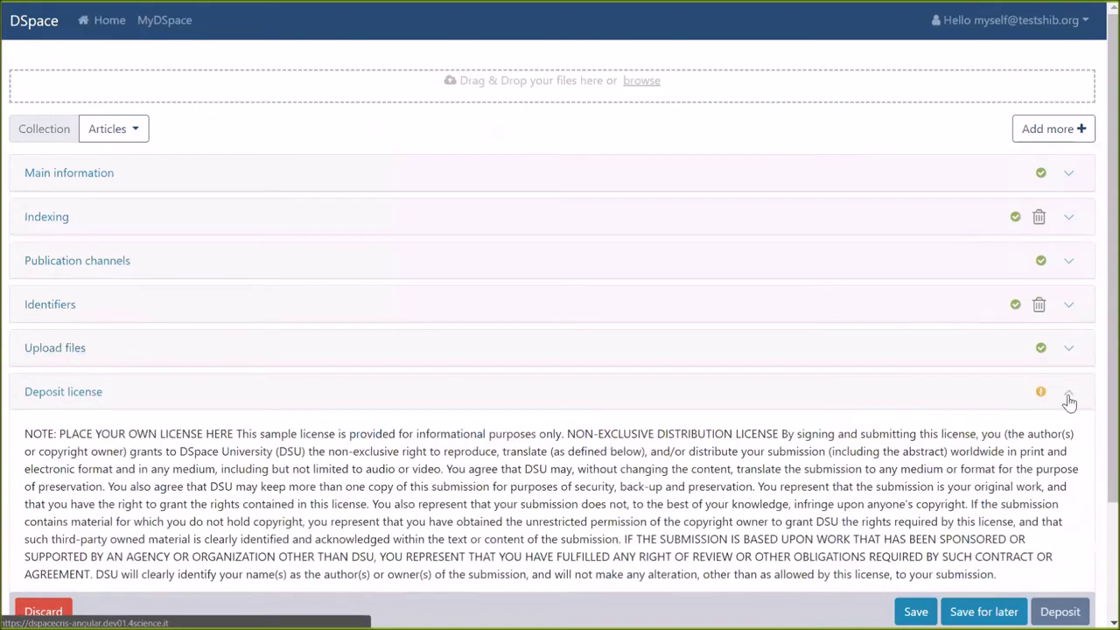
click(1070, 396)
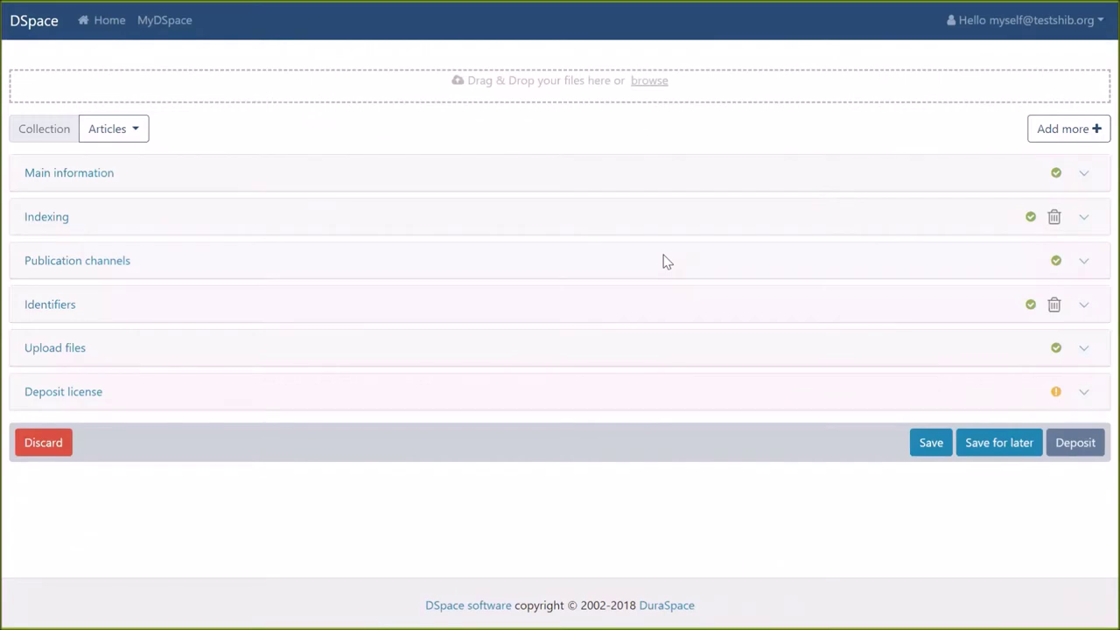
Expand the Indexing section, examine its keyword, abstract, type and language fields, and collapse it again
click(466, 183)
click(1067, 232)
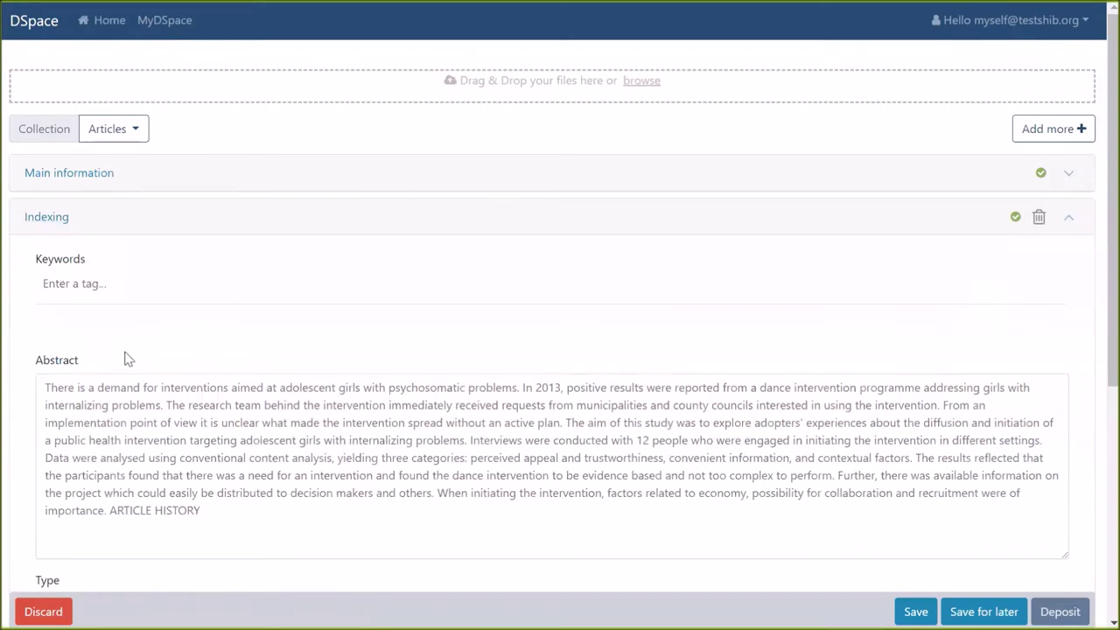
scroll(125, 358, down, 1)
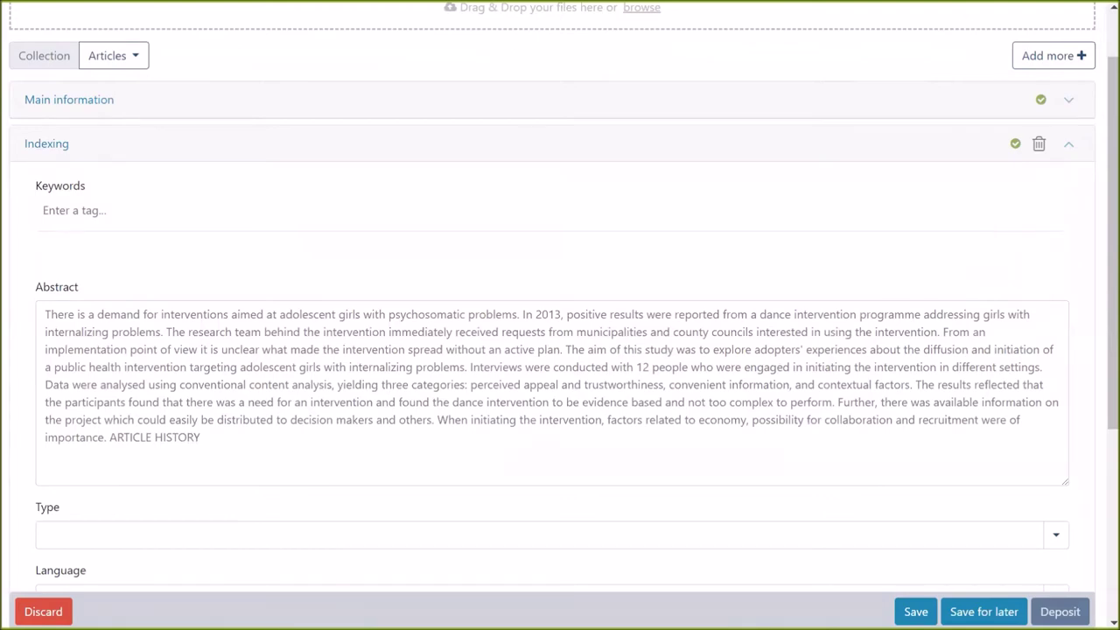
scroll(1080, 288, up, 1)
click(1073, 218)
Expand the Main information section and examine the required Title field and the language options beside it
click(1082, 173)
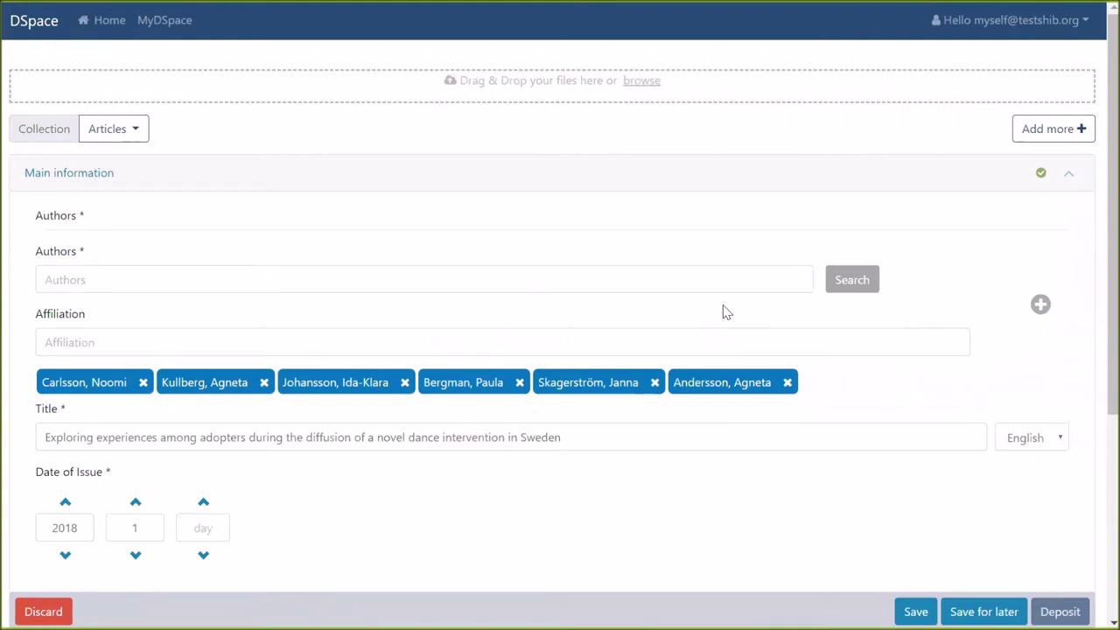
scroll(698, 302, down, 1)
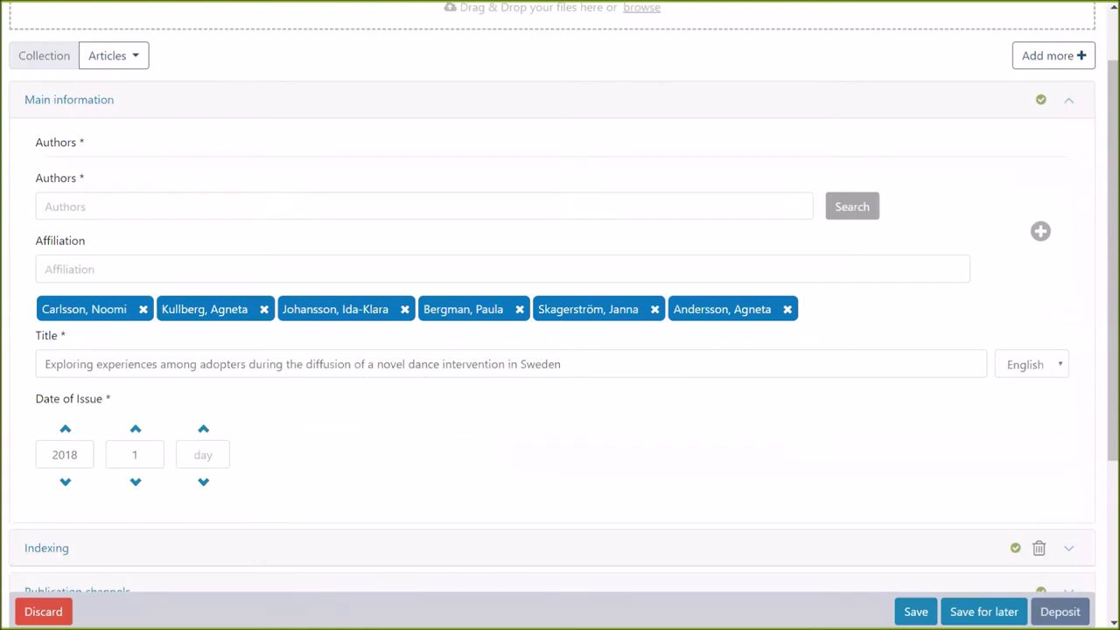
drag(43, 364, 560, 364)
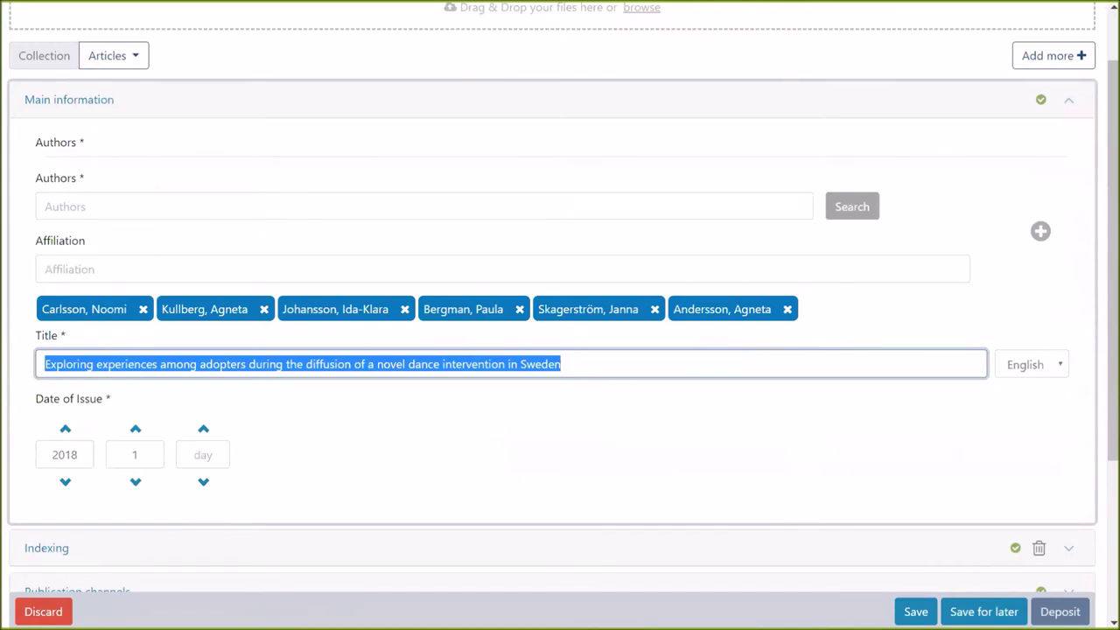
double_click(63, 336)
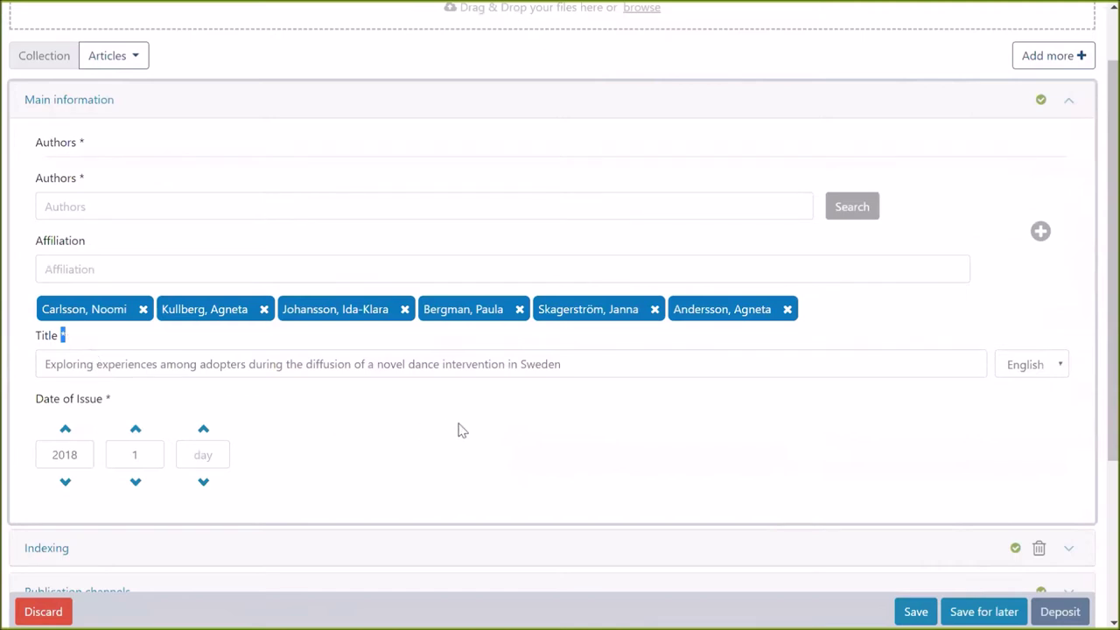
click(1058, 366)
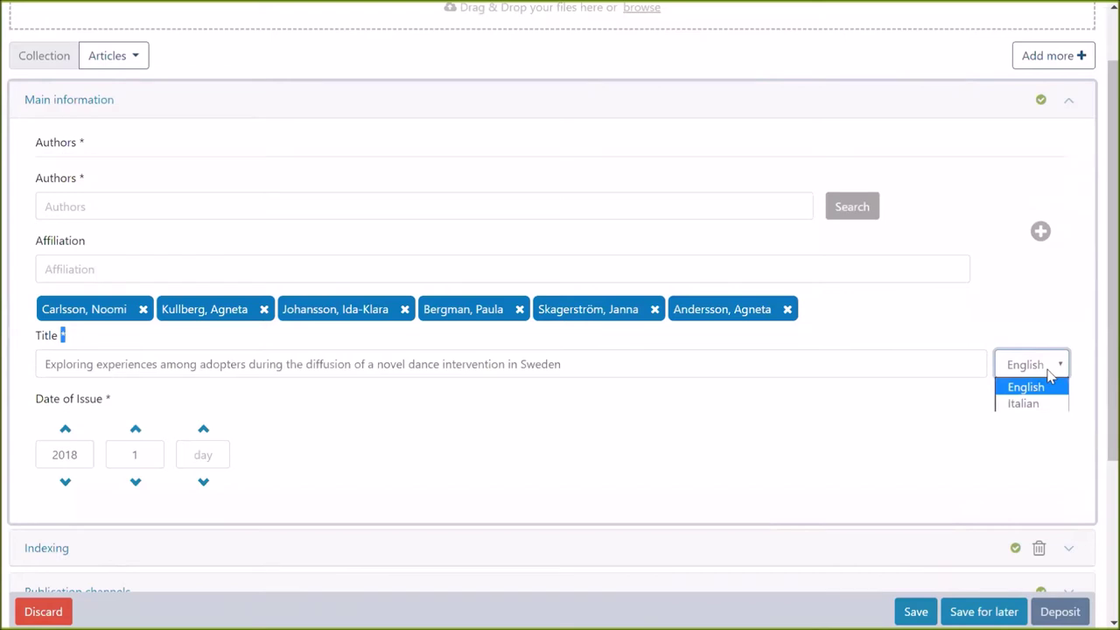
key(Down)
click(1058, 371)
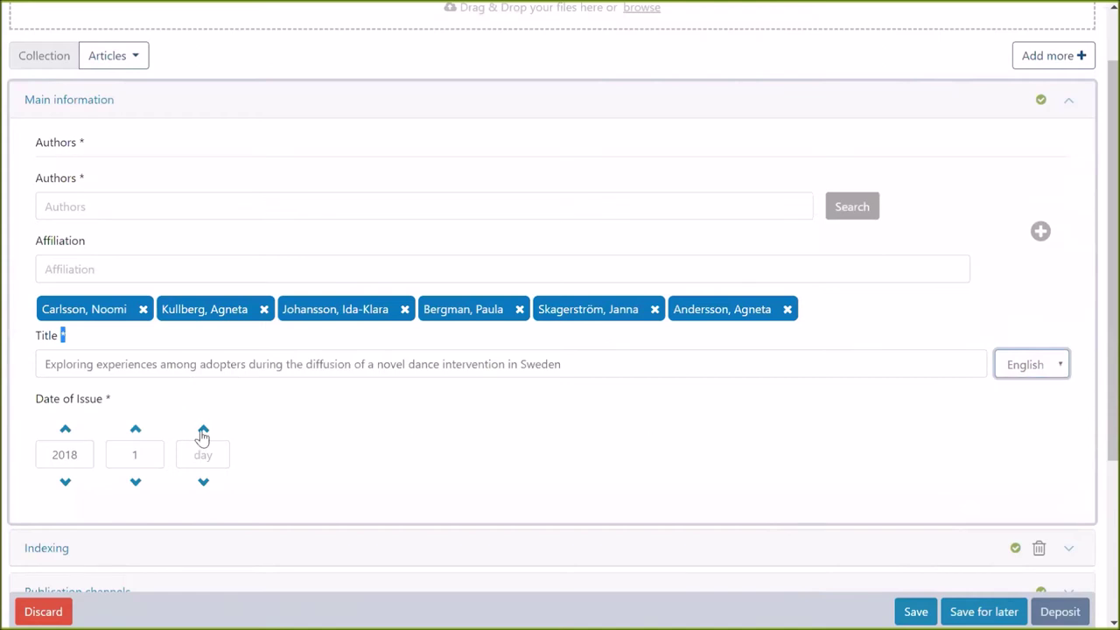
Clear the day, month and year of the Date of Issue, and save the submission to test the required-field validation
drag(40, 401, 120, 408)
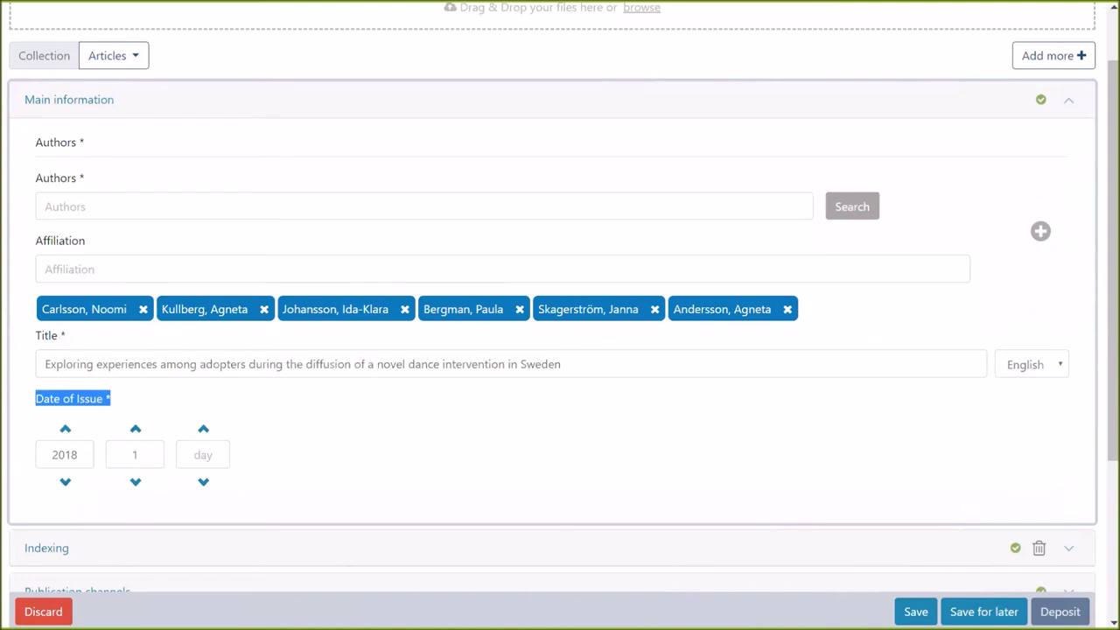
click(203, 429)
double_click(203, 454)
key(BackSpace)
key(shift+Tab)
key(BackSpace)
key(shift+Tab)
key(BackSpace)
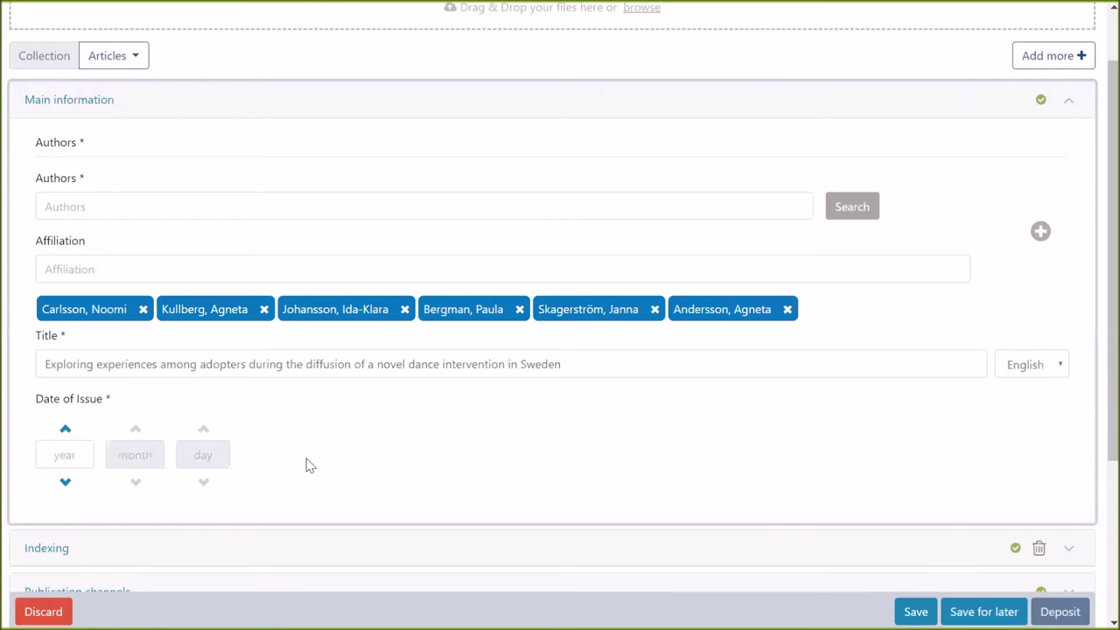
click(915, 612)
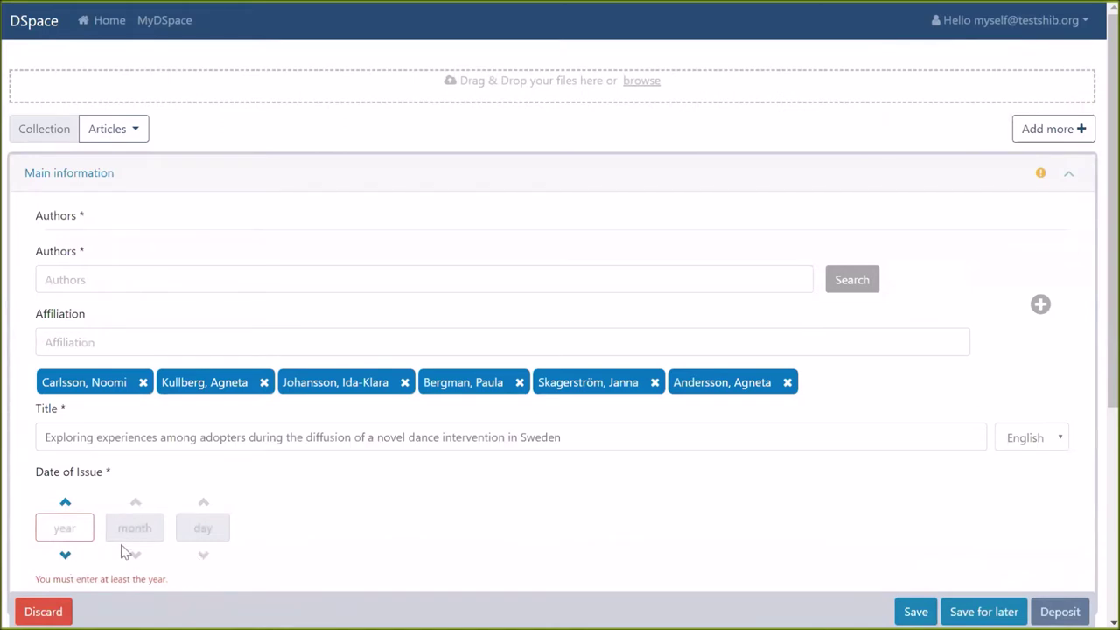
Set the year of the Date of Issue to 2018
scroll(179, 528, down, 1)
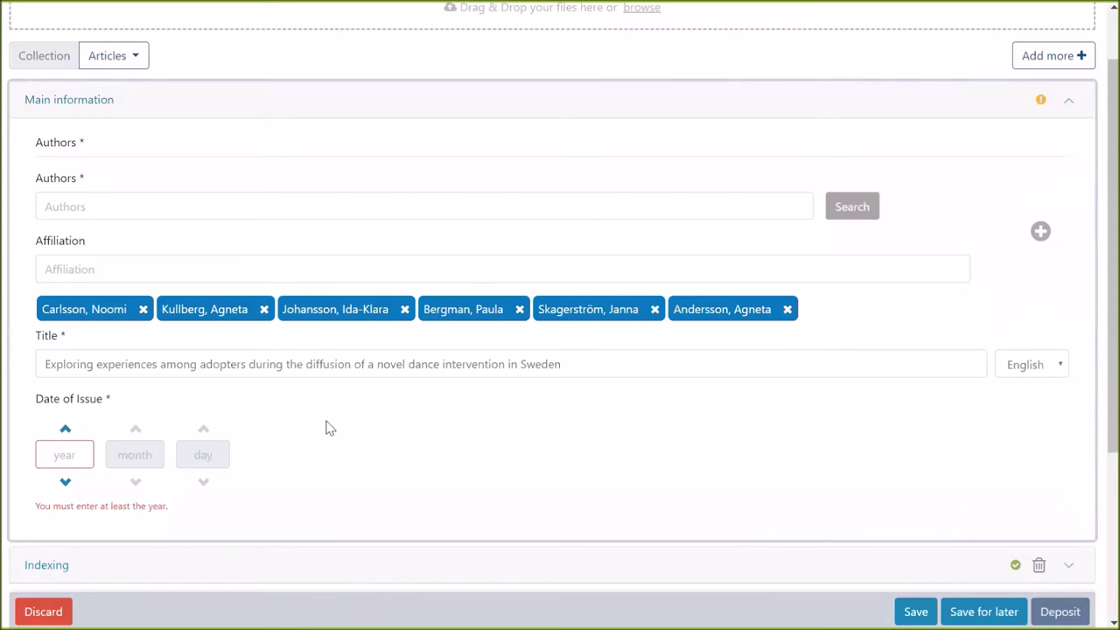
click(55, 450)
text(2018)
click(491, 415)
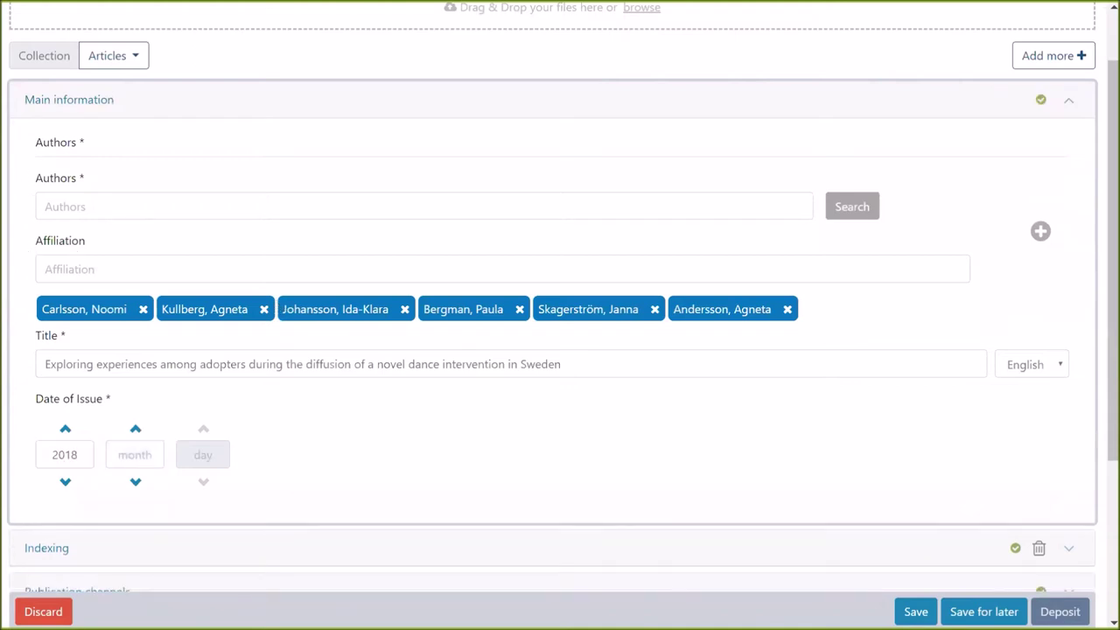
Try to give the first author in the list the affiliation "test 1", switching to the second author without saving the entry
drag(36, 145, 99, 150)
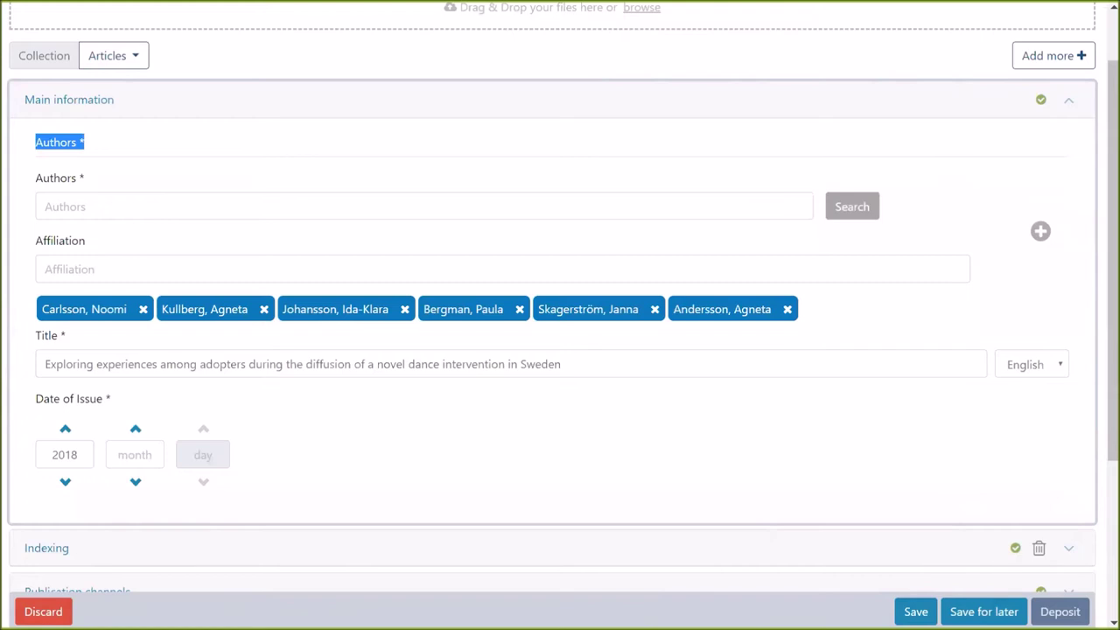
click(92, 313)
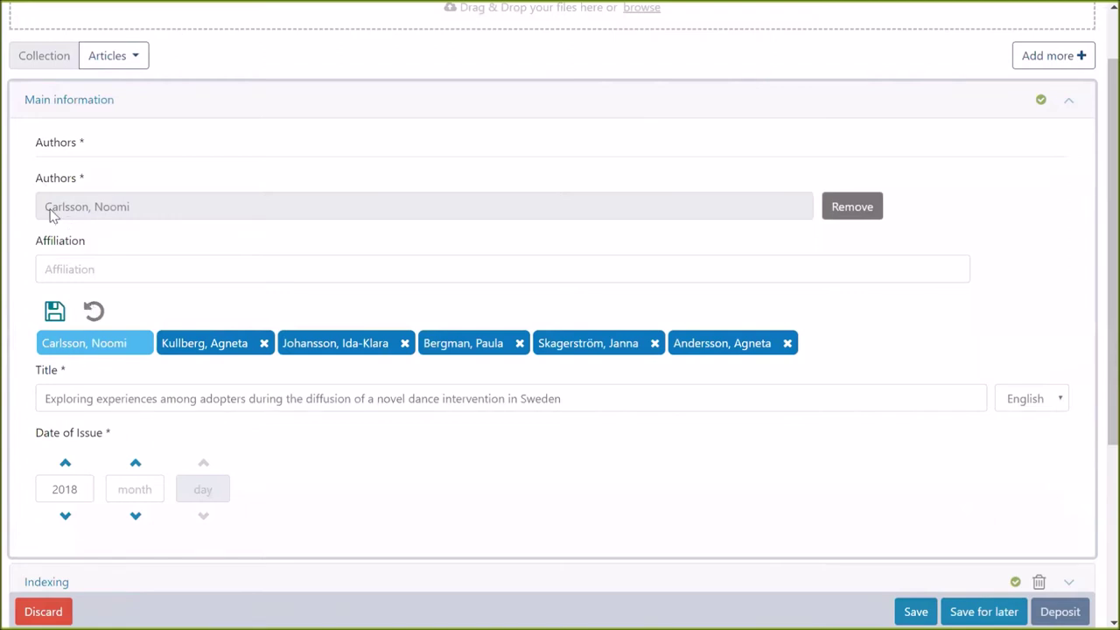
click(138, 269)
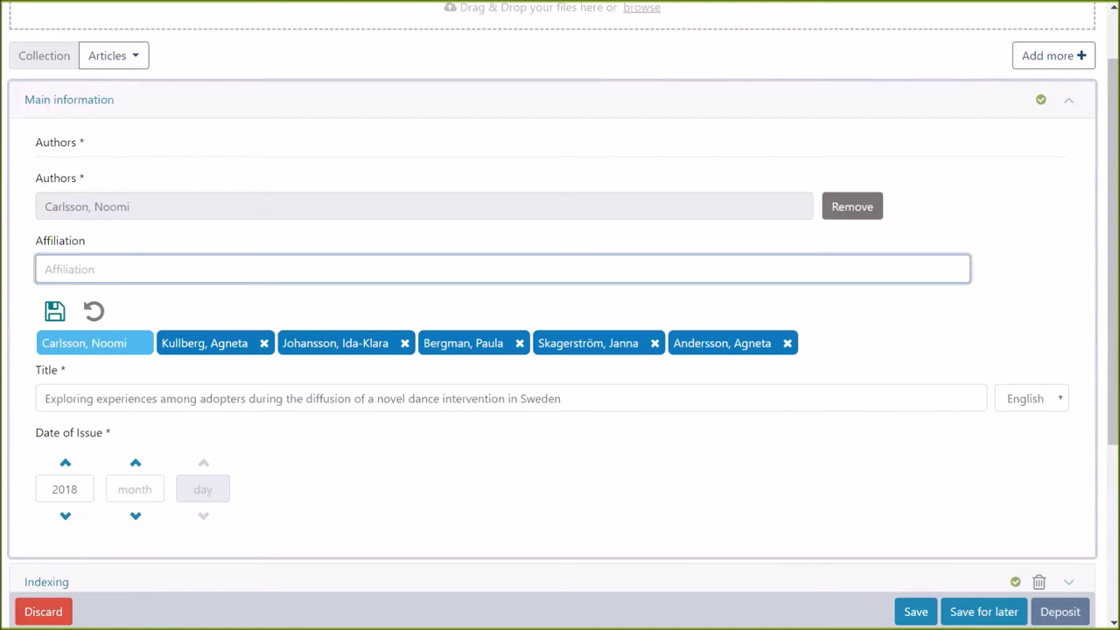
key(Return)
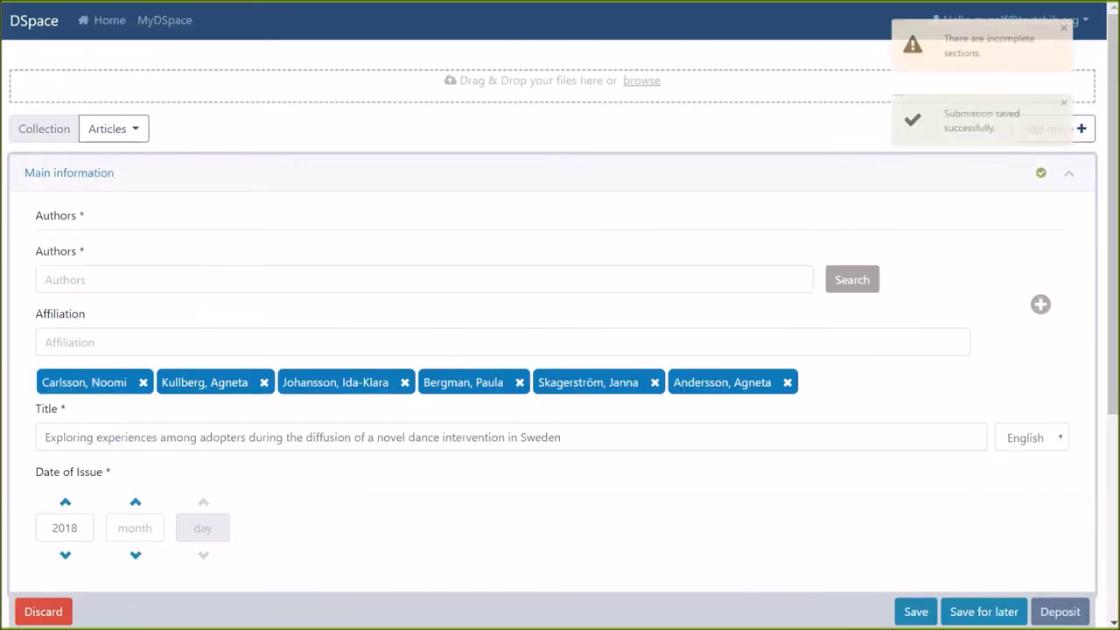
click(81, 372)
text(test 1)
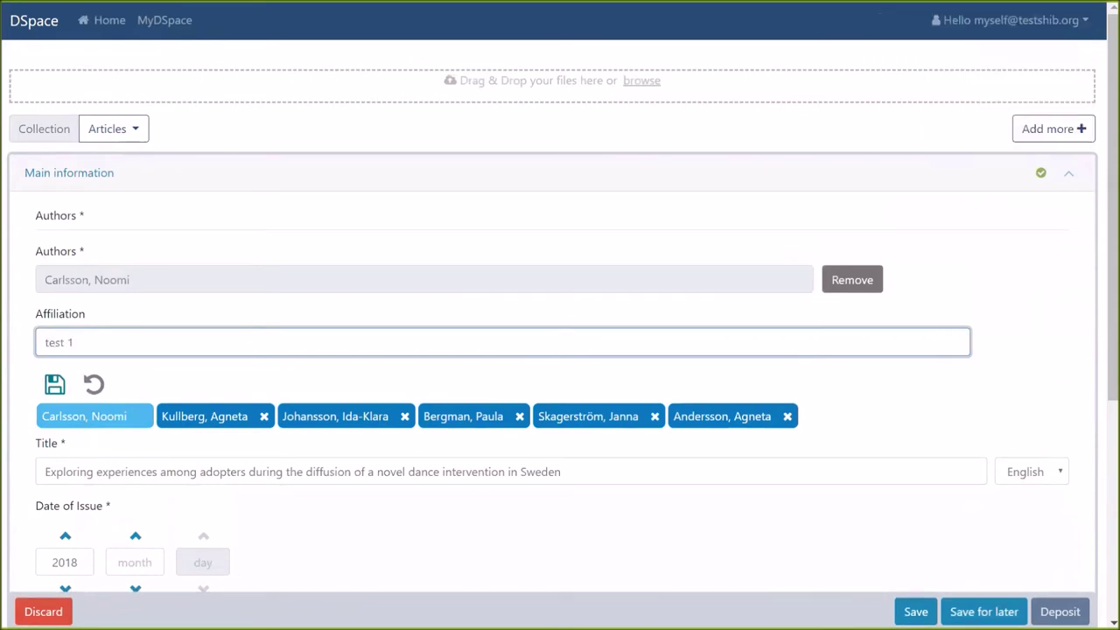
click(198, 420)
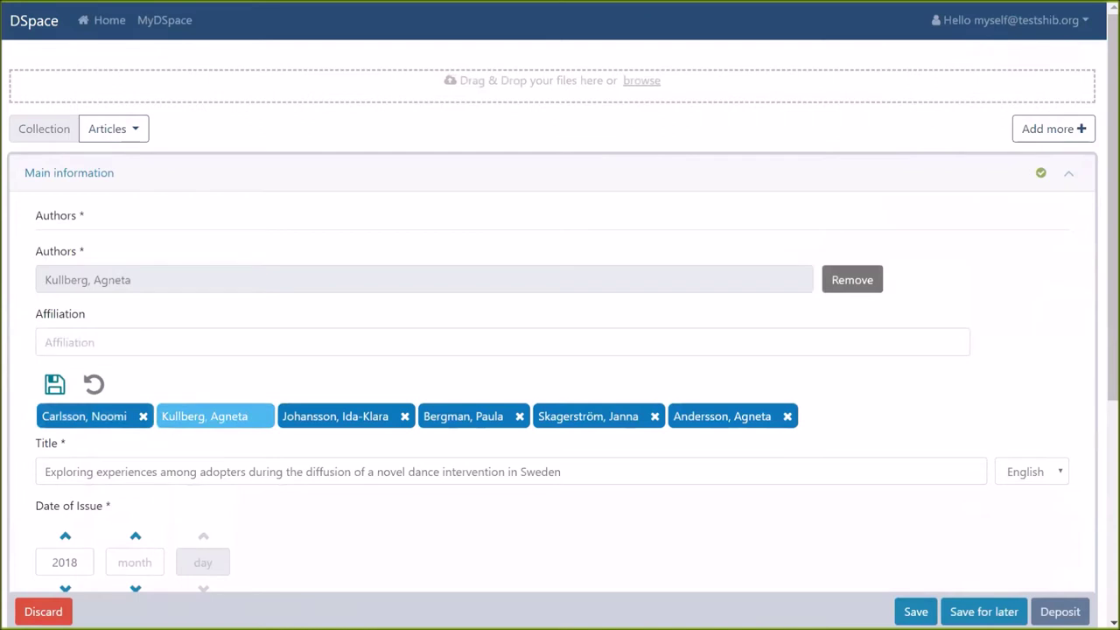
Set the first author's affiliation to "test1", save the author entry, and reopen it to check the value
click(84, 416)
click(88, 343)
text(test1)
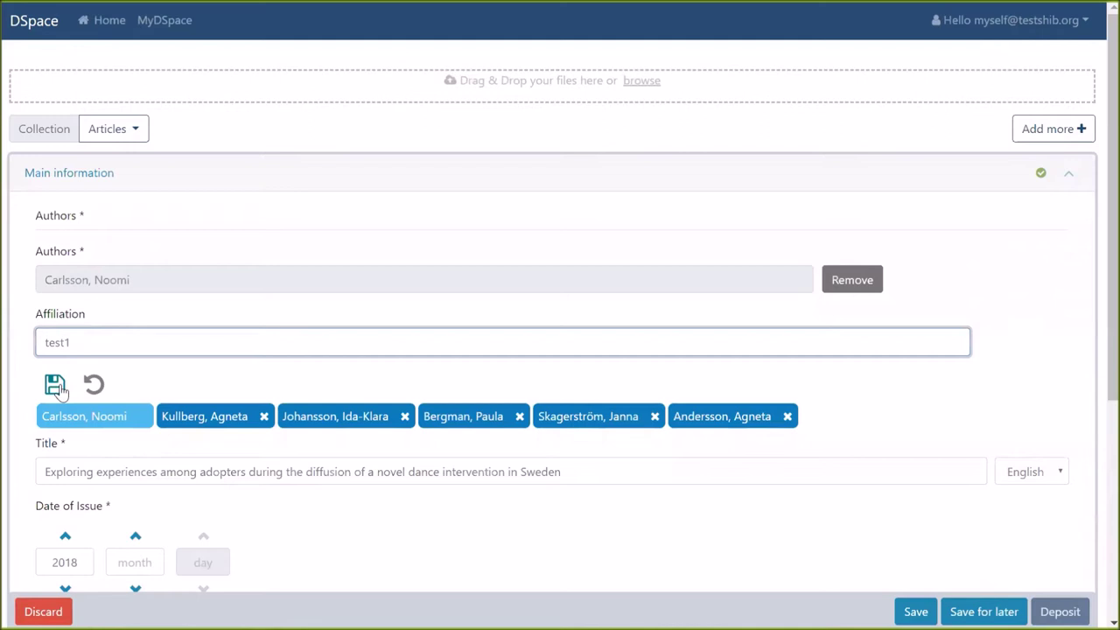
click(54, 384)
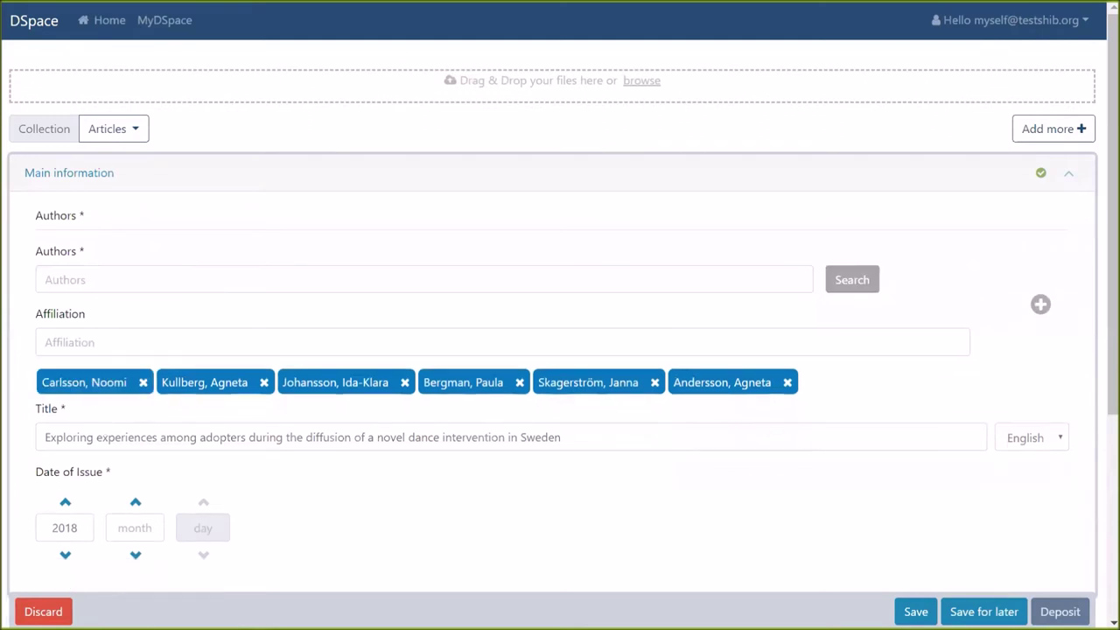
click(77, 387)
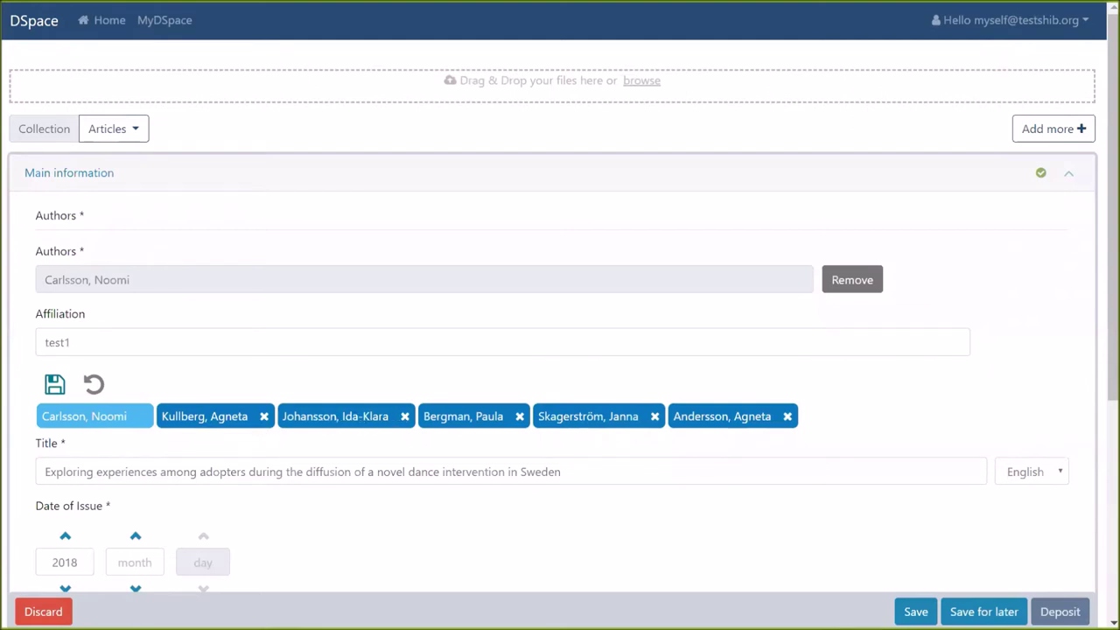
Set the second author's affiliation to "test 2", save the entry, and reopen the first two authors to check their affiliations
click(210, 416)
click(53, 342)
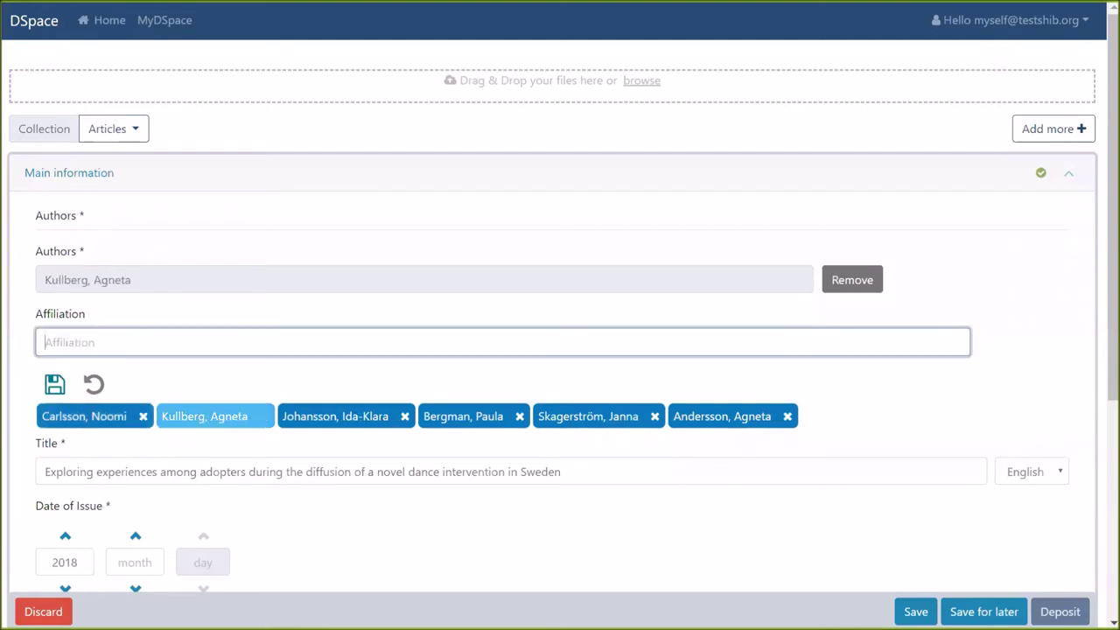
text(test 2)
click(54, 384)
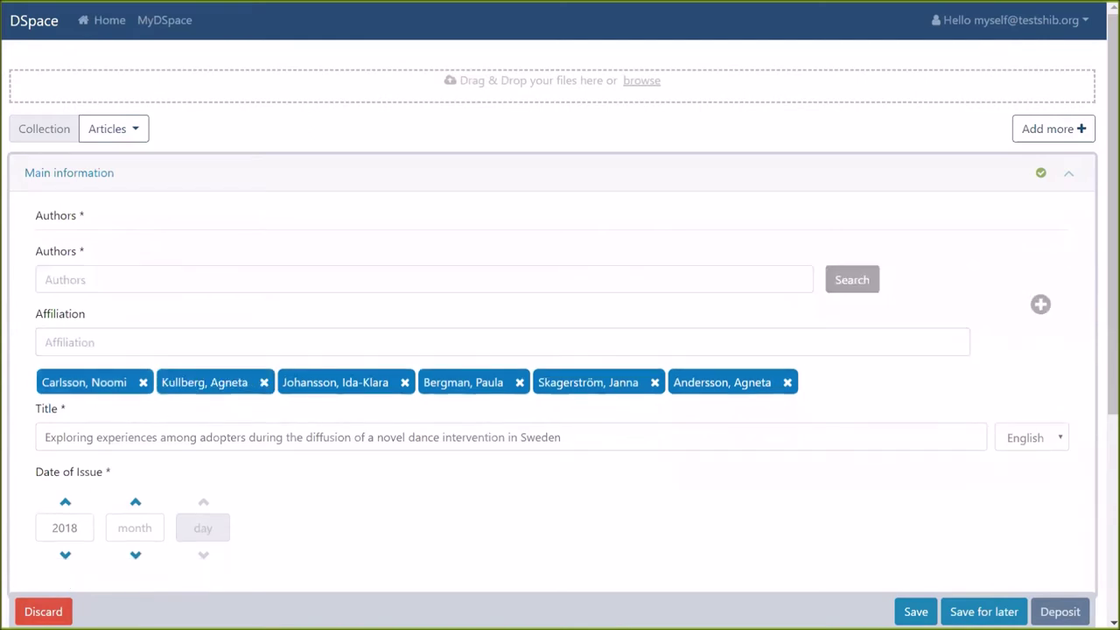
click(84, 382)
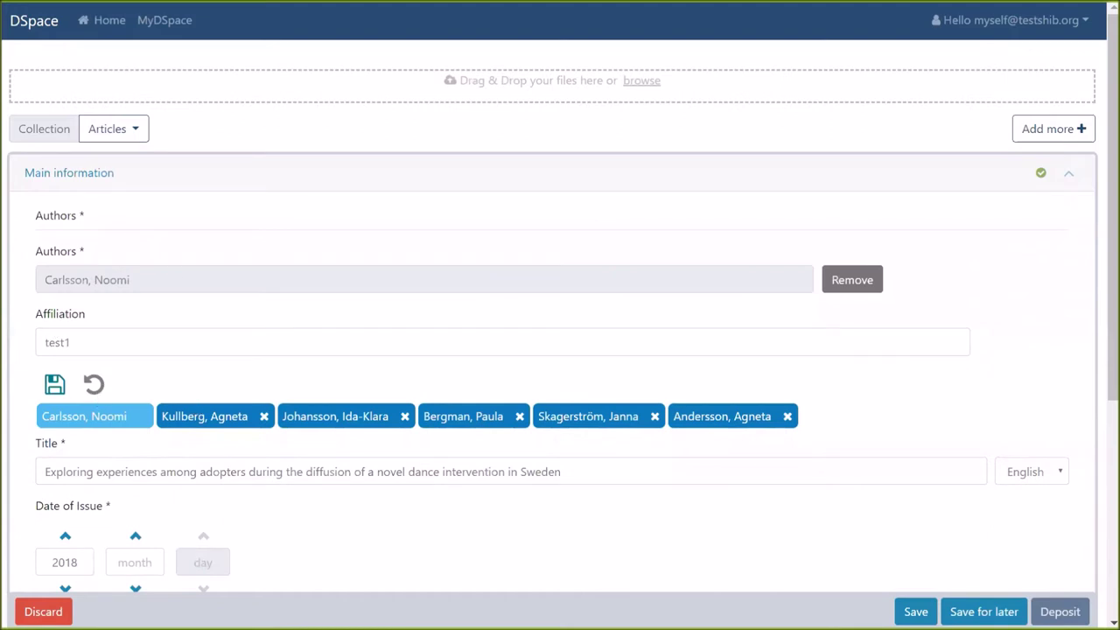
click(193, 405)
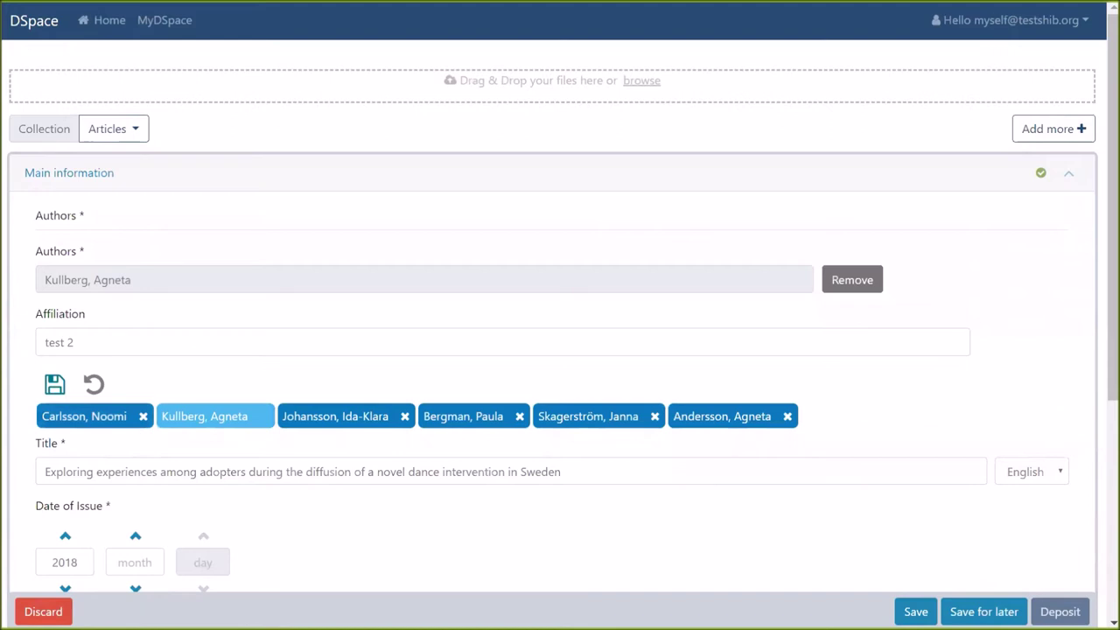
Reorder the authors by swapping the first and third ones, and check the affiliations of the second and third authors
click(100, 418)
drag(100, 419, 409, 410)
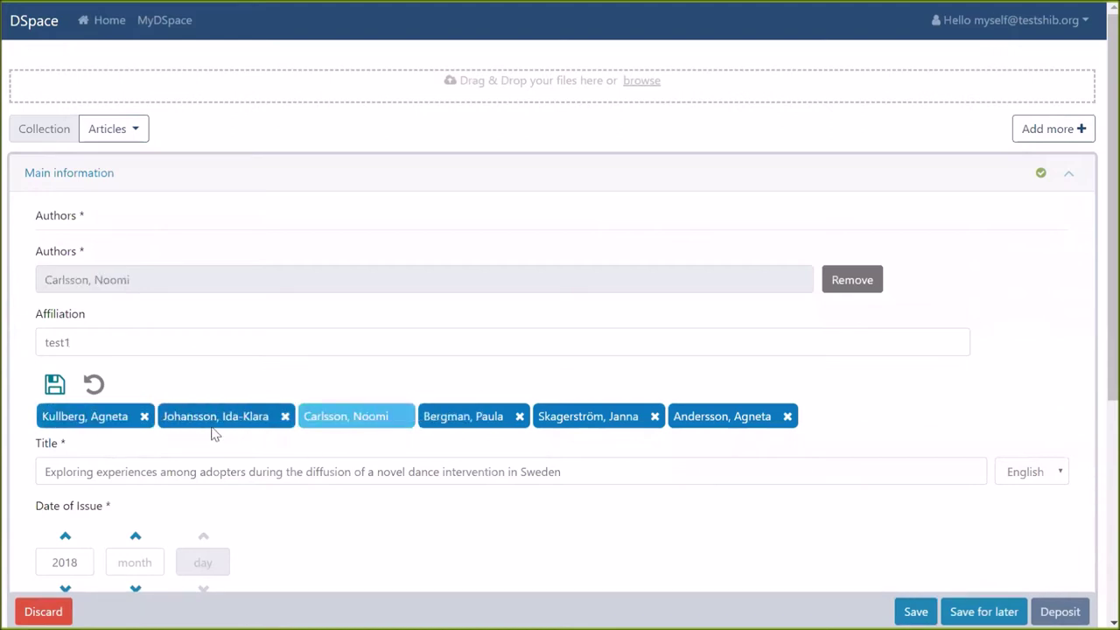
drag(194, 420, 166, 418)
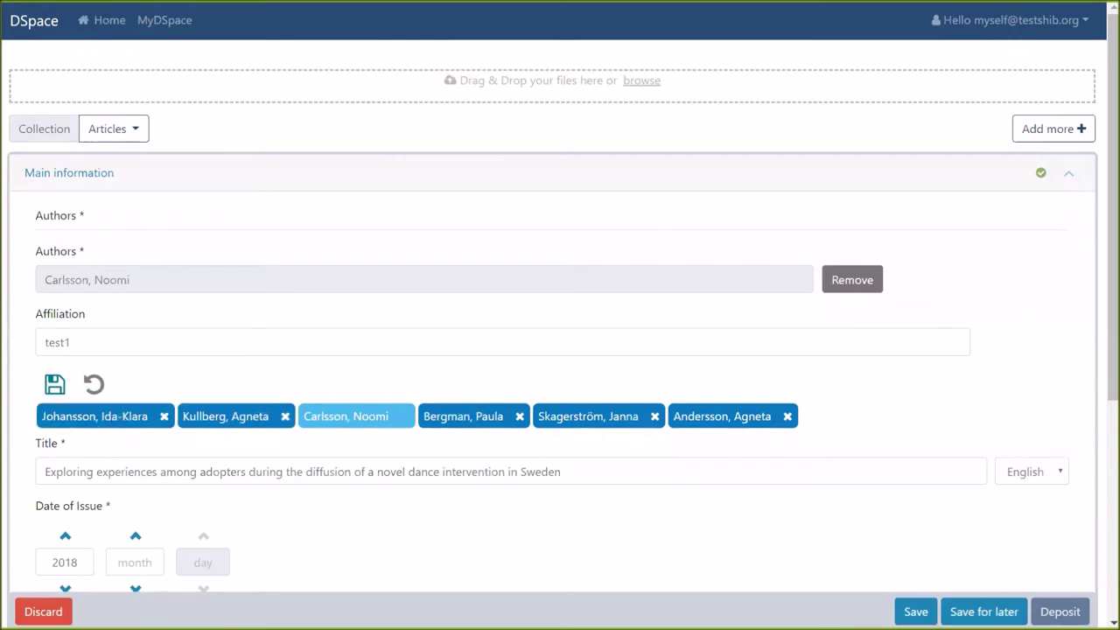
click(226, 417)
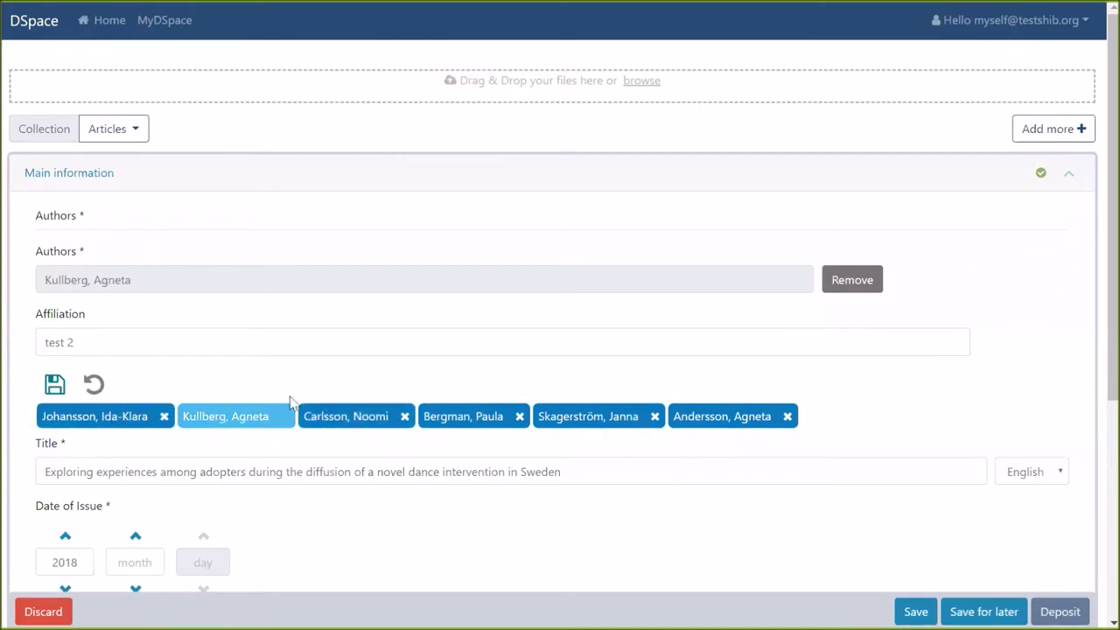
click(346, 417)
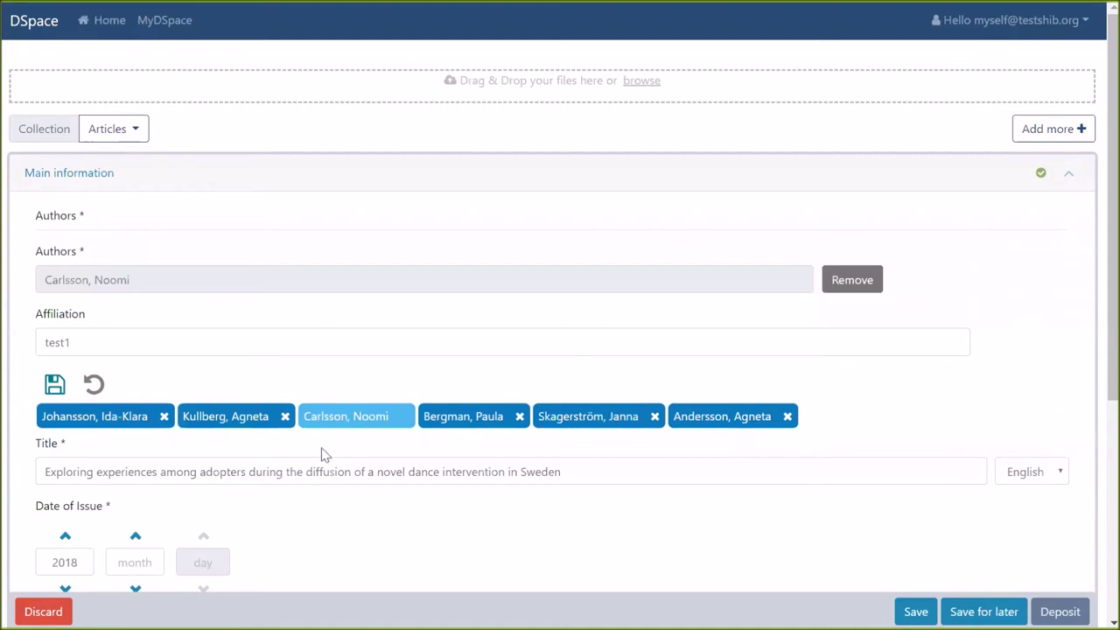
Remove the fourth author from the author list and leave the open author entry without changing it
click(519, 416)
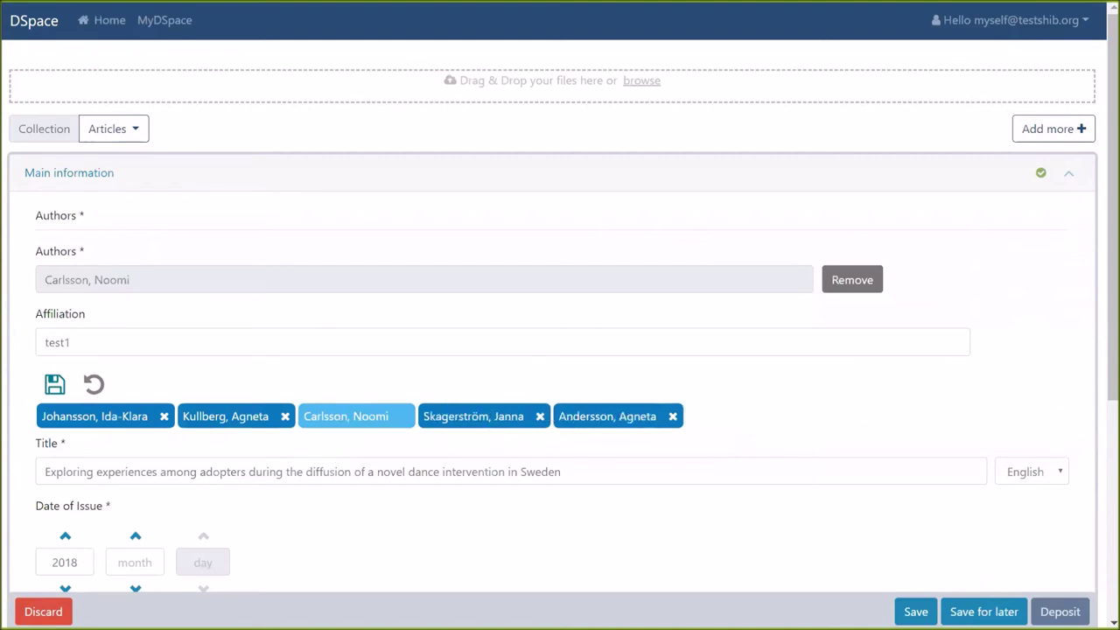
click(561, 472)
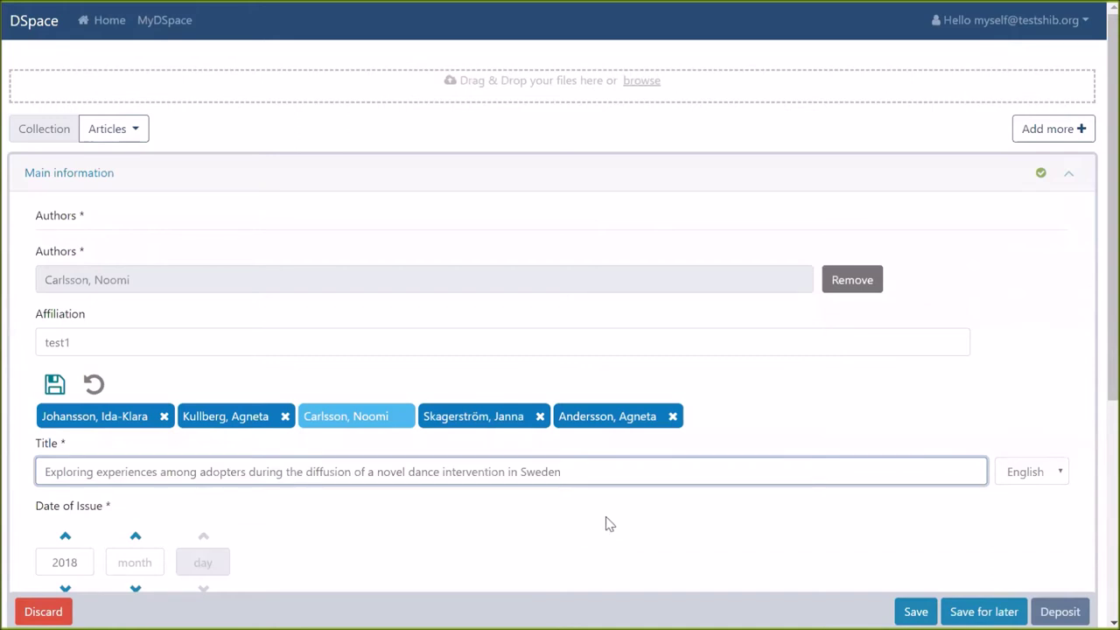
scroll(658, 485, down, 1)
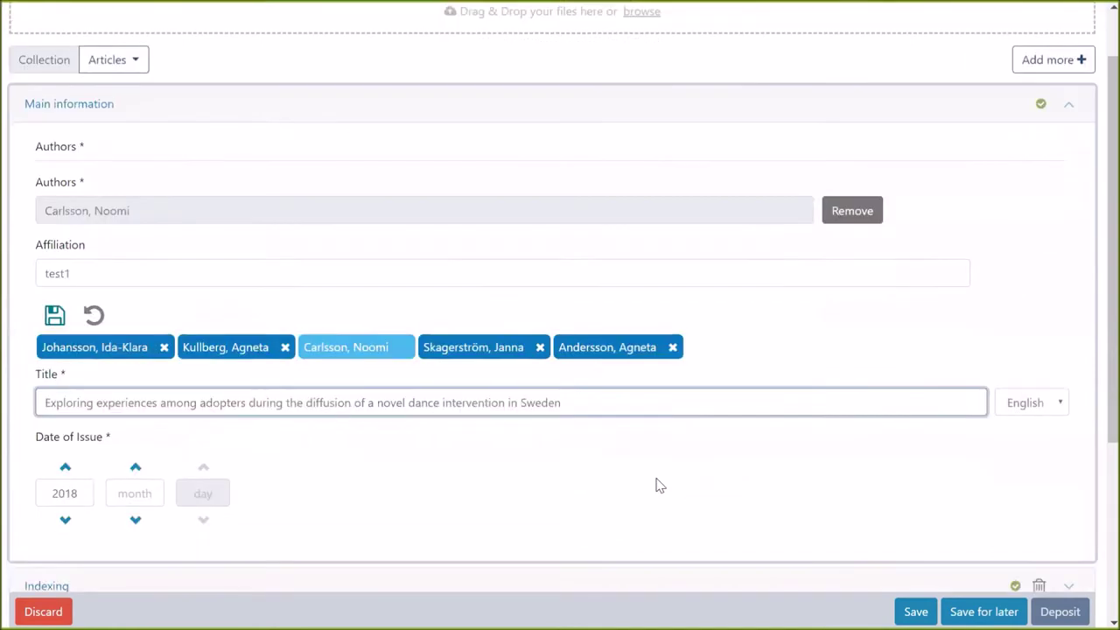
scroll(653, 483, down, 1)
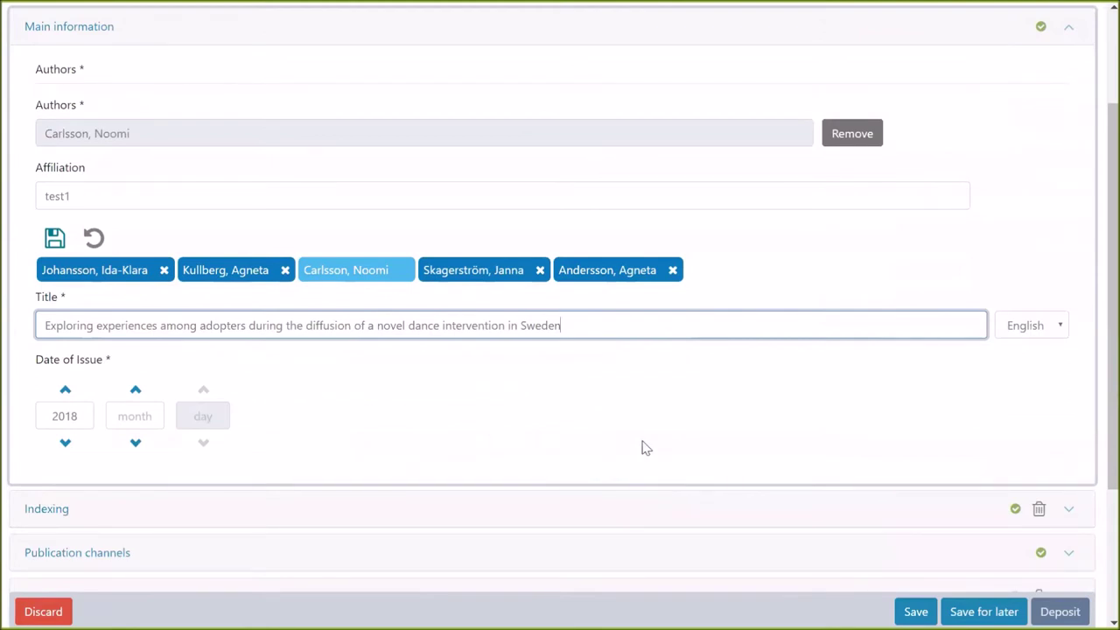
scroll(625, 460, up, 2)
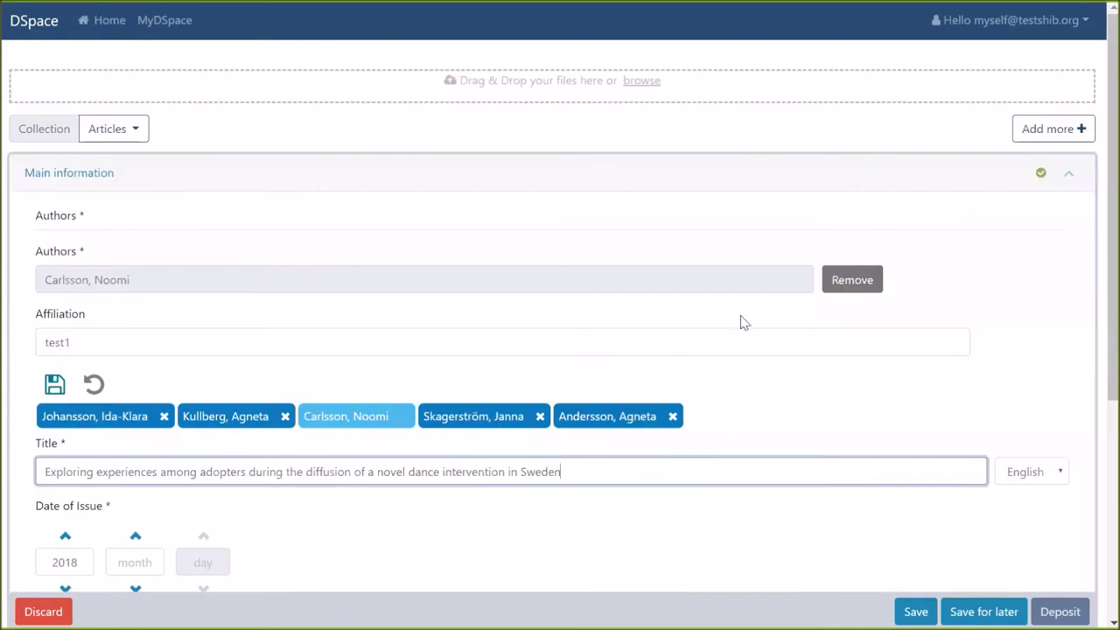
click(94, 386)
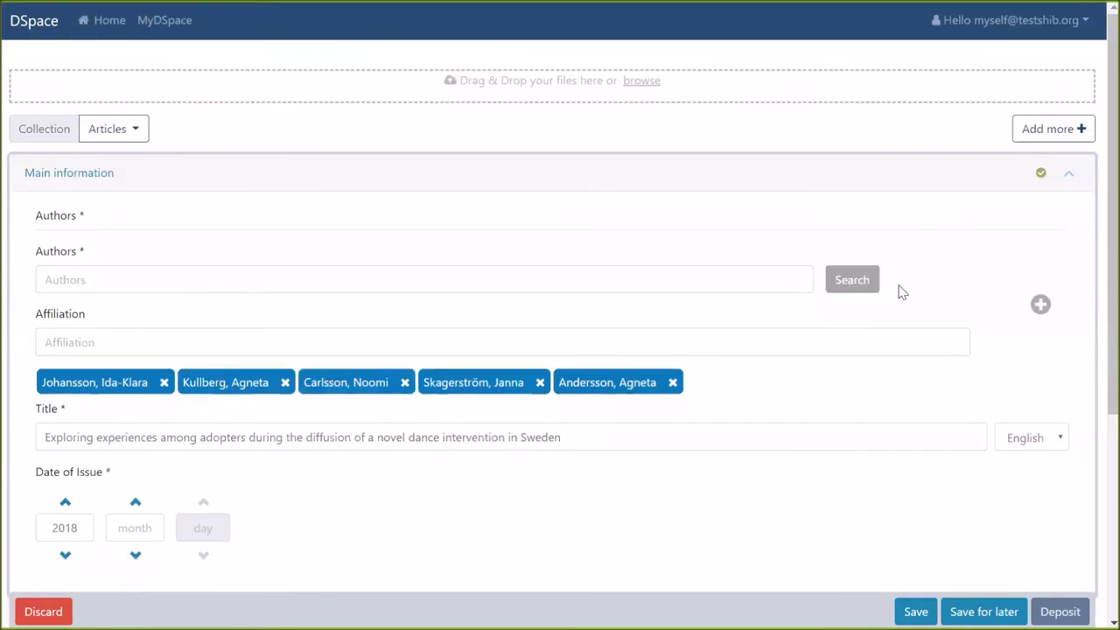
Look up a new author by surname, choose the first match, and add that author with the affiliation "ORCID"
click(44, 280)
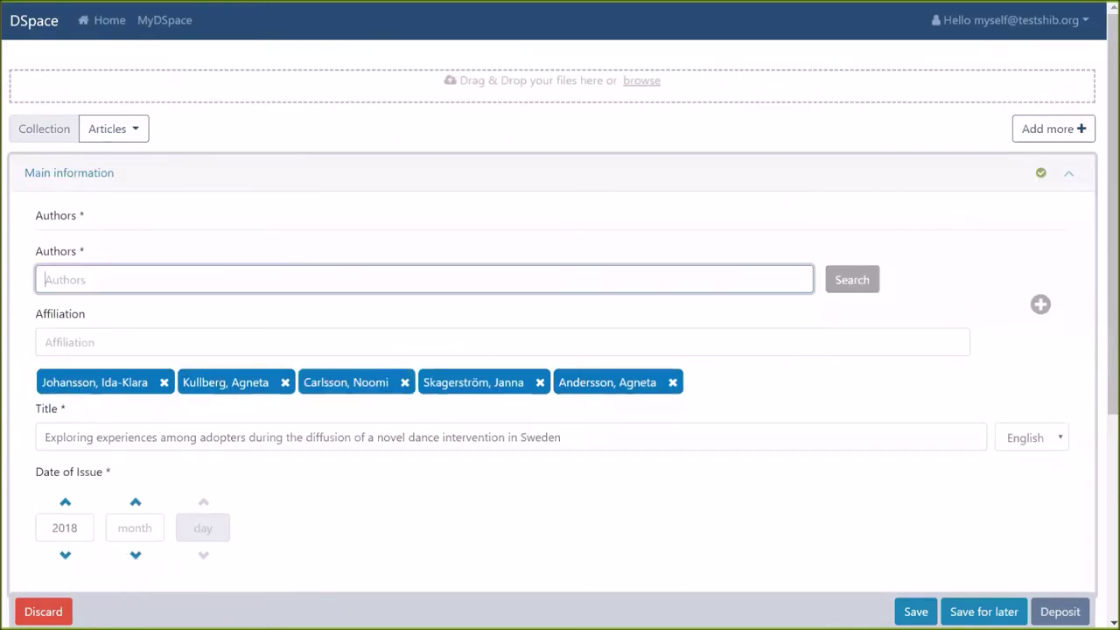
text(Haak)
click(849, 280)
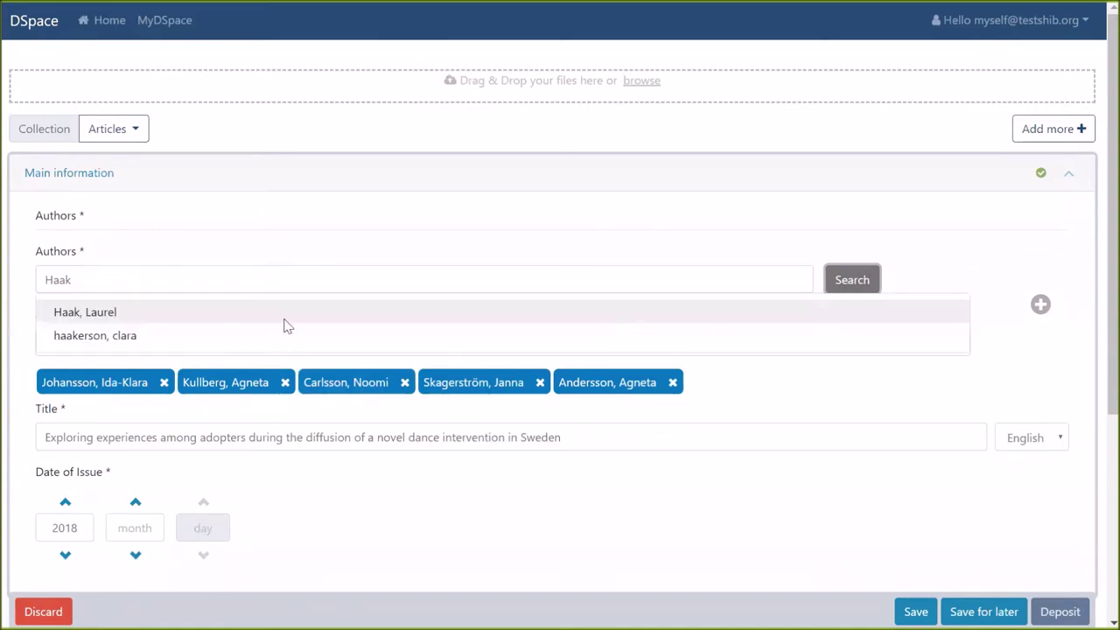
click(132, 312)
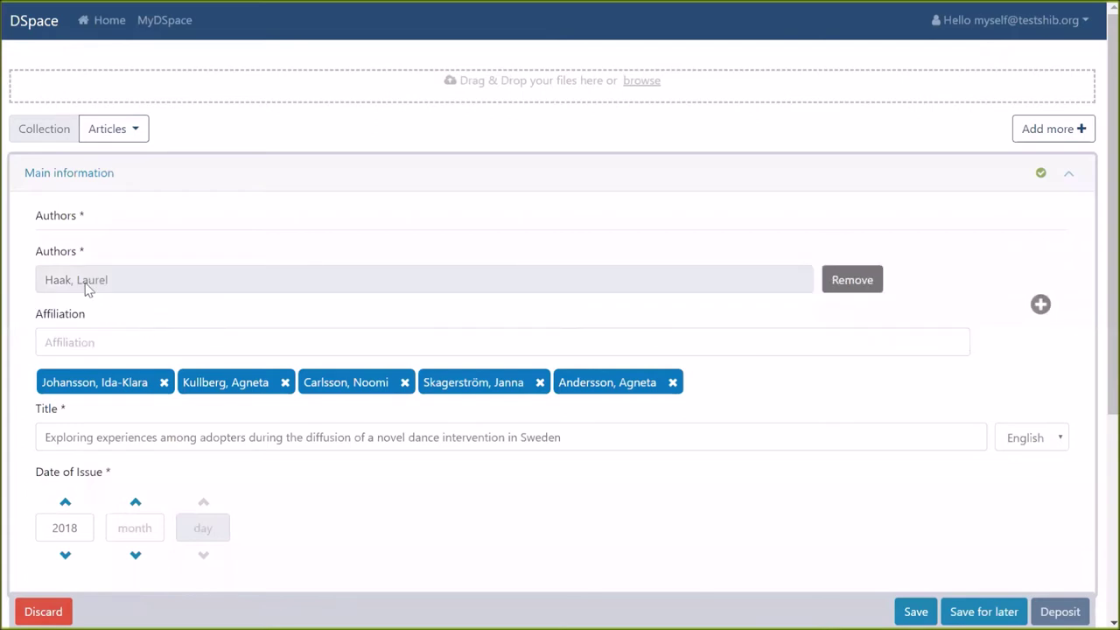
click(263, 342)
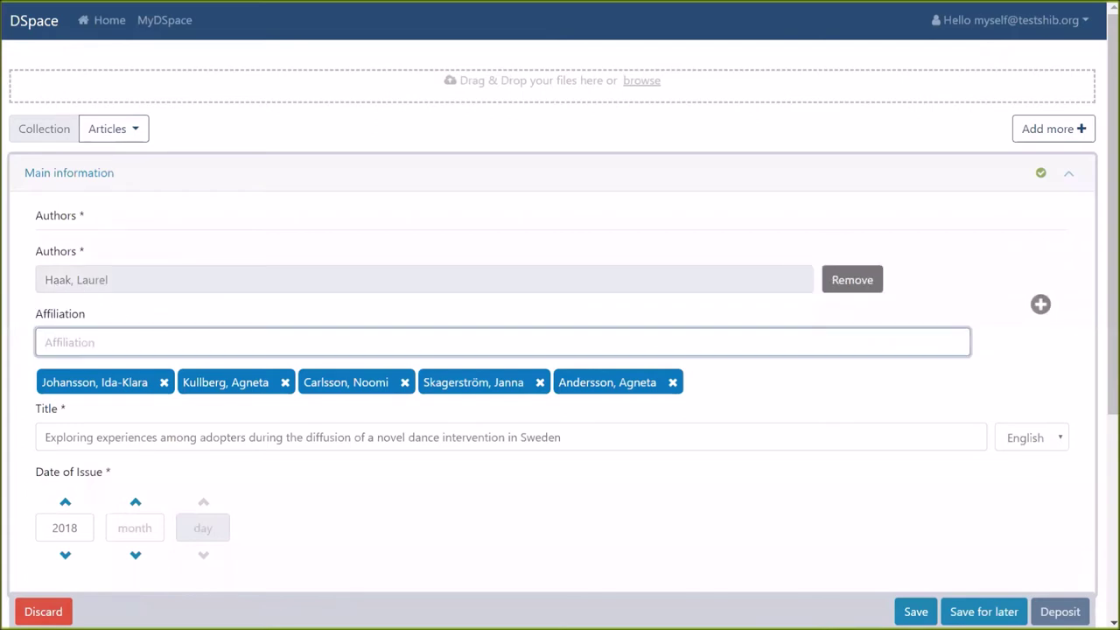
text(ORCID)
click(1040, 305)
Move the newly added author to third place in the author list and save the submission
click(722, 386)
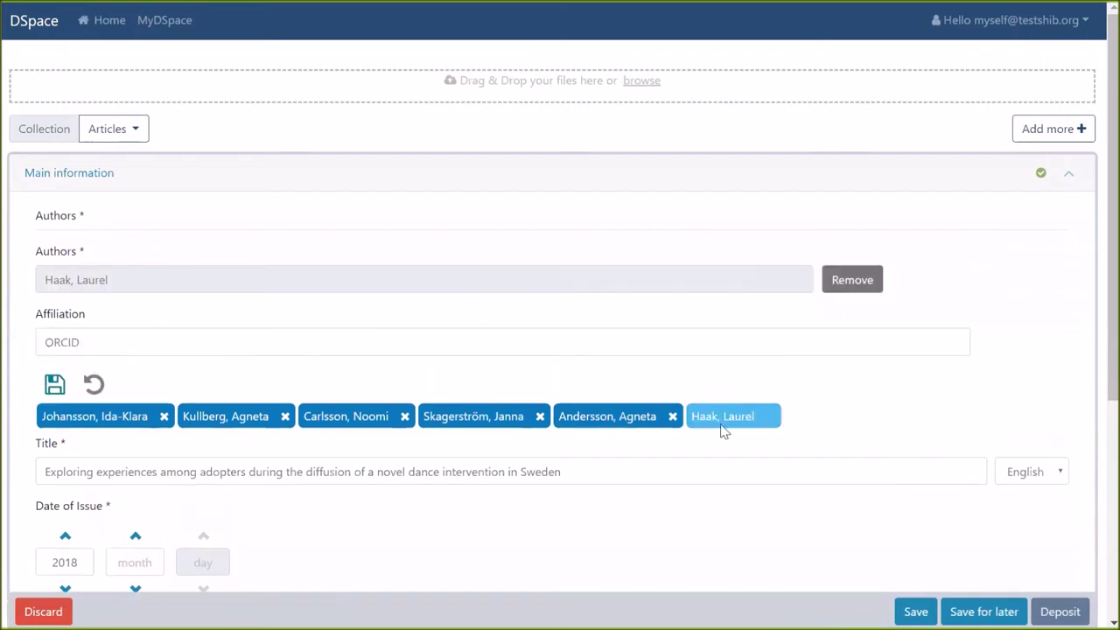
drag(722, 416, 346, 416)
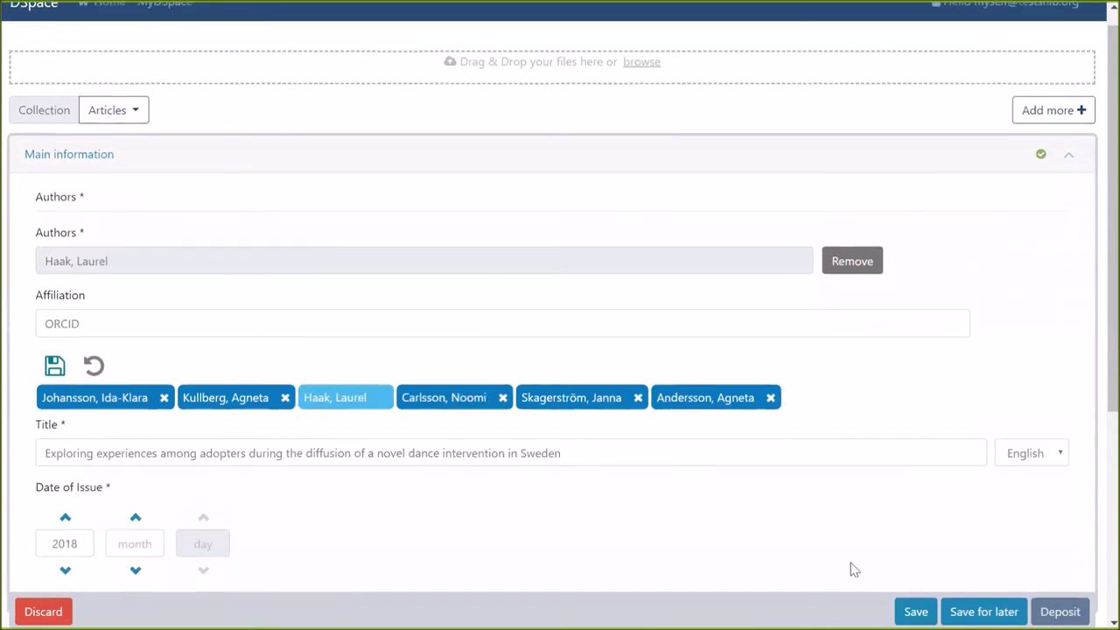
scroll(850, 569, down, 1)
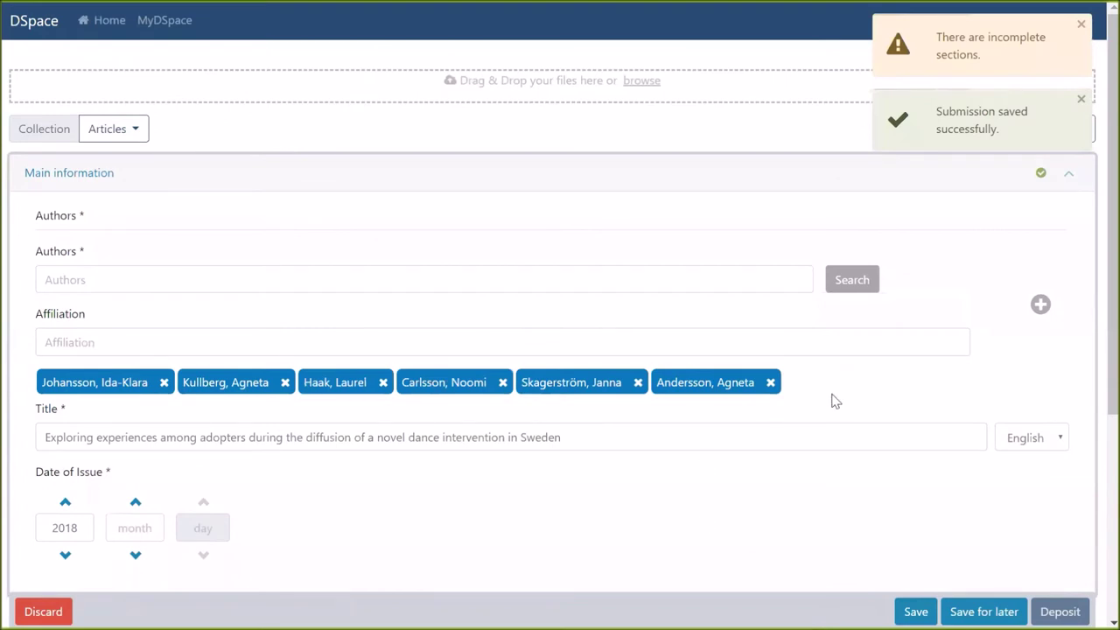
Expand the Indexing section and add the keywords "tag1", "tag2" and "tag3"
scroll(762, 387, down, 4)
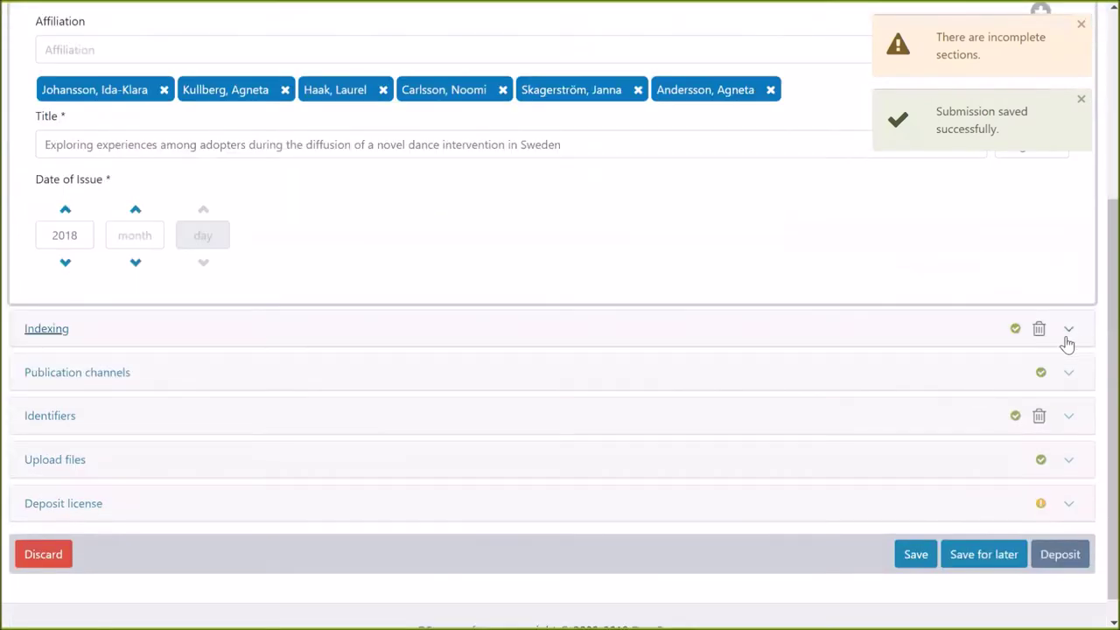
click(1069, 333)
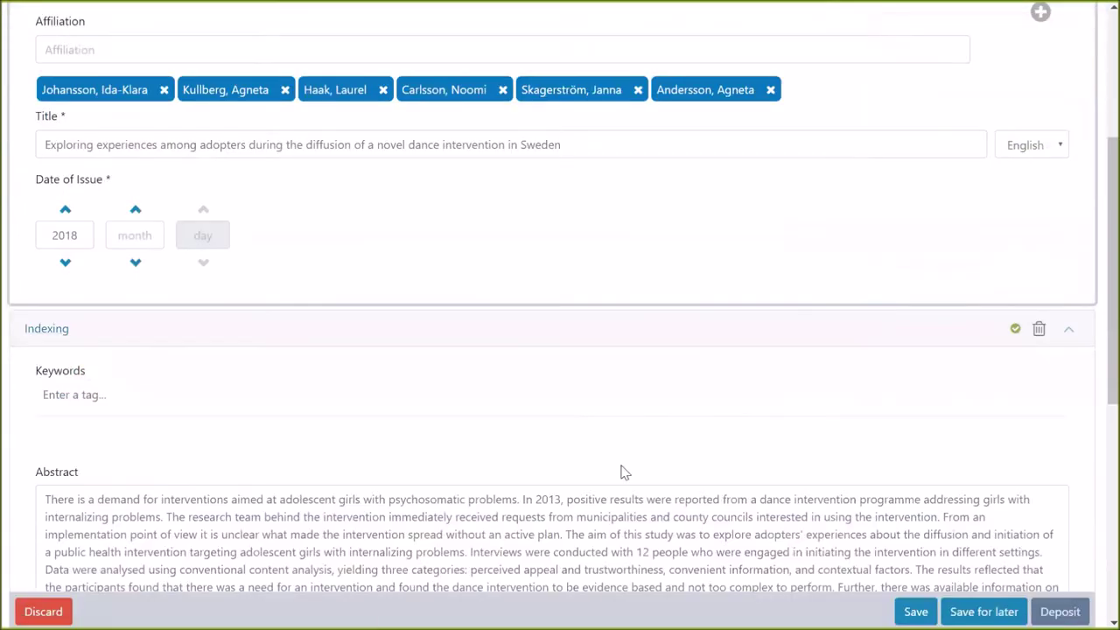
scroll(297, 366, down, 2)
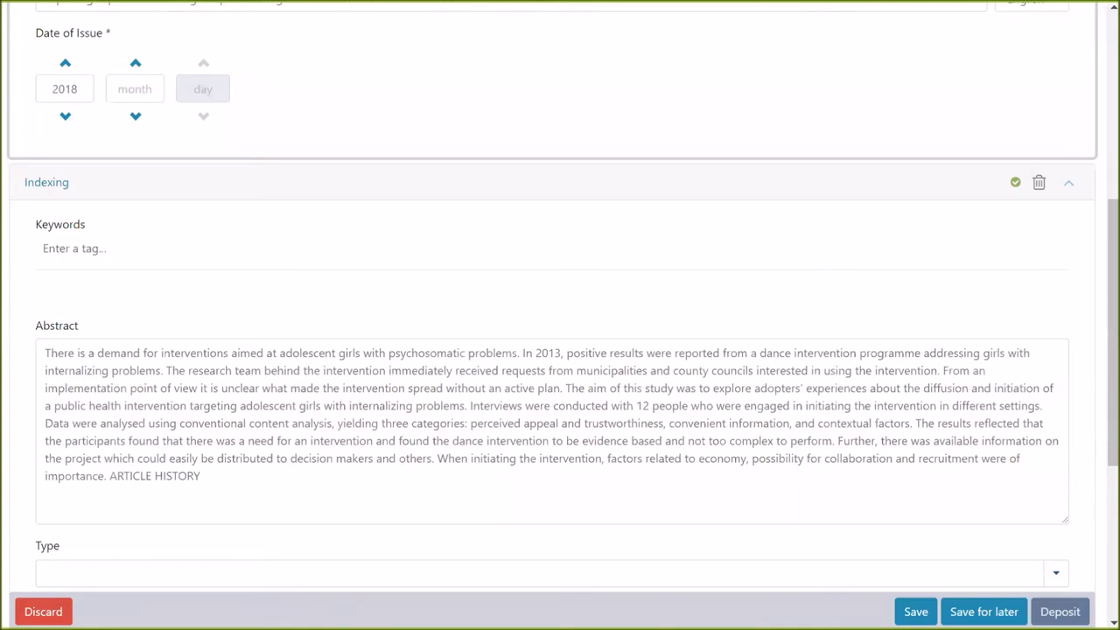
click(74, 248)
text(tag1)
key(Return)
text(tag2)
key(Return)
text(tagr)
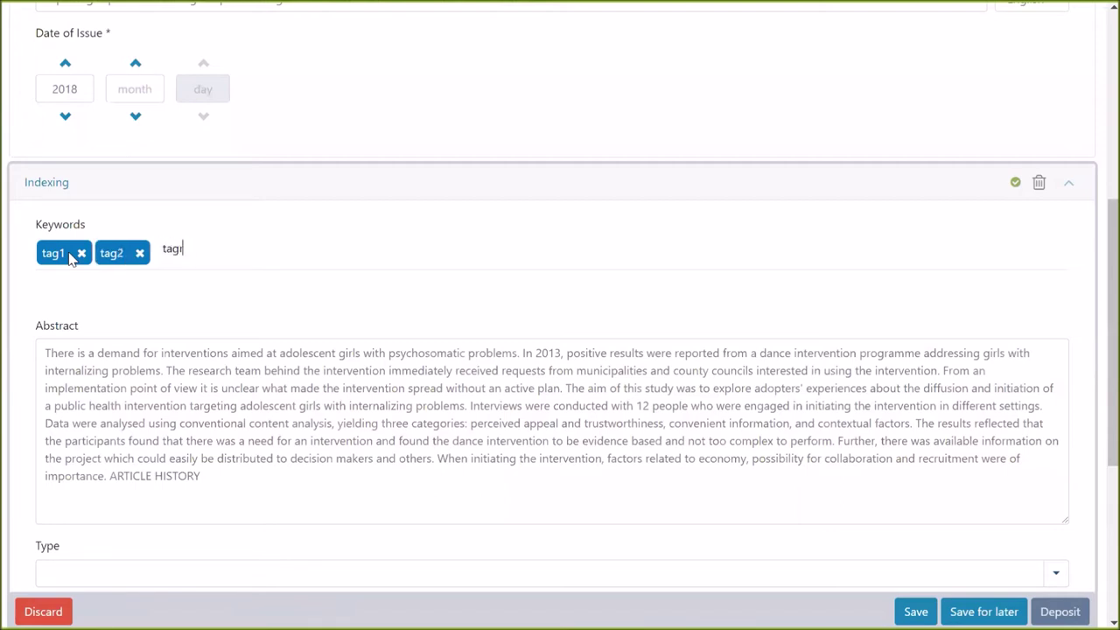
key(BackSpace)
text(3)
key(Return)
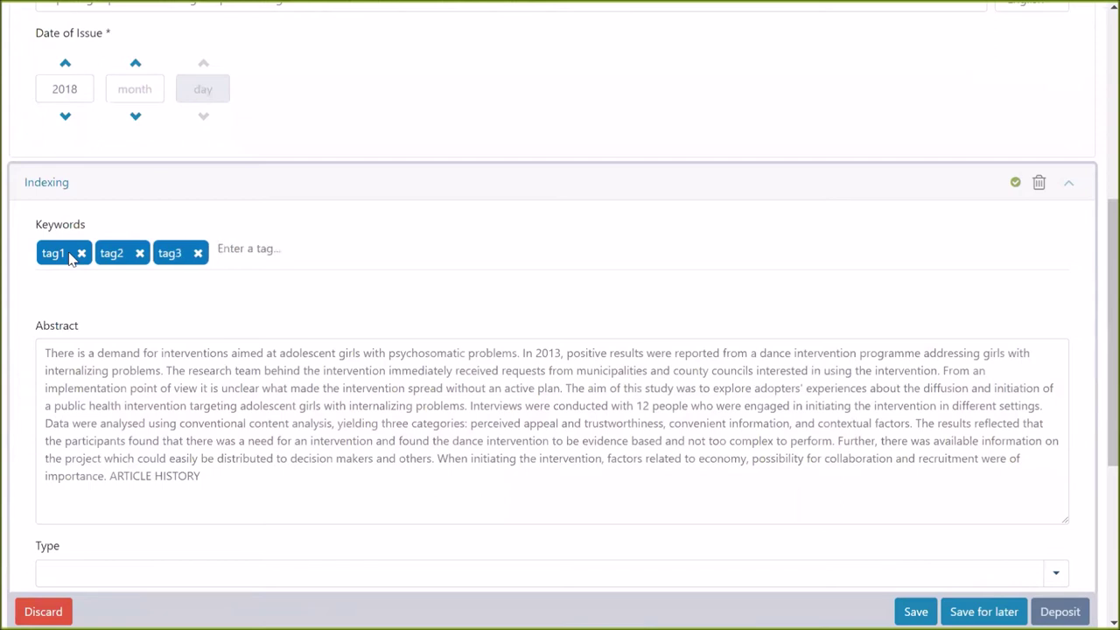
Add the keyword "two words" to the submission's Keywords
text(two words)
key(Return)
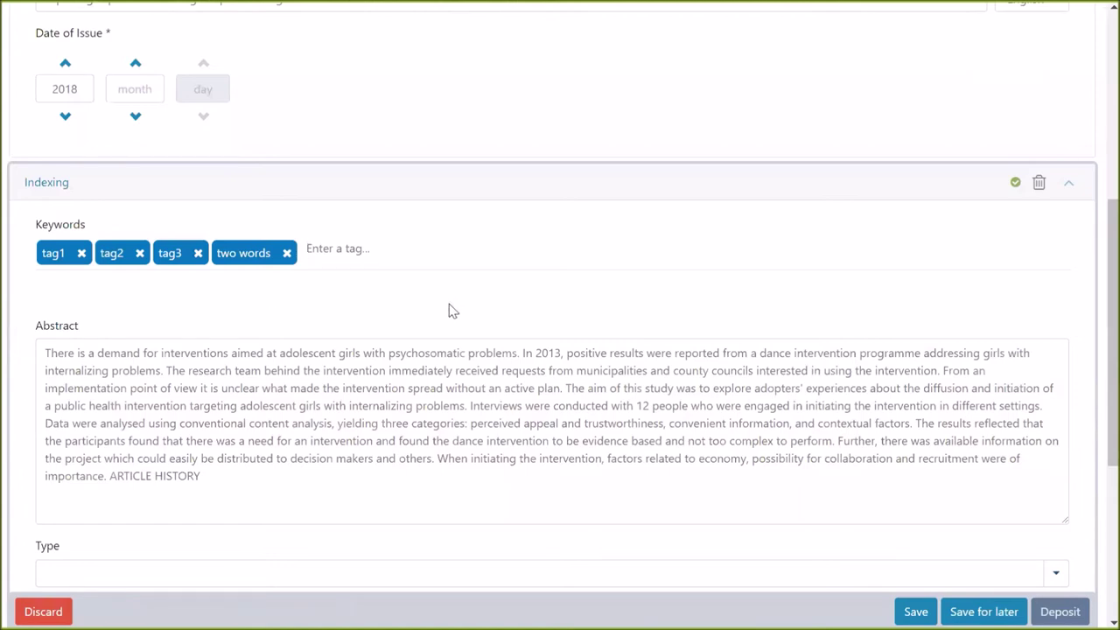
Set the submission's type to Journal Article and its language to German in the Indexing section
scroll(510, 297, down, 1)
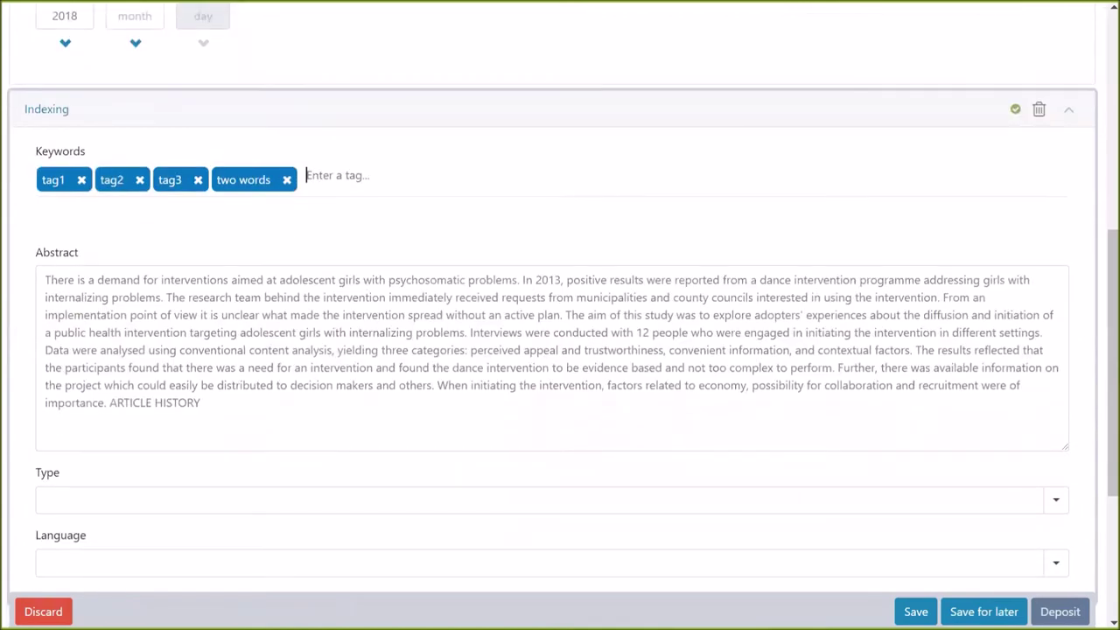
scroll(560, 316, down, 1)
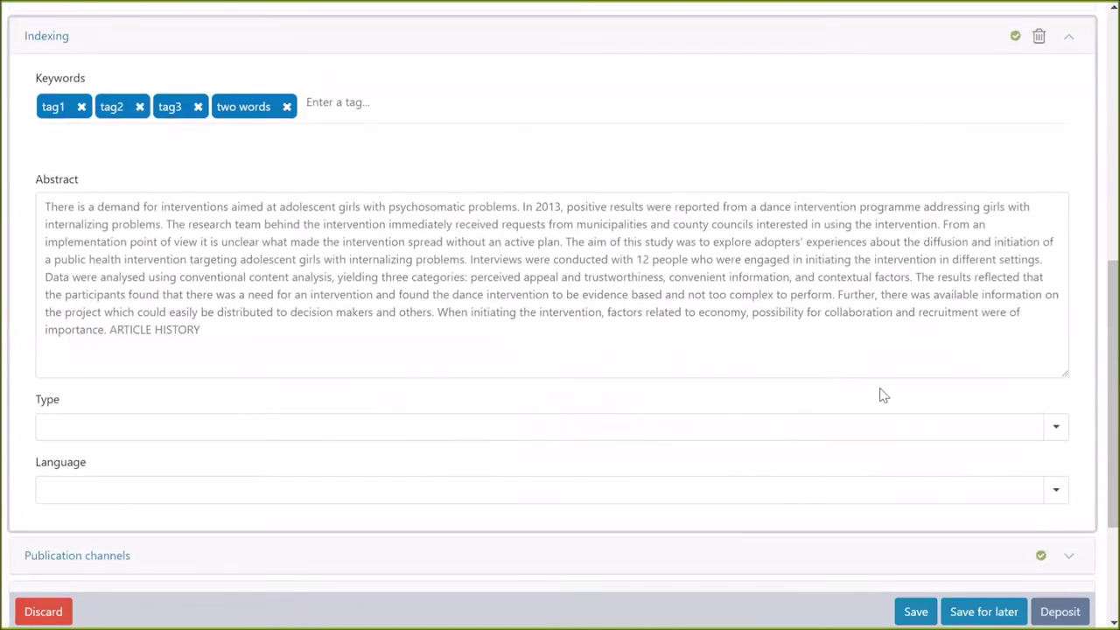
click(1057, 428)
scroll(411, 437, down, 1)
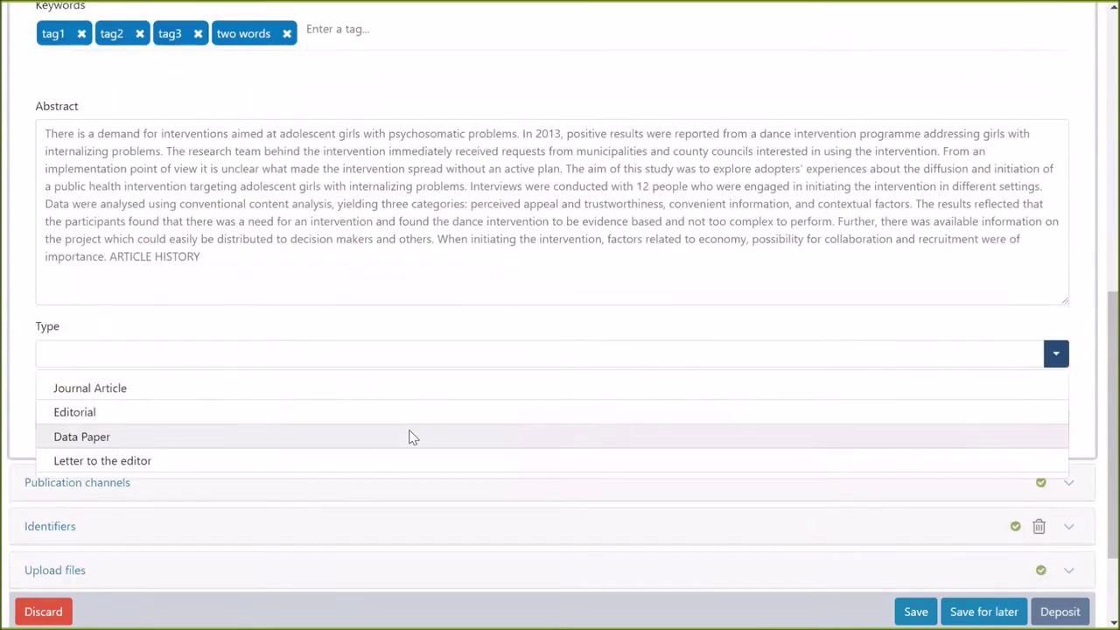
click(120, 393)
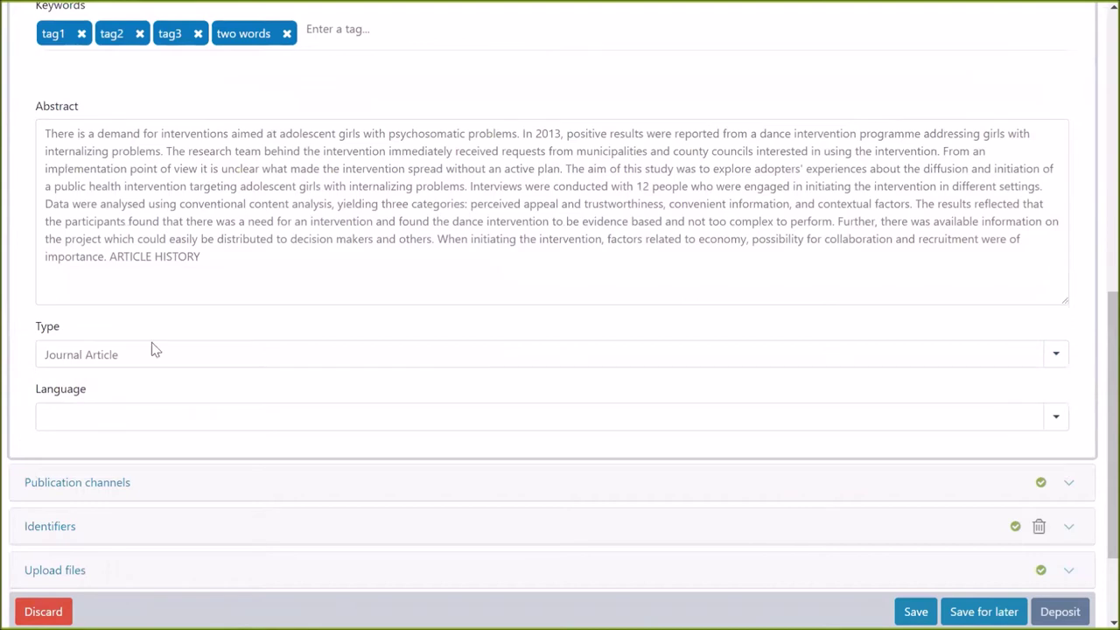
click(1055, 417)
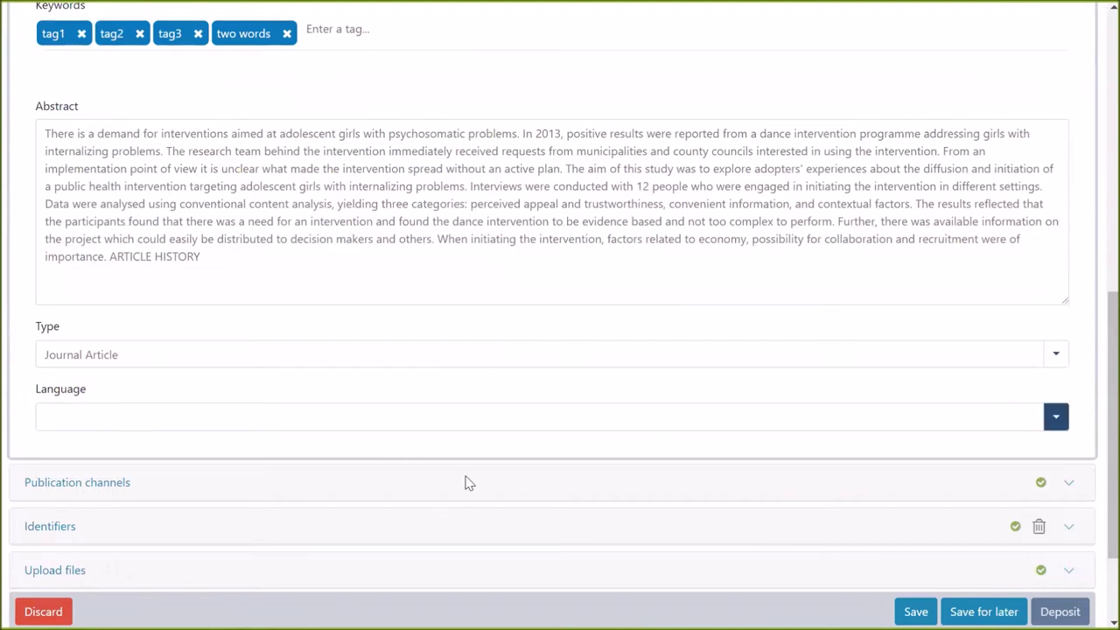
click(486, 530)
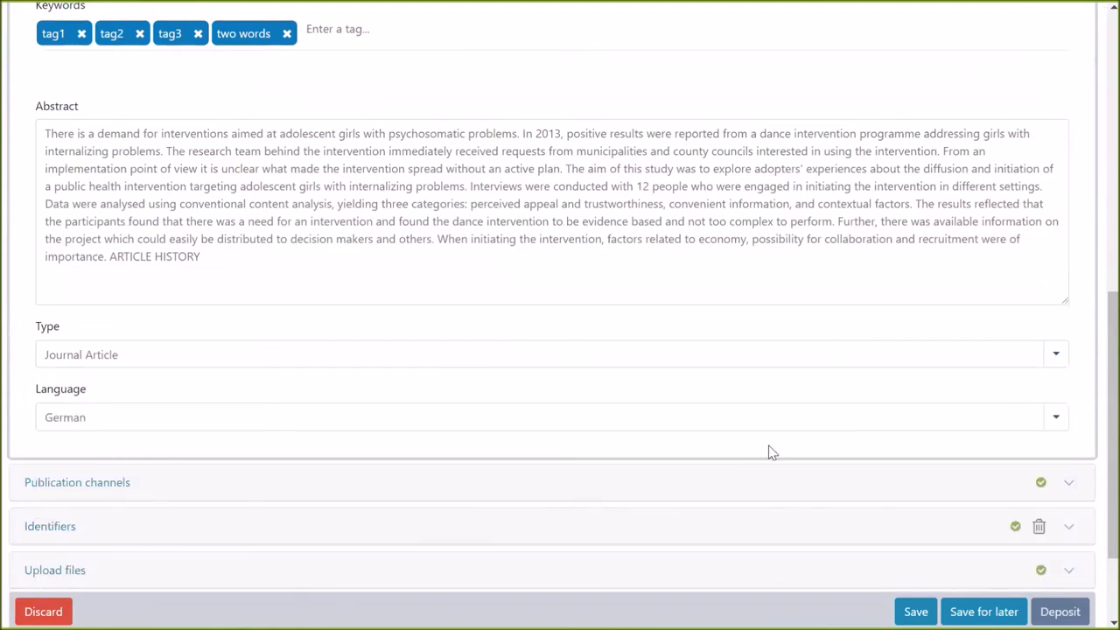
Expand the Publication channels section, look up "sam" as the conference and choose Sample Conference
scroll(740, 483, down, 2)
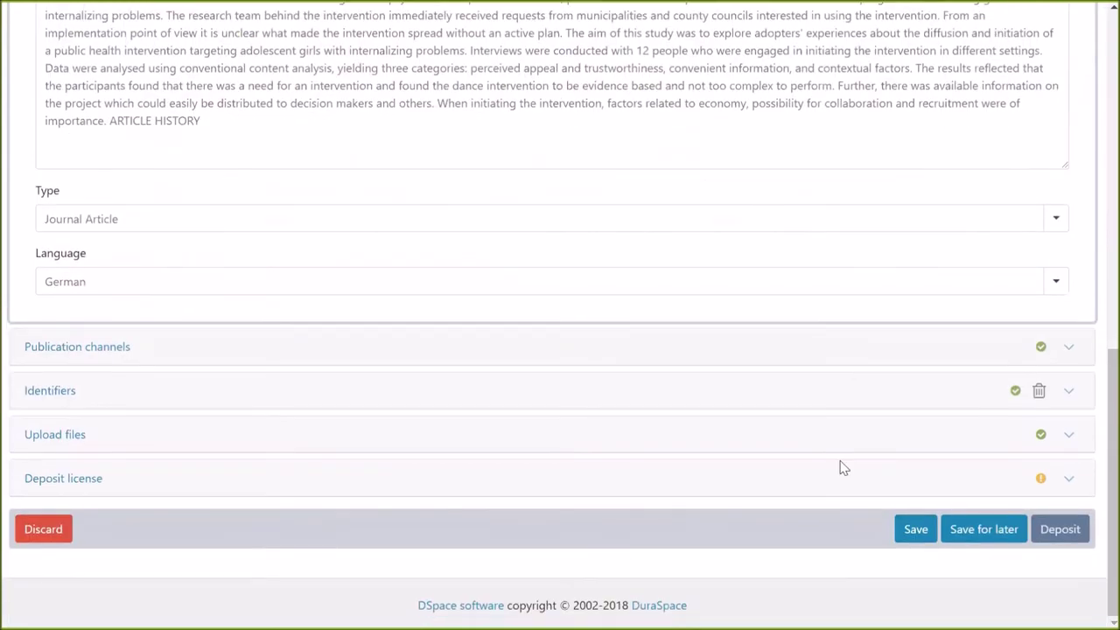
click(1070, 351)
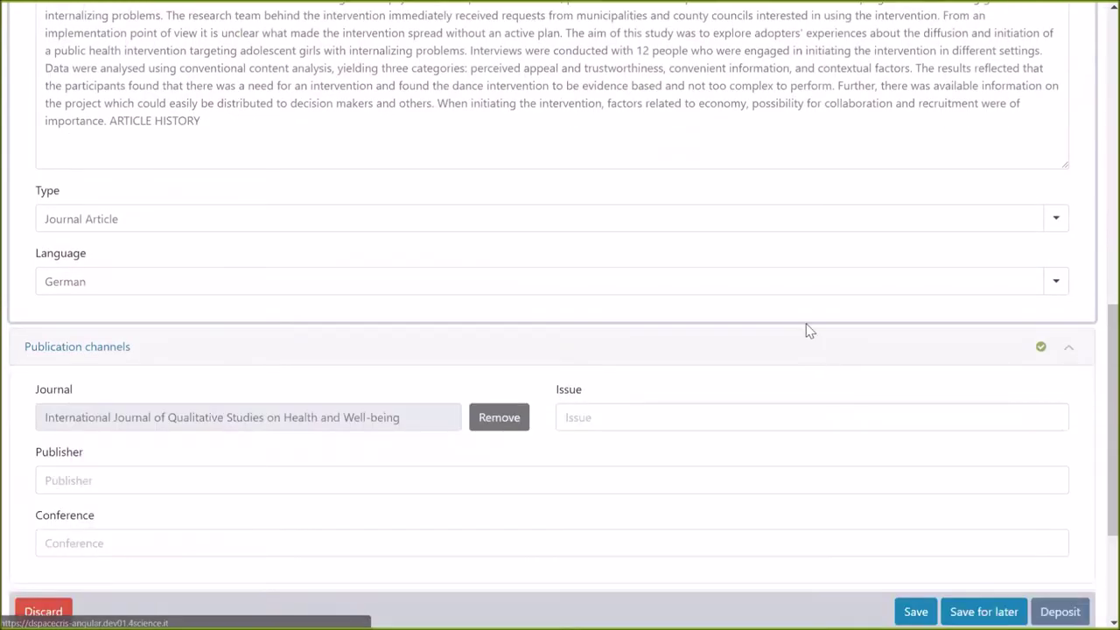
scroll(803, 335, down, 1)
scroll(700, 318, down, 1)
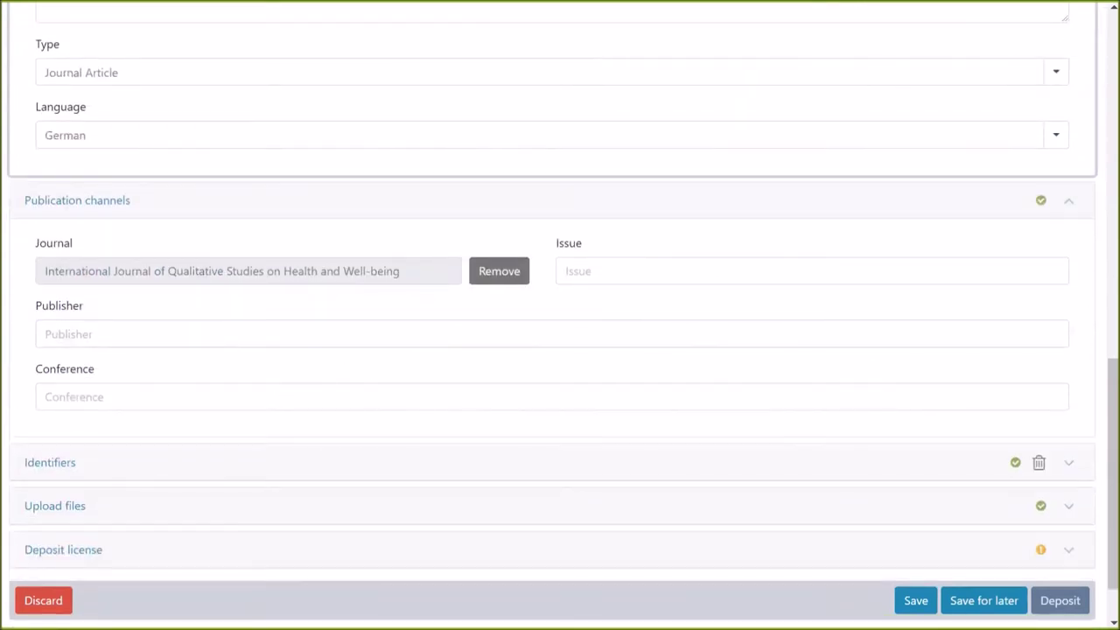
click(370, 397)
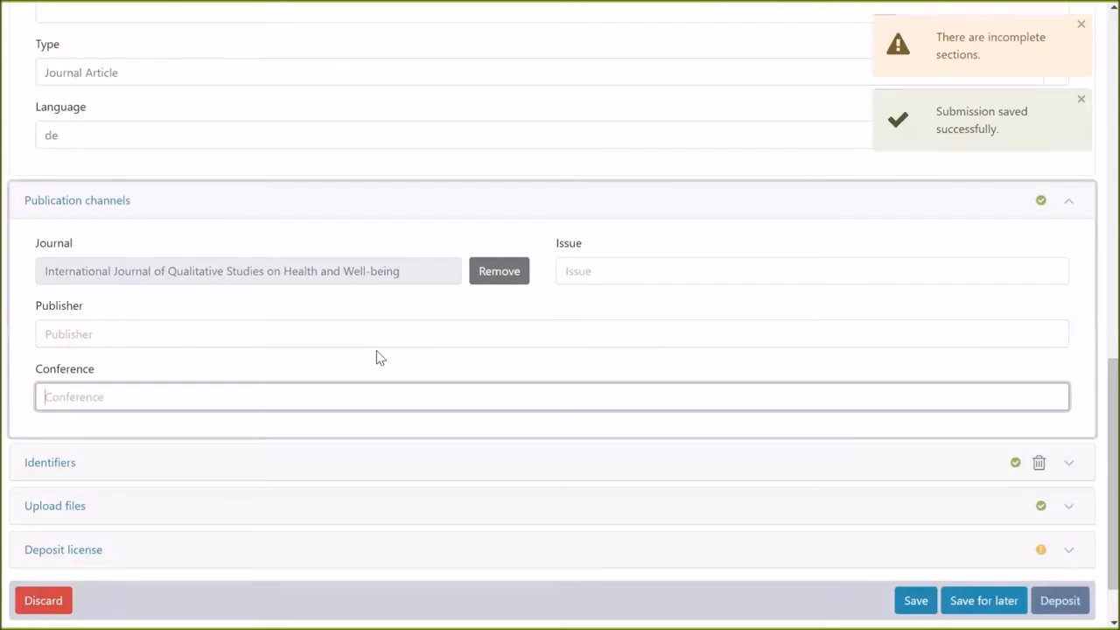
text(sam)
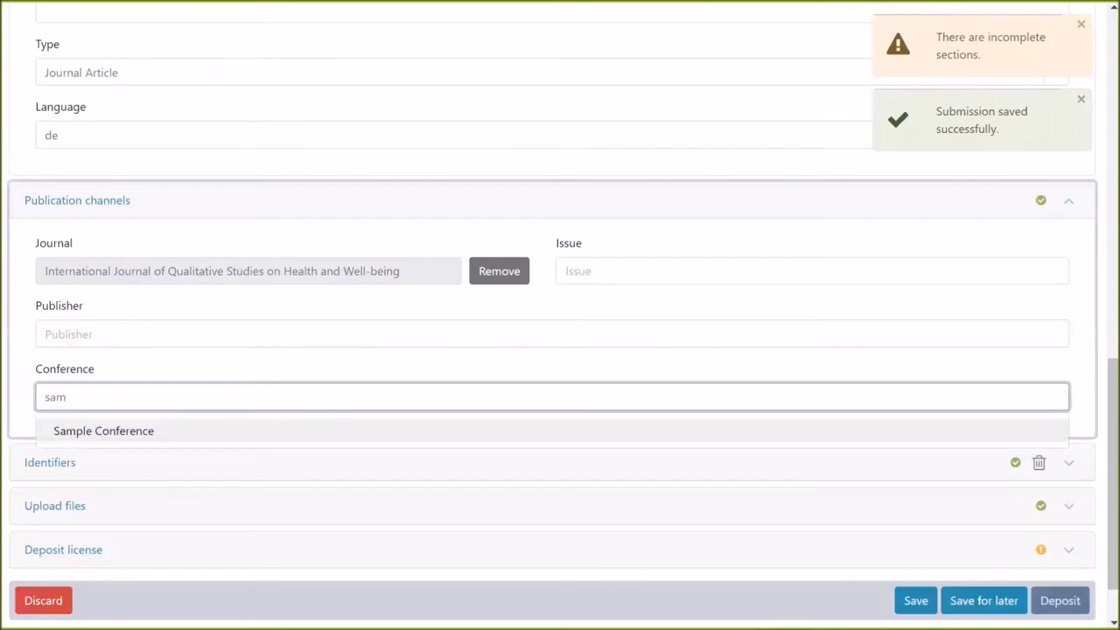
click(161, 432)
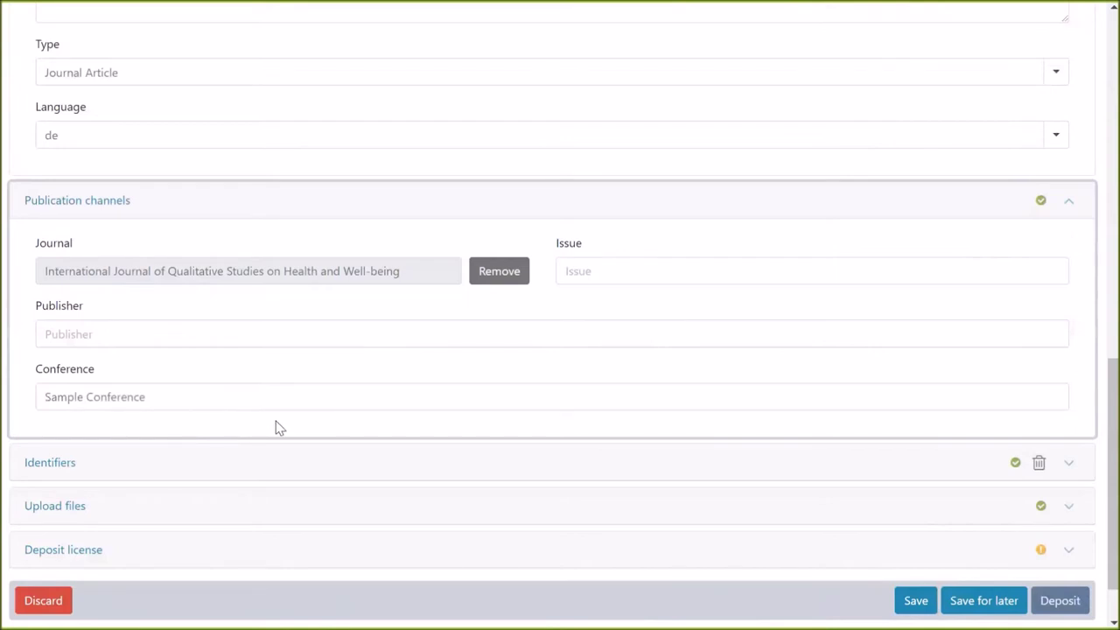
Expand the Identifiers section and view the available identifier types, keeping DOI selected
scroll(422, 384, down, 2)
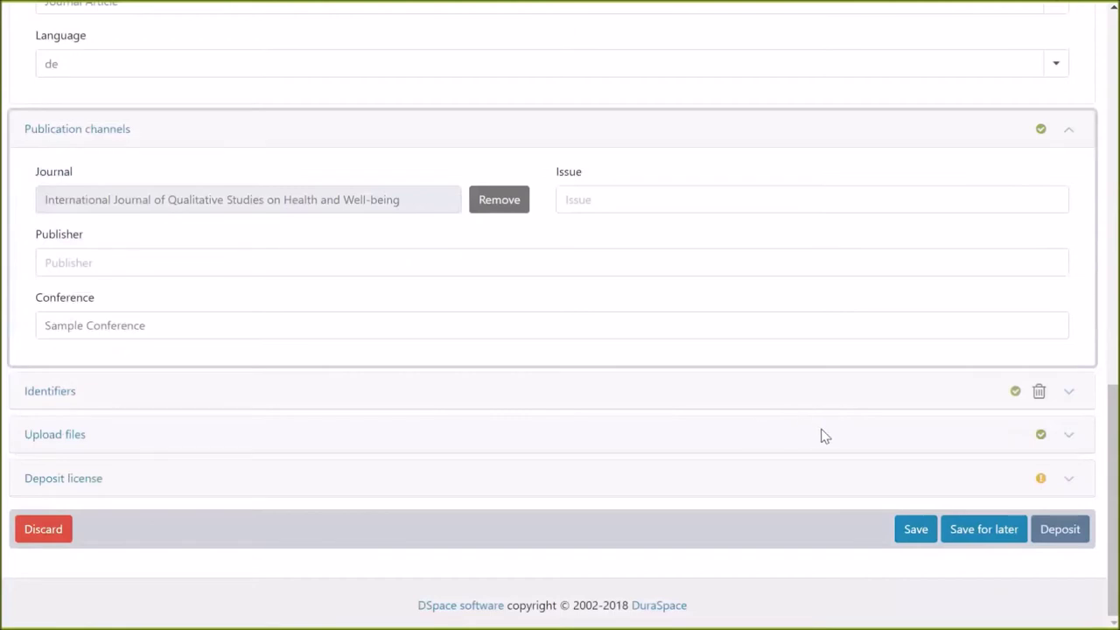
click(1070, 396)
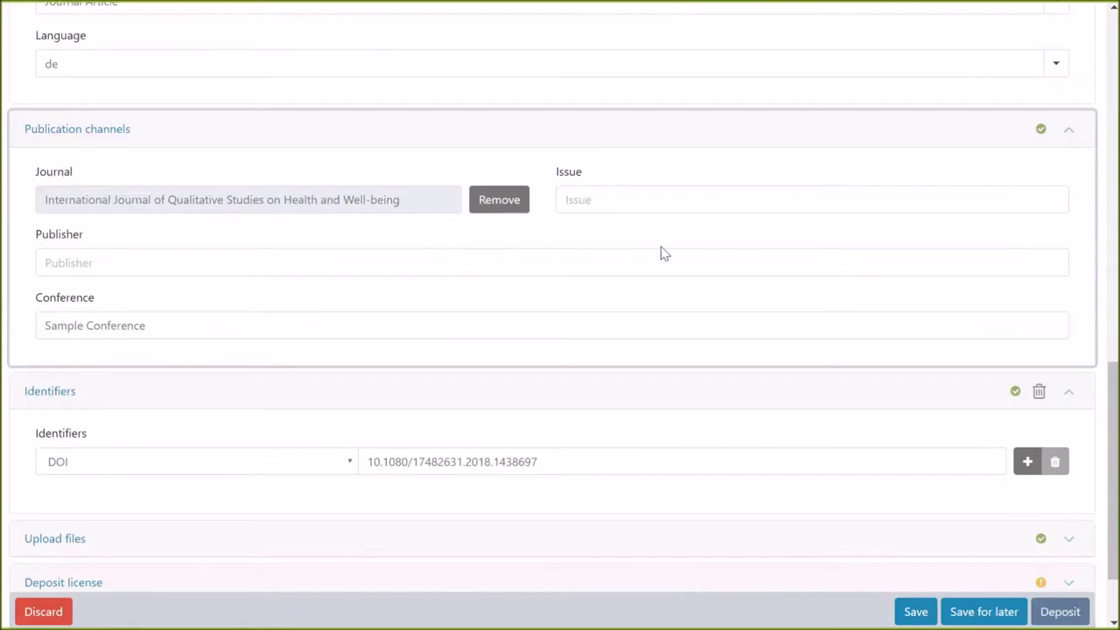
scroll(399, 350, down, 1)
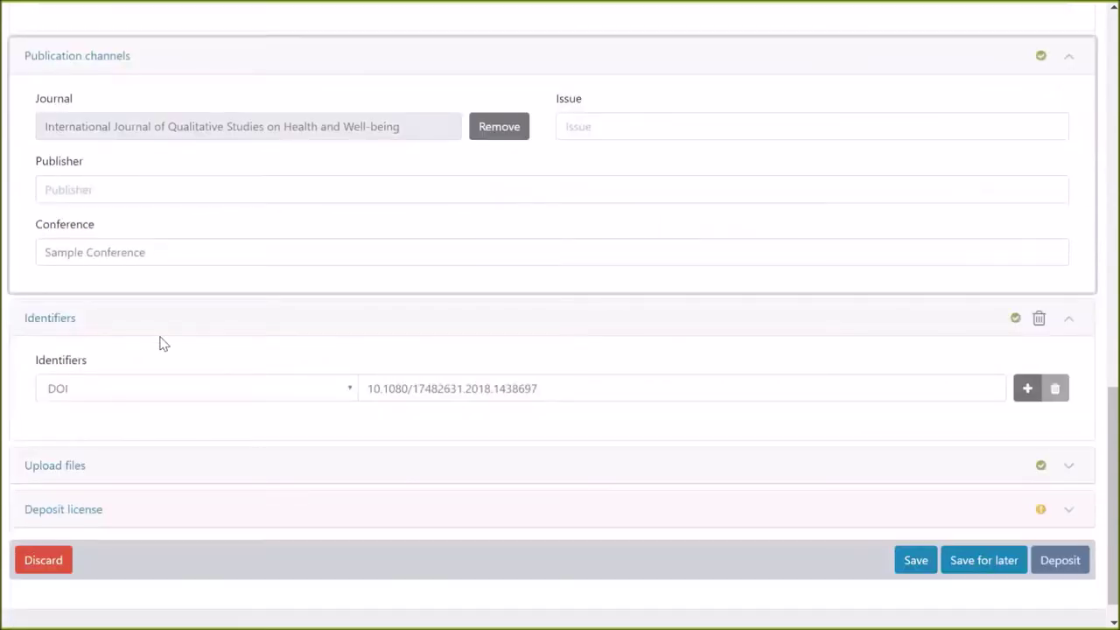
click(348, 390)
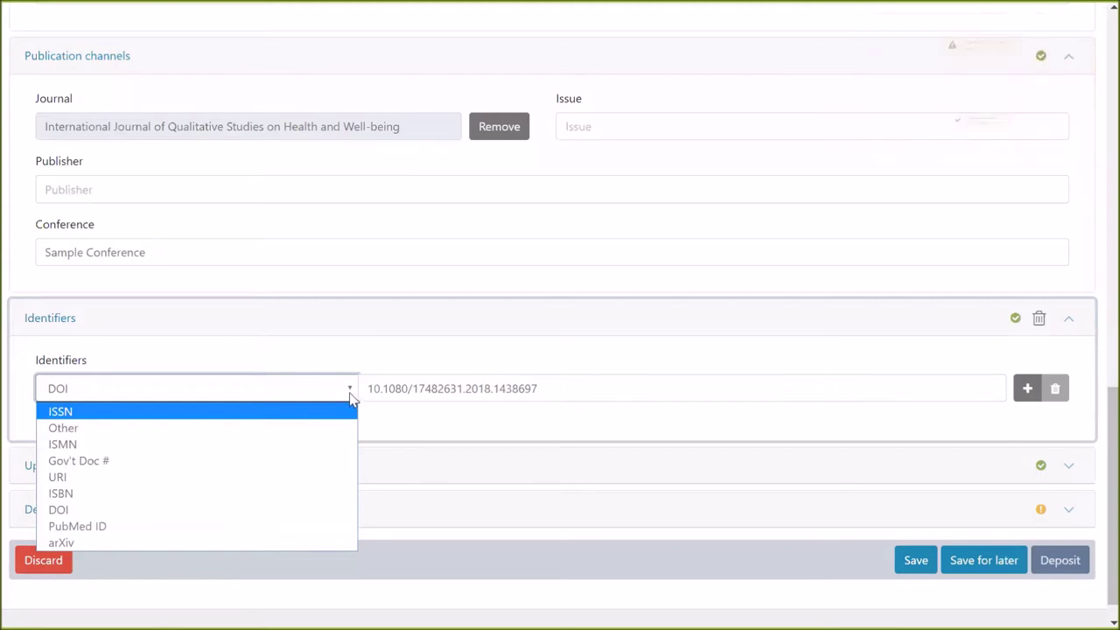
click(827, 419)
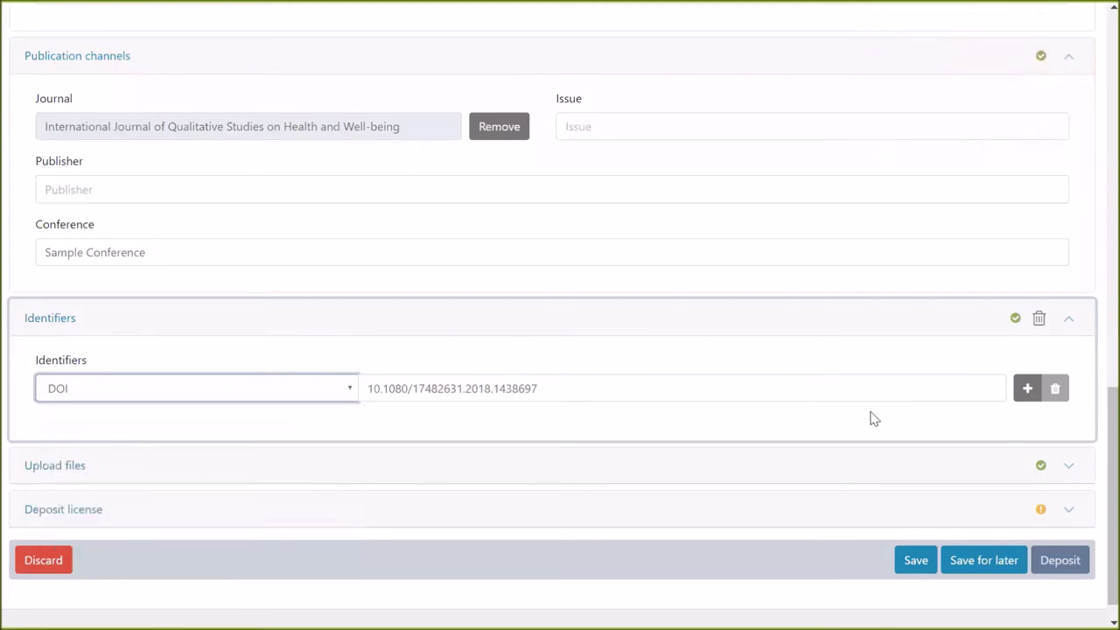
Expand the Upload files section, open the uploaded file's metadata for editing and review its fields down to the access conditions
click(1070, 466)
scroll(1075, 423, down, 2)
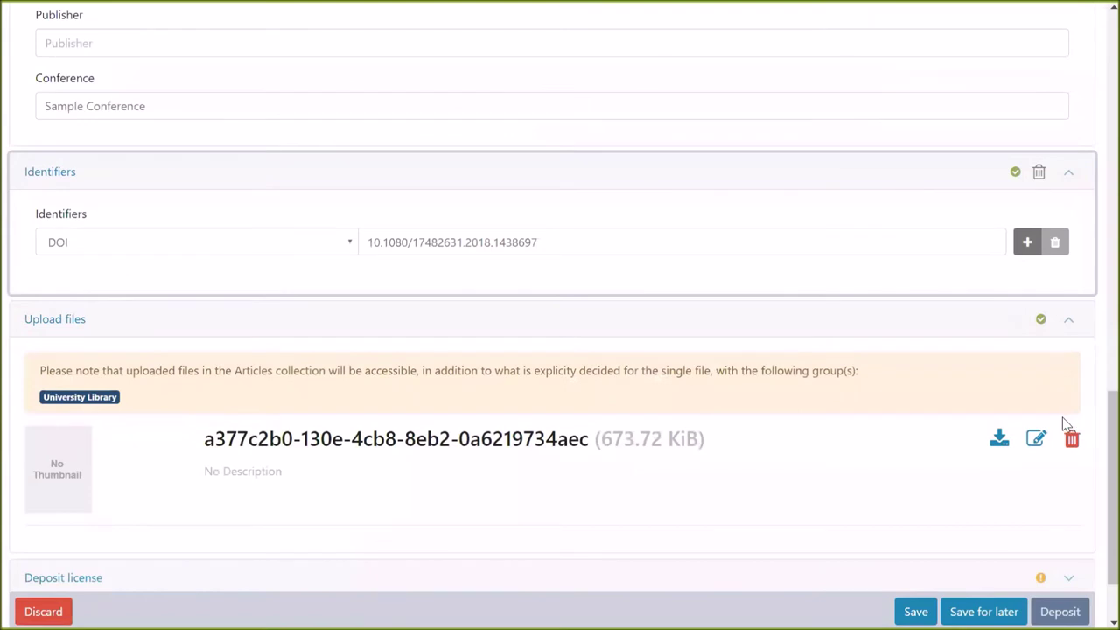
scroll(862, 414, down, 1)
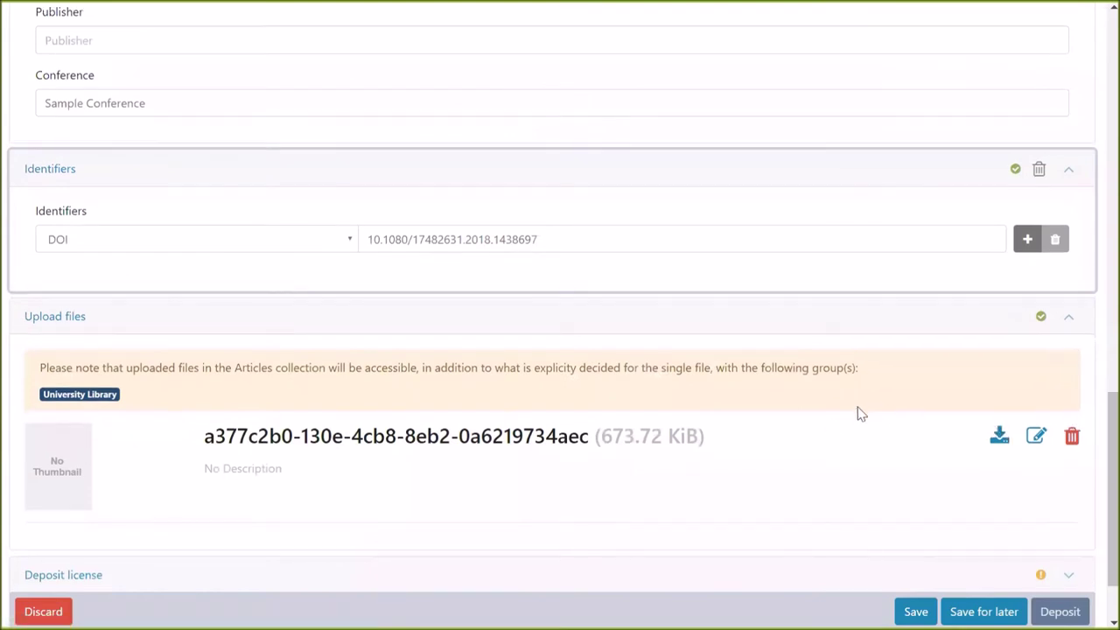
scroll(862, 414, down, 1)
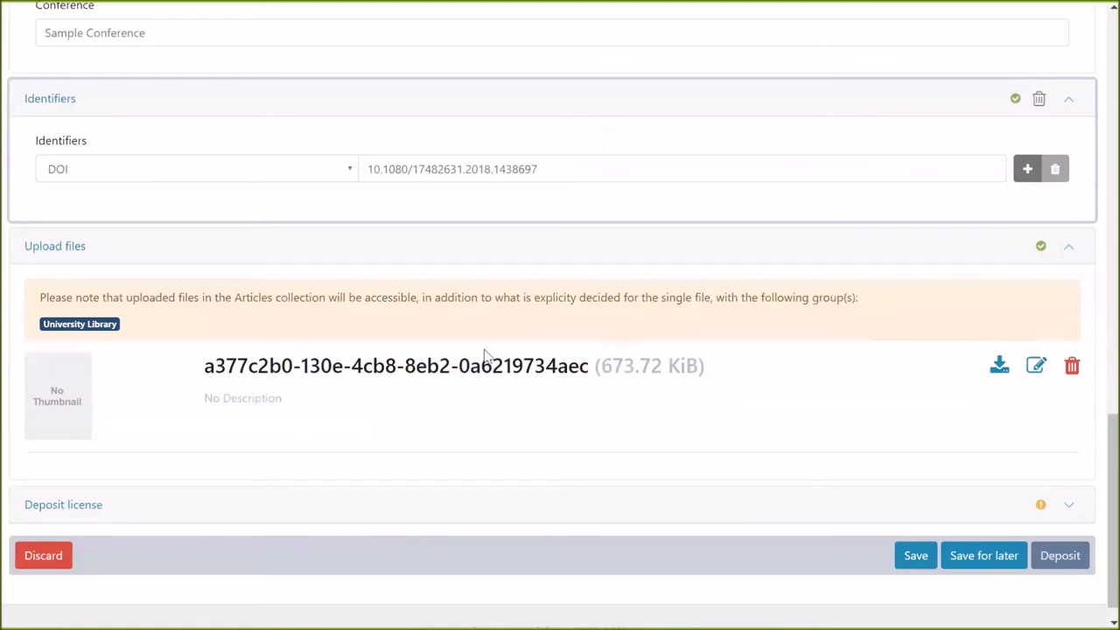
click(1035, 367)
scroll(561, 350, down, 3)
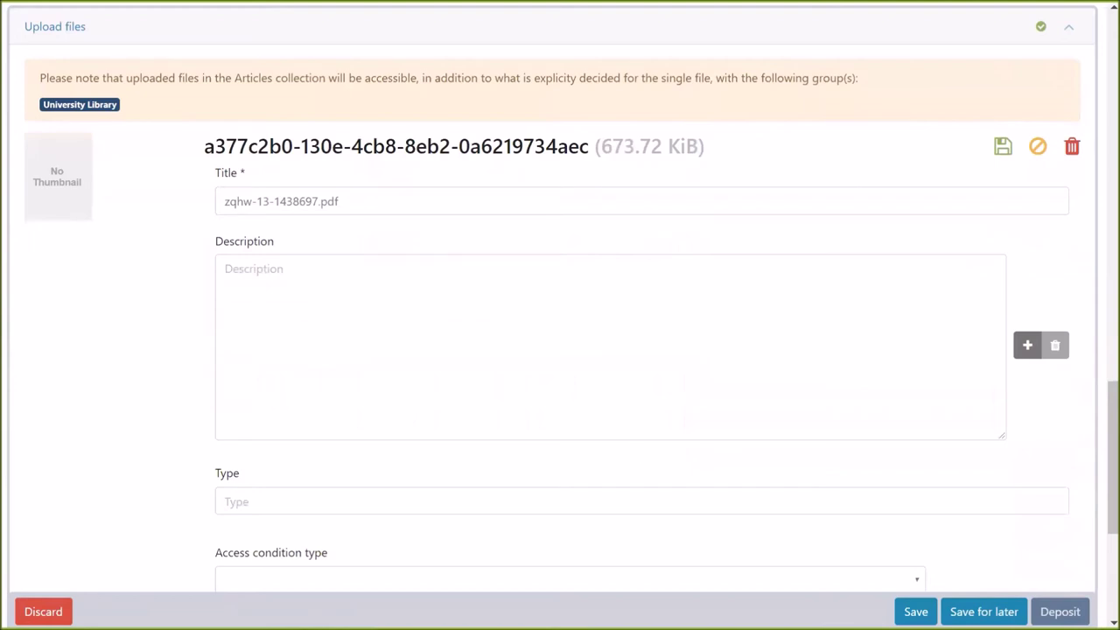
scroll(635, 460, down, 1)
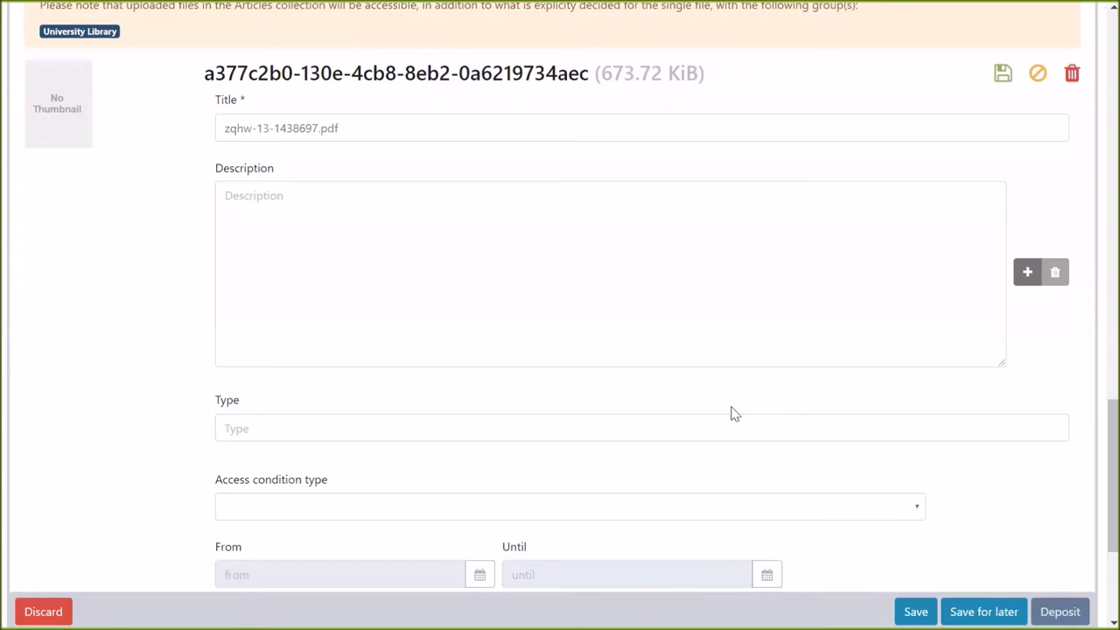
scroll(733, 413, up, 1)
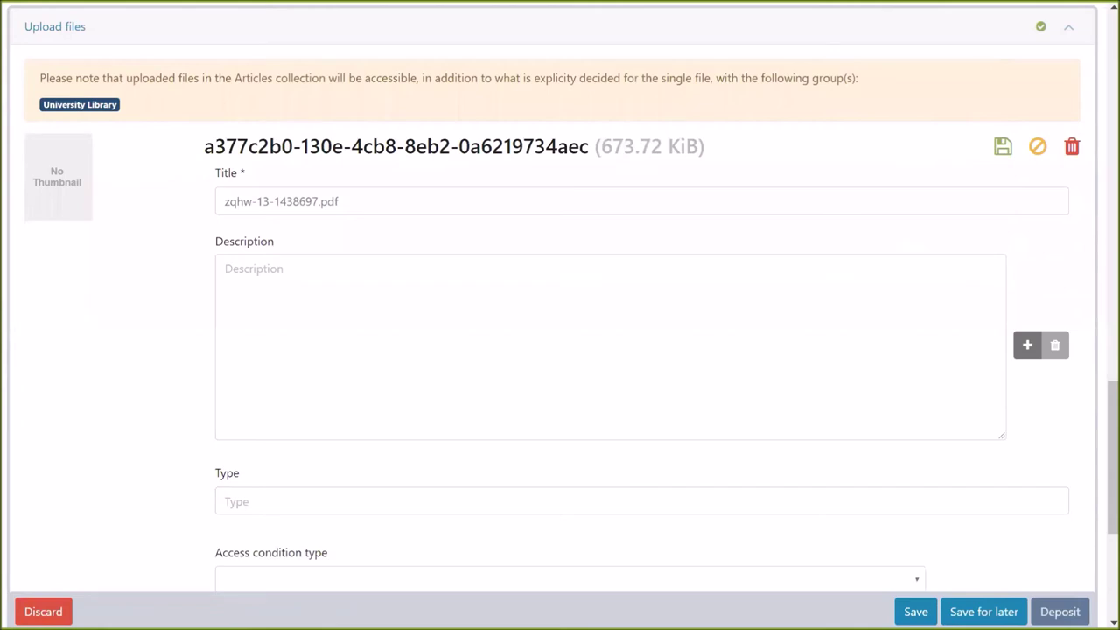
scroll(710, 403, down, 2)
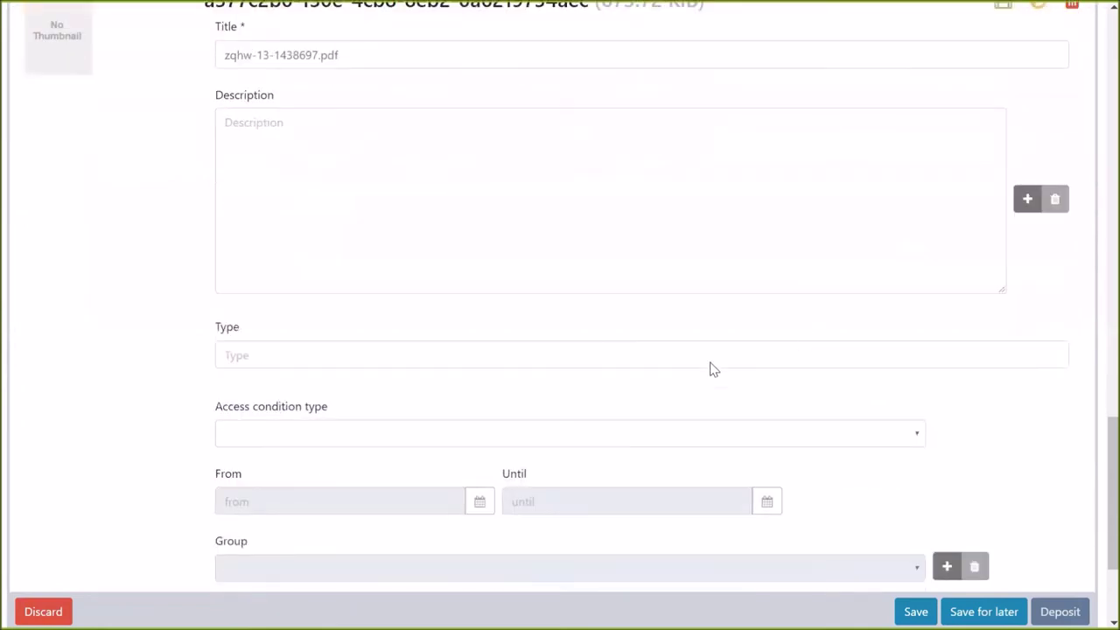
scroll(710, 368, down, 2)
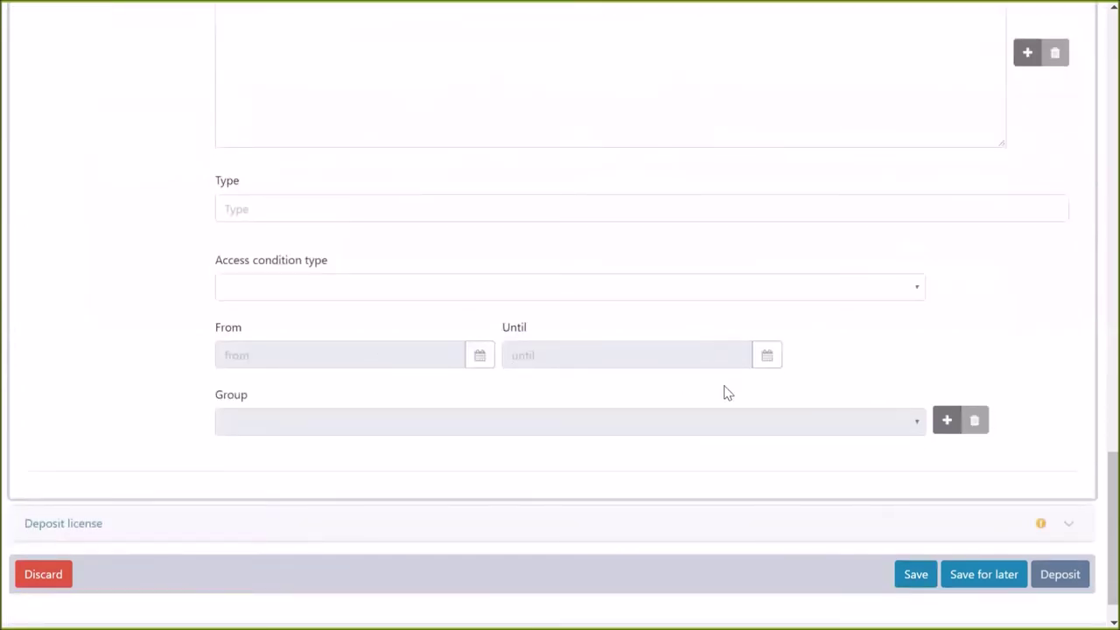
Set the file's access condition to embargo from 2021-03-31 for the Anonymous group
click(917, 291)
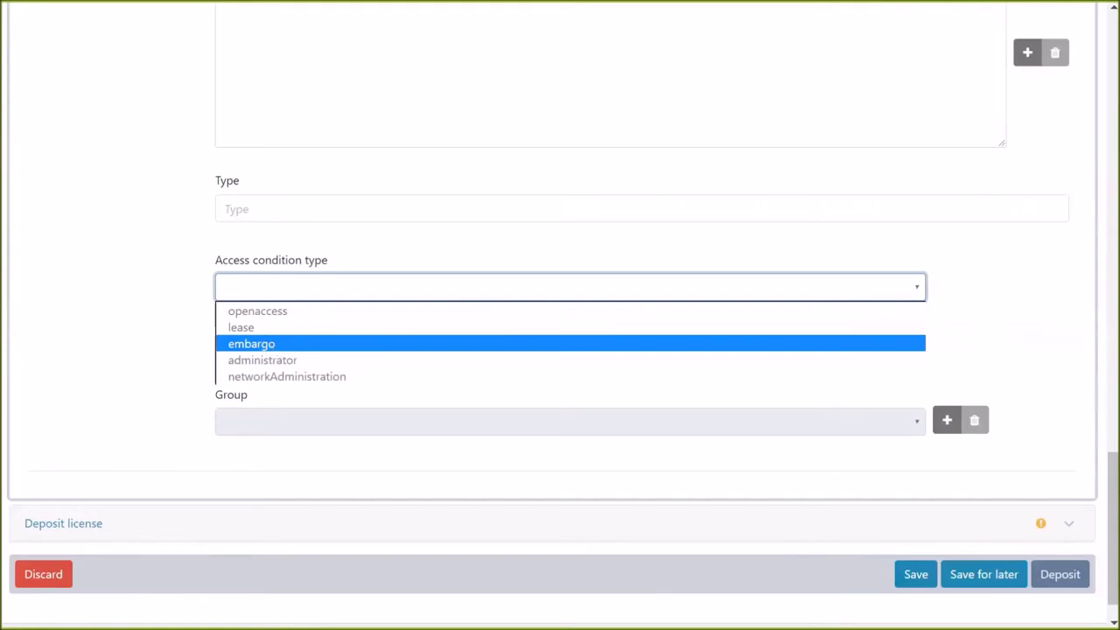
click(274, 348)
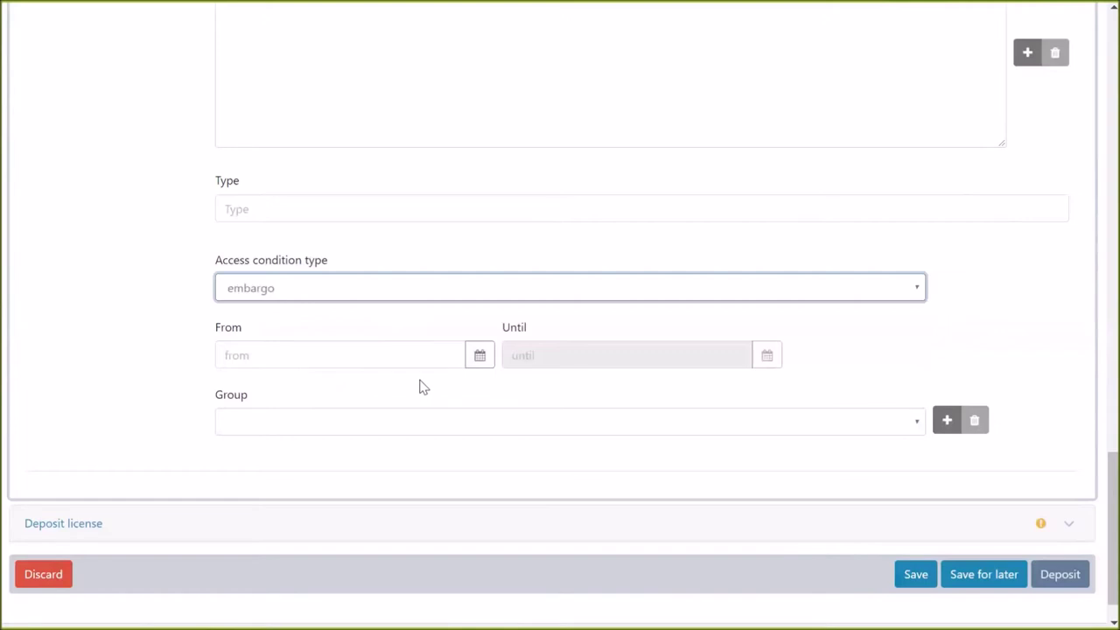
click(478, 358)
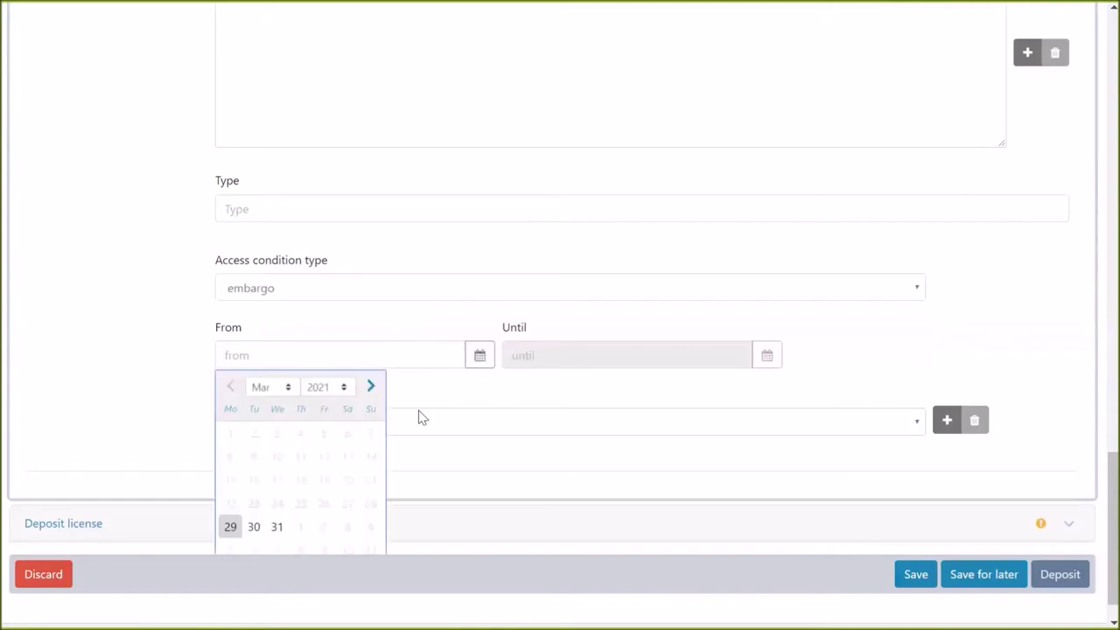
click(278, 528)
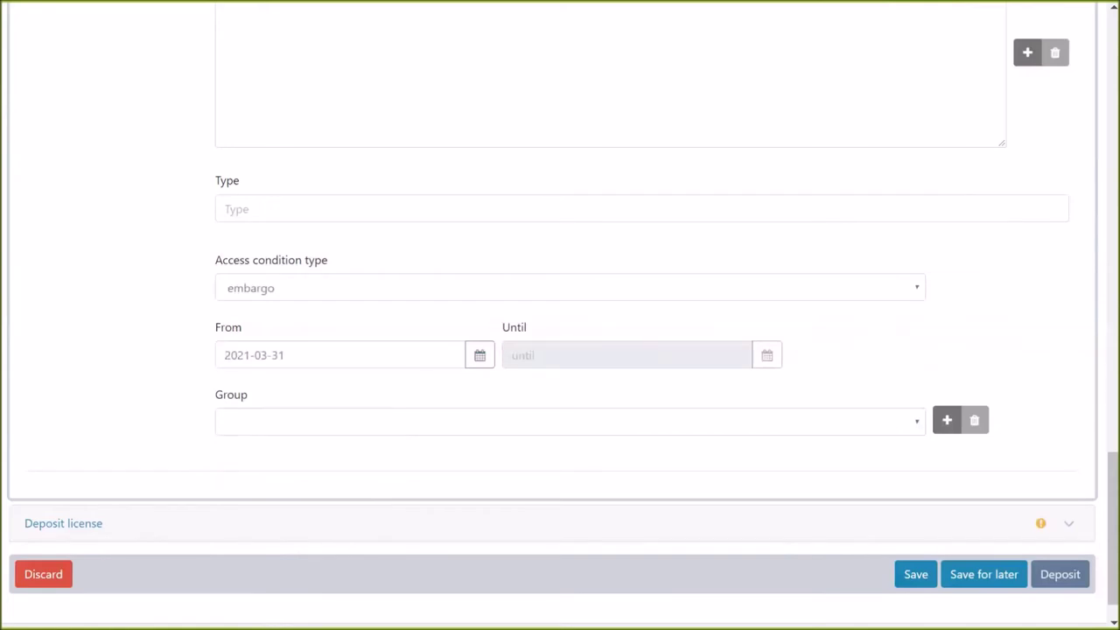
click(438, 428)
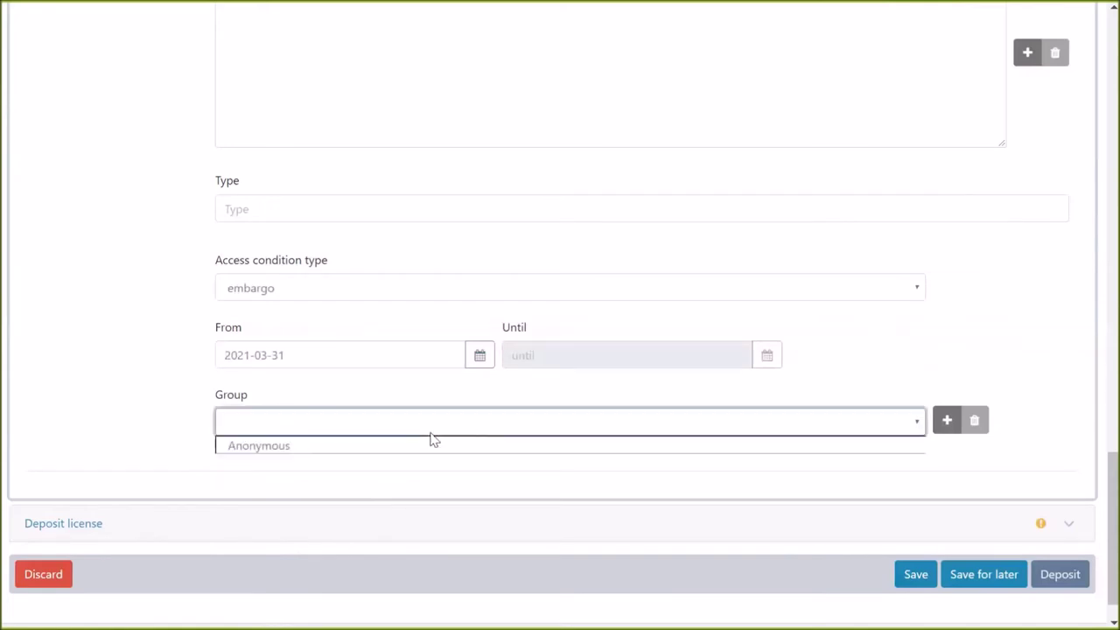
click(380, 452)
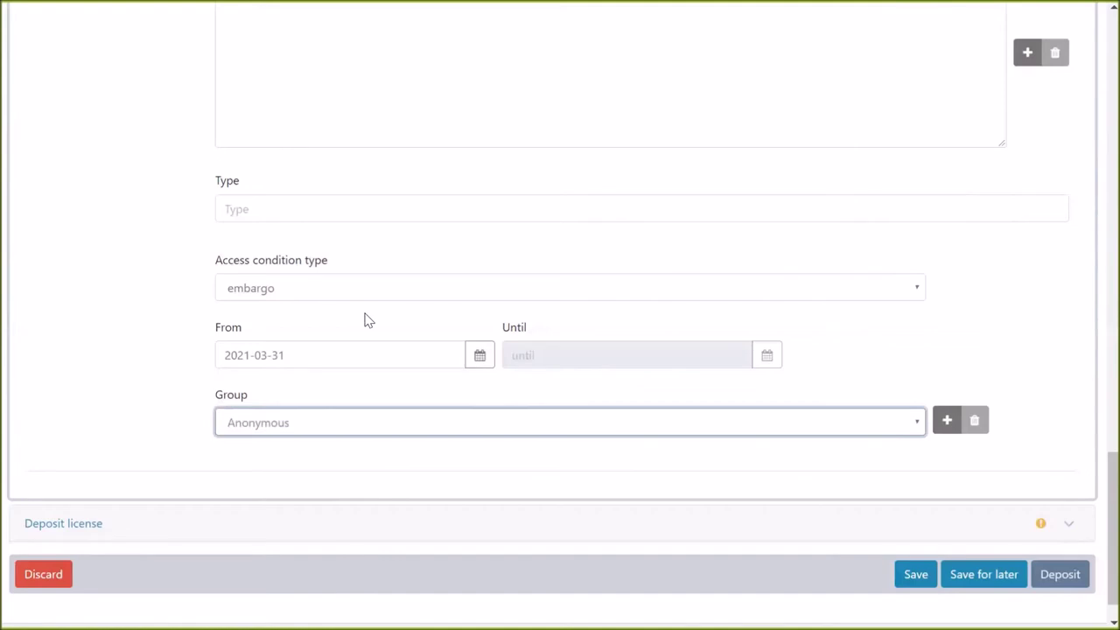
Save the submission and save the edited metadata of the uploaded file
click(914, 580)
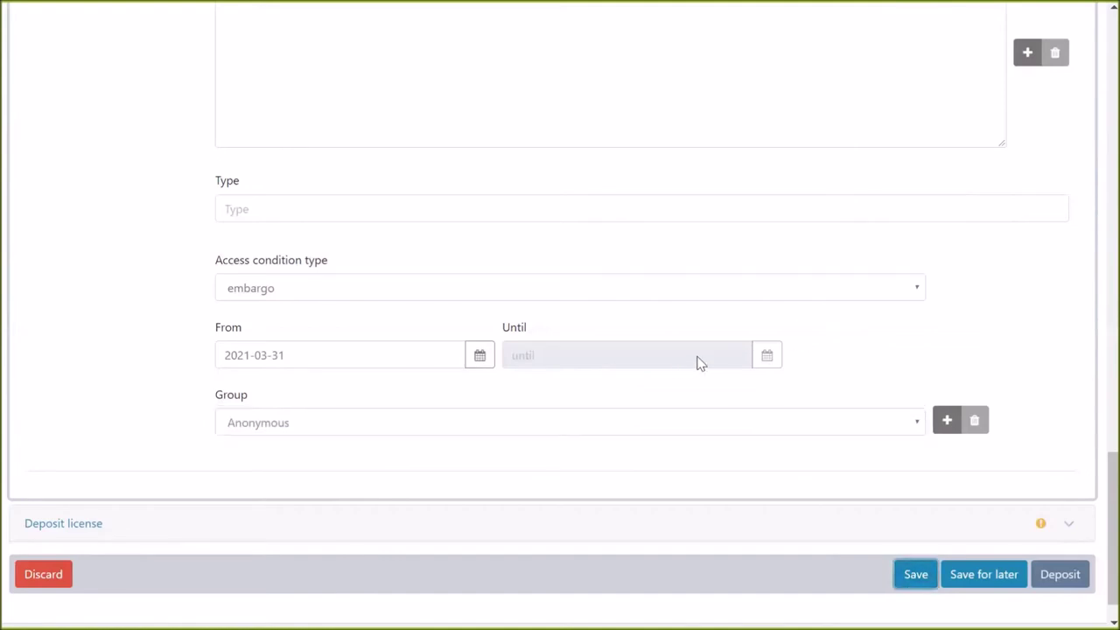
scroll(689, 366, up, 4)
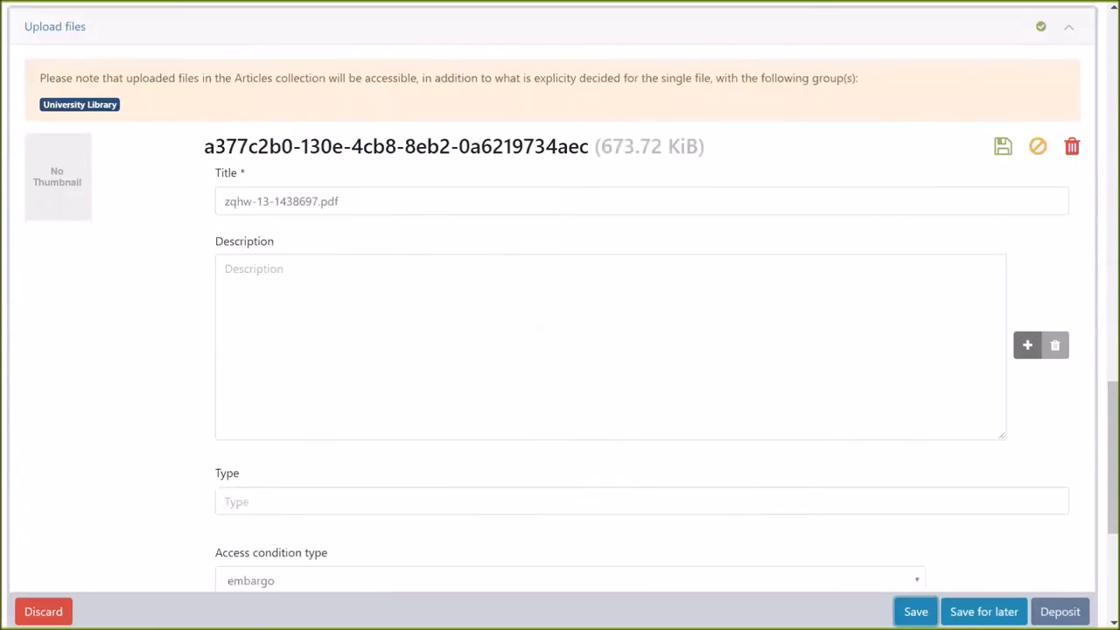
scroll(805, 380, down, 3)
scroll(805, 380, up, 4)
click(1002, 221)
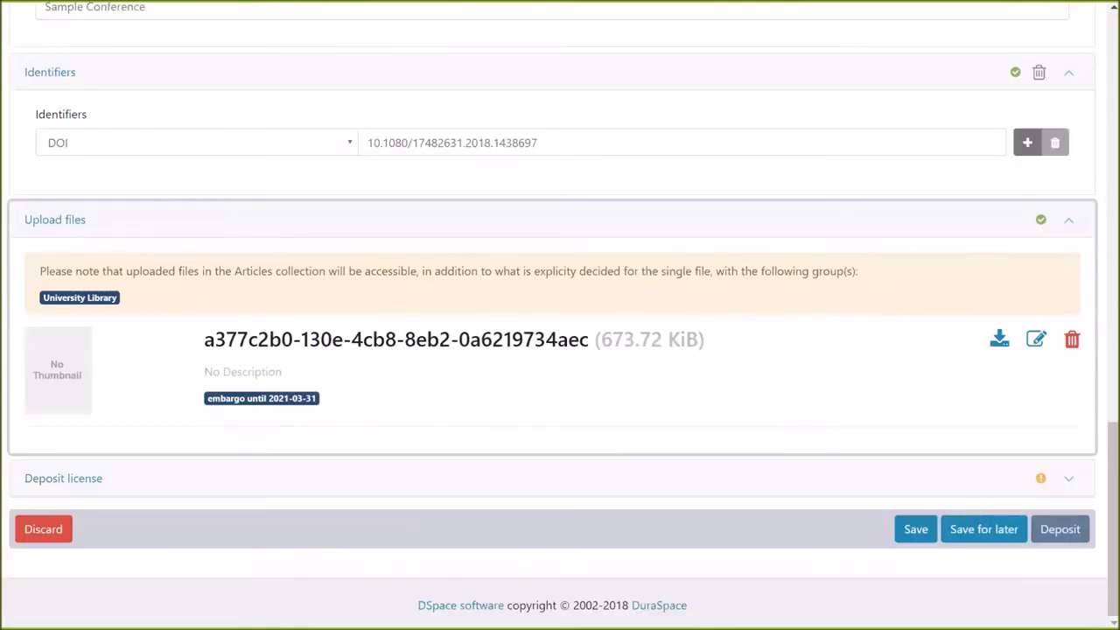
Highlight the group access note for the uploaded files, and change the submission's collection to Datasets
drag(41, 274, 125, 313)
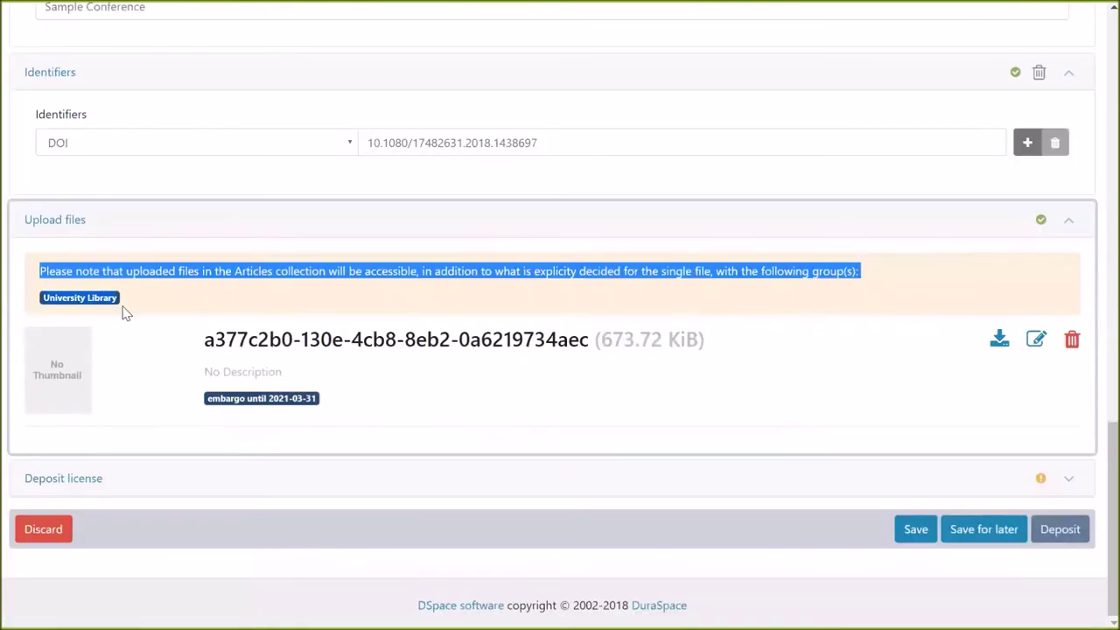
click(172, 307)
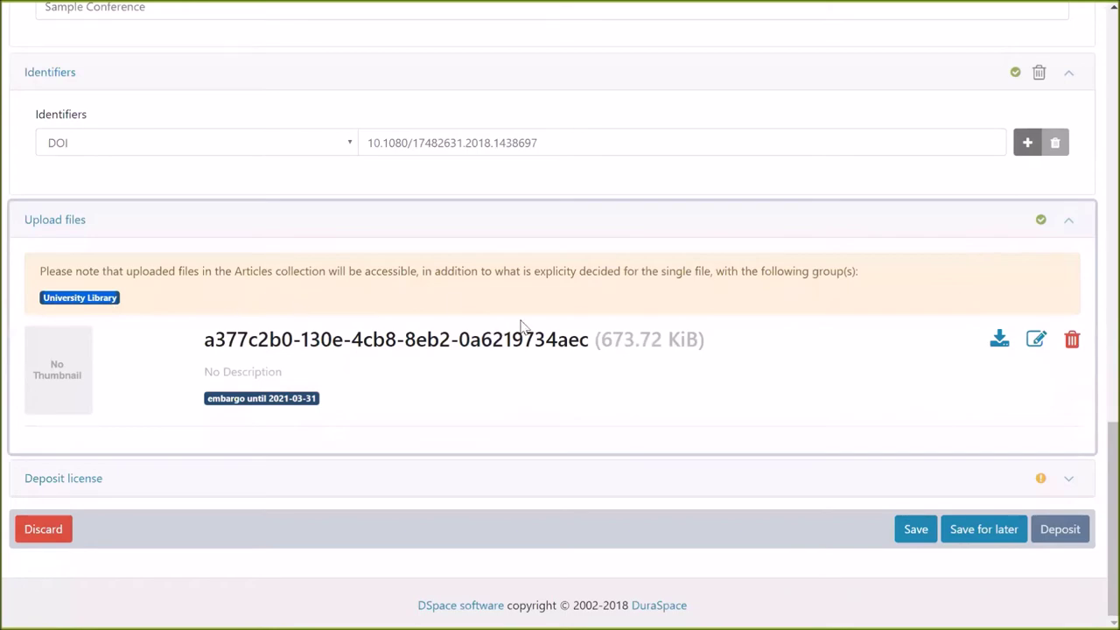
scroll(556, 329, up, 15)
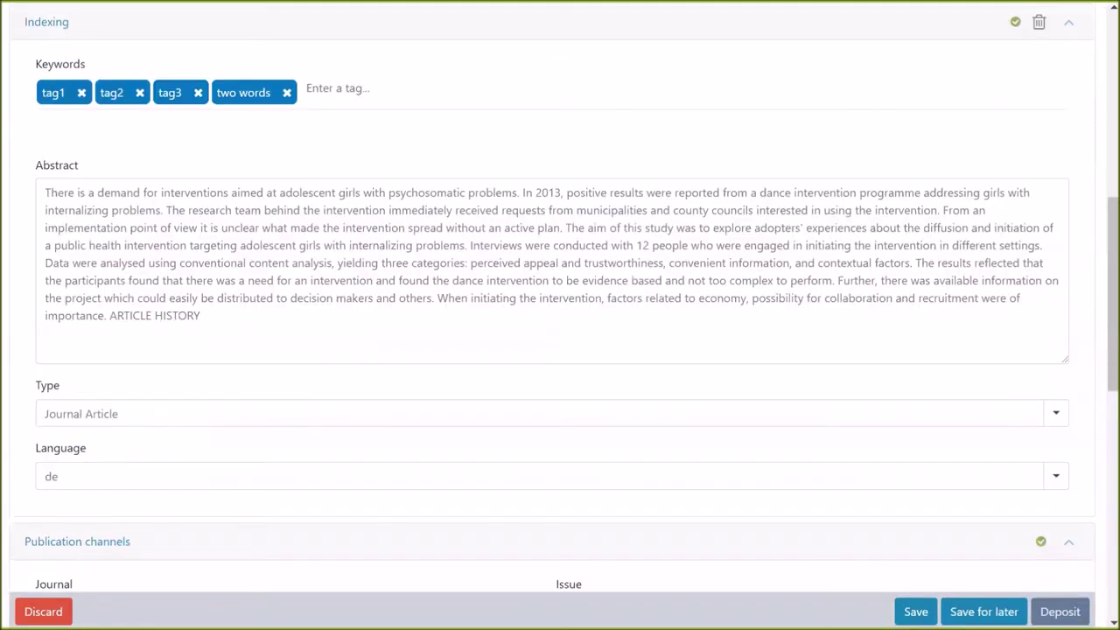
scroll(552, 337, up, 2)
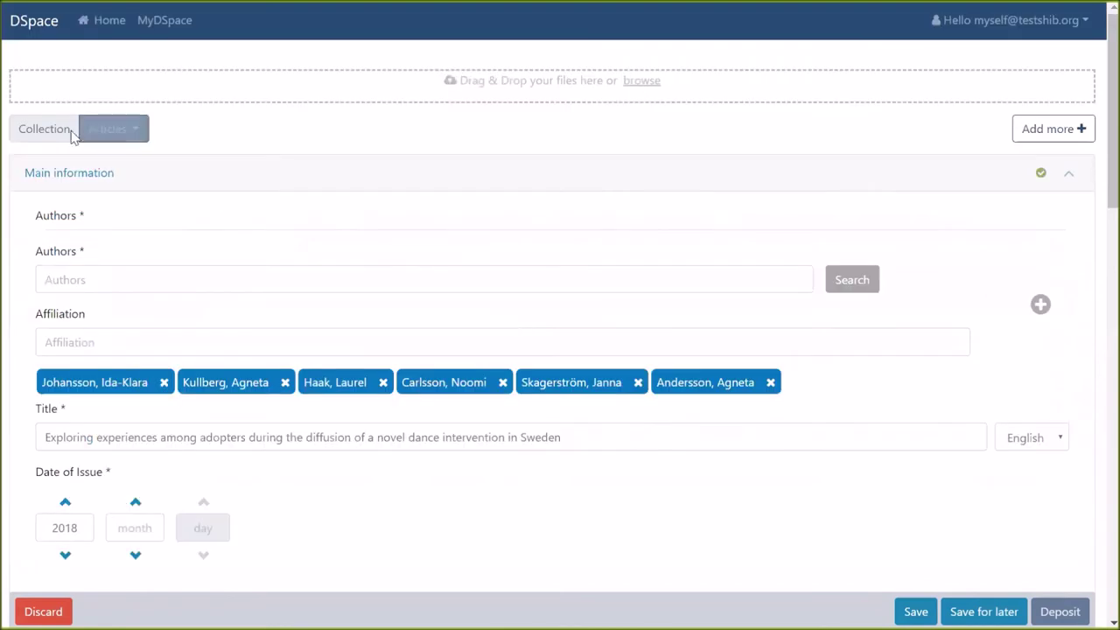
click(105, 131)
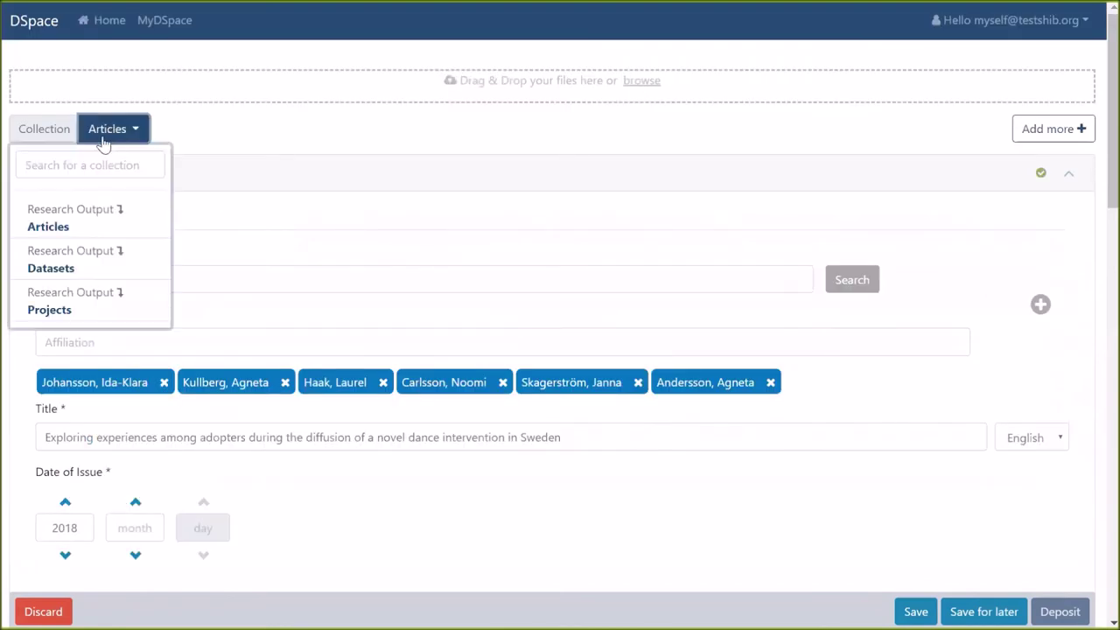
click(87, 265)
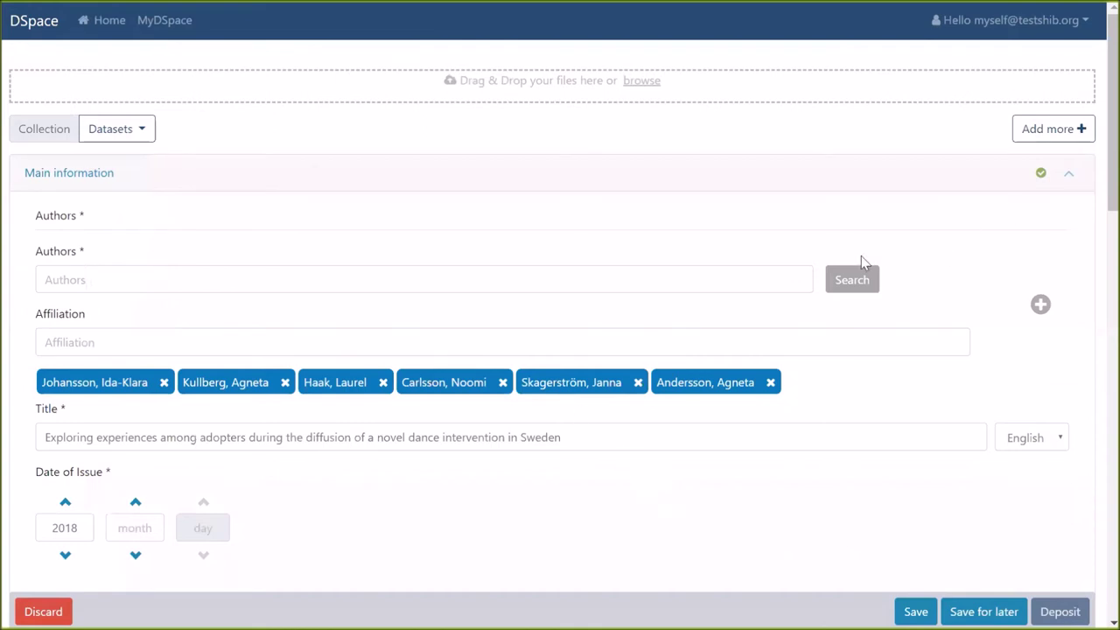
Examine the form sections for the Datasets collection, especially the group access note under Upload files and the deposit license
scroll(771, 310, down, 3)
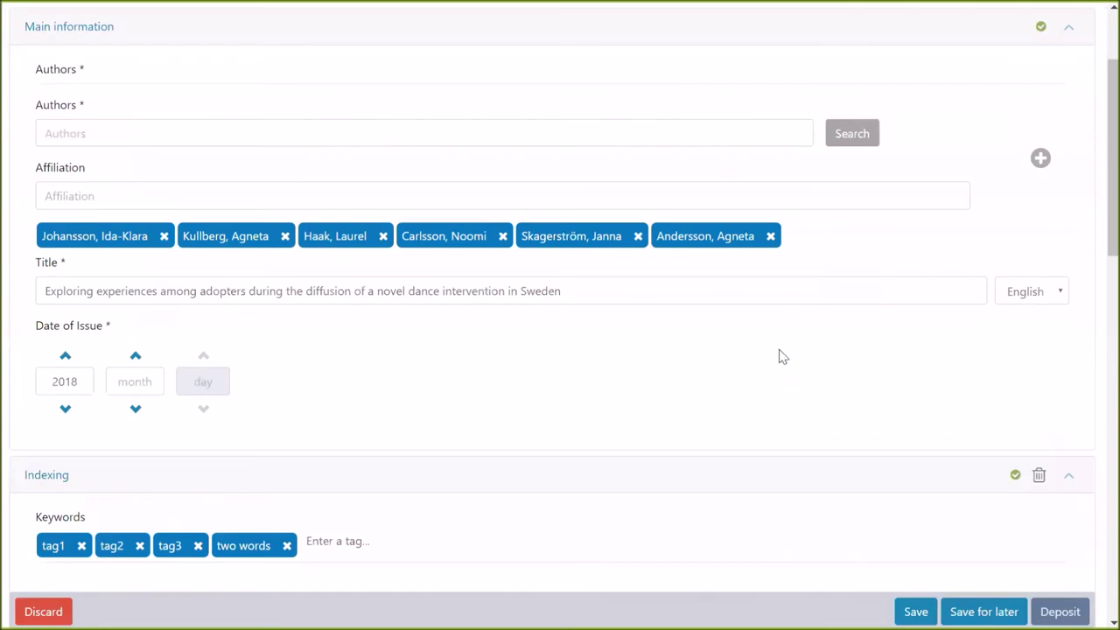
scroll(779, 355, down, 5)
scroll(775, 334, down, 10)
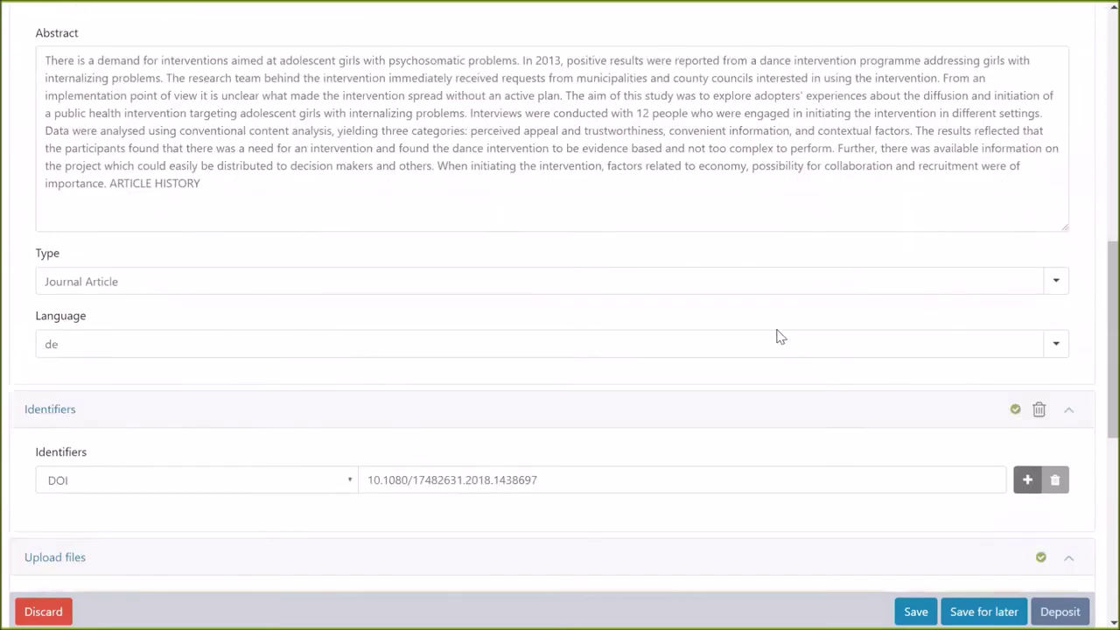
scroll(765, 332, down, 4)
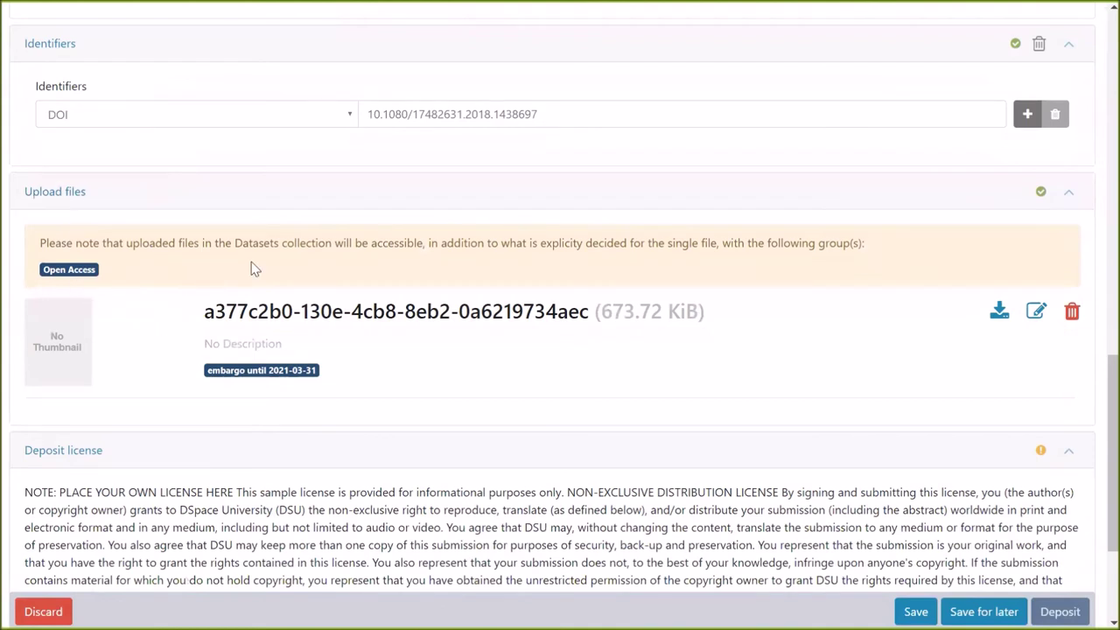
double_click(111, 275)
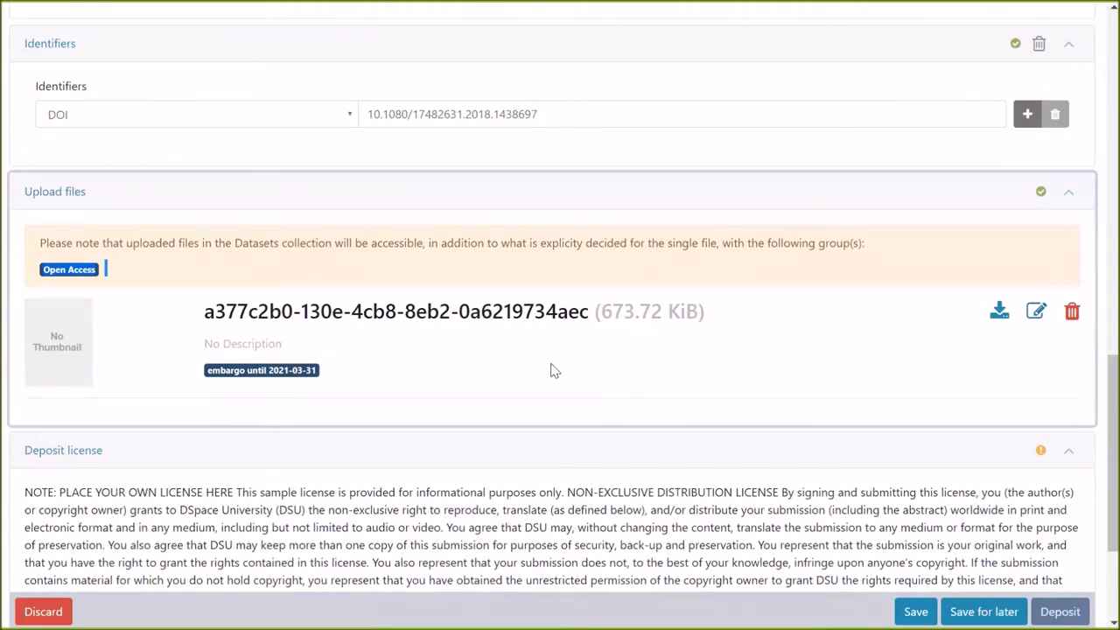
scroll(639, 342, down, 1)
scroll(640, 342, down, 4)
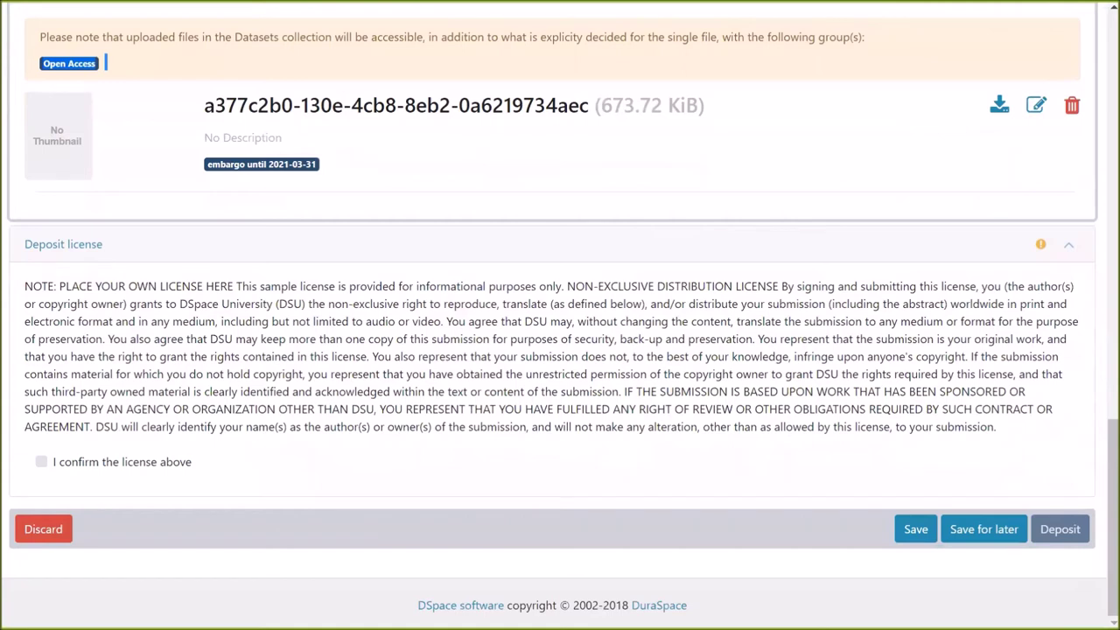
scroll(158, 179, up, 1)
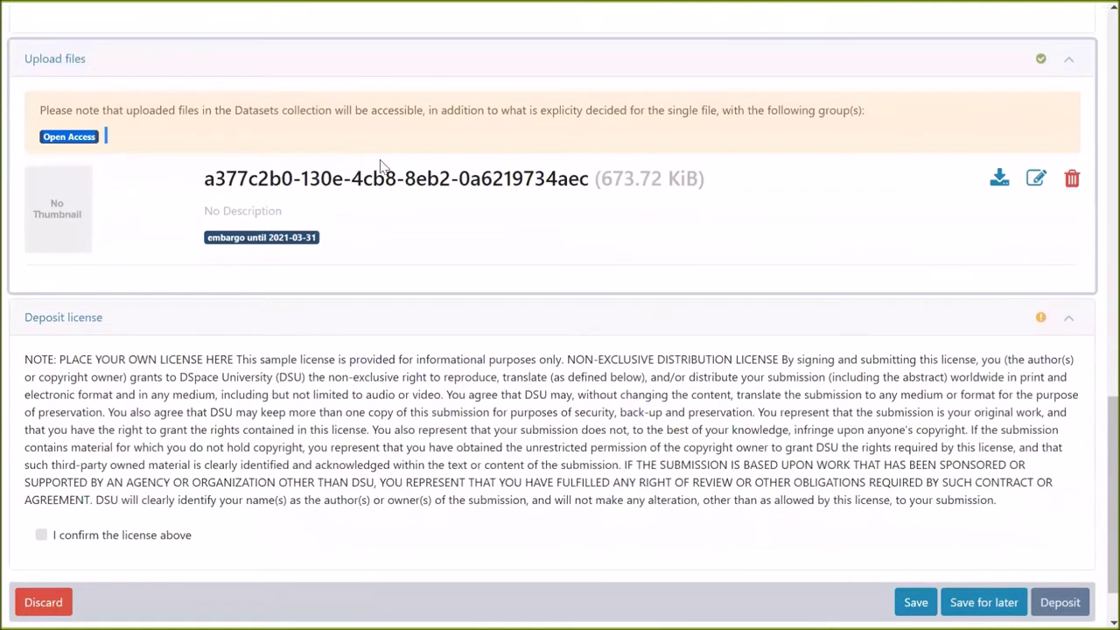
click(144, 151)
Open the uploaded file's metadata, review its access condition fields, and cancel the editing
click(1036, 179)
scroll(272, 438, down, 2)
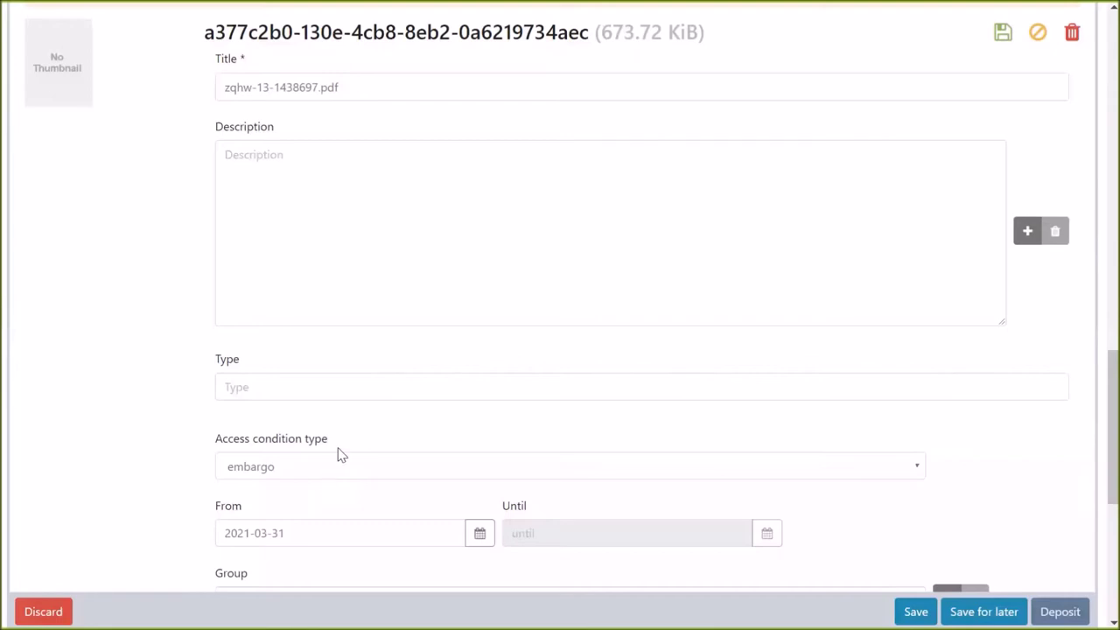
scroll(529, 442, up, 1)
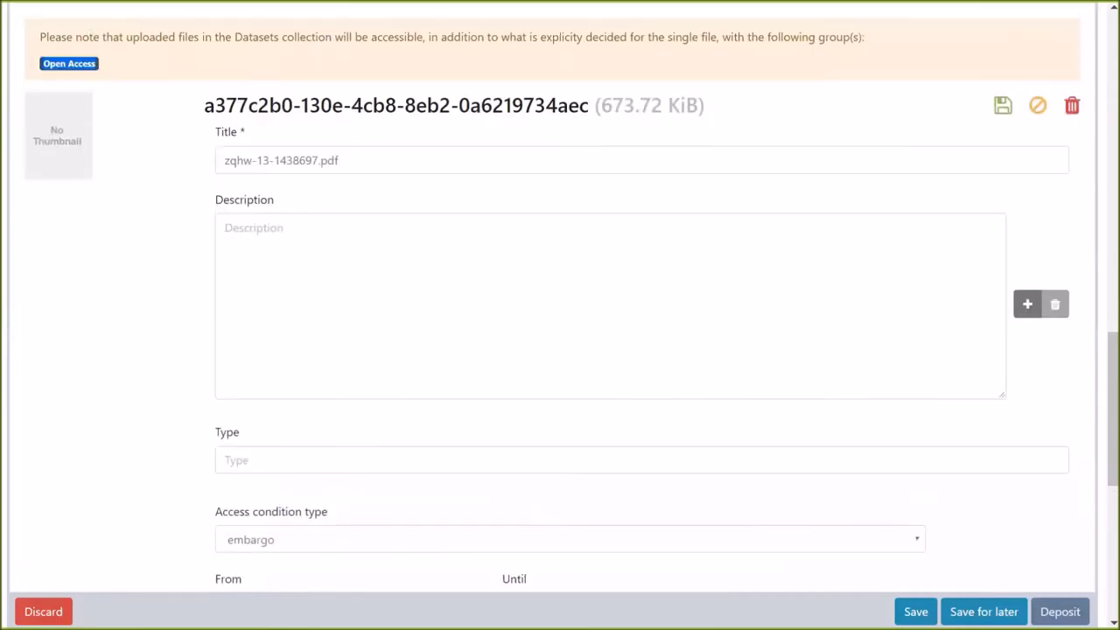
scroll(606, 380, down, 2)
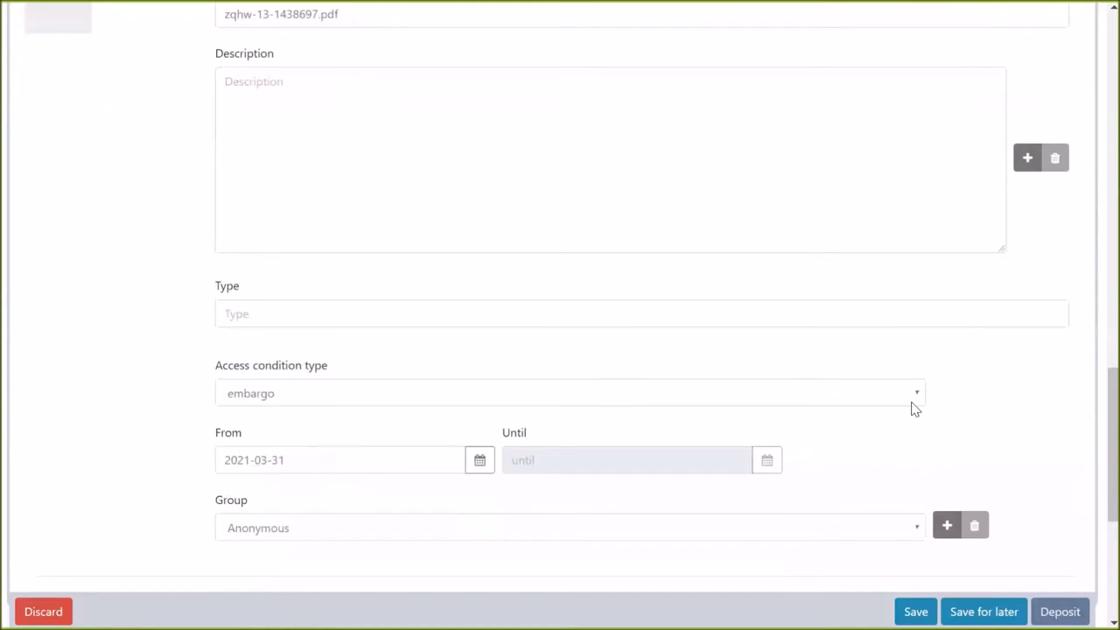
drag(215, 368, 347, 489)
click(743, 363)
scroll(743, 363, up, 3)
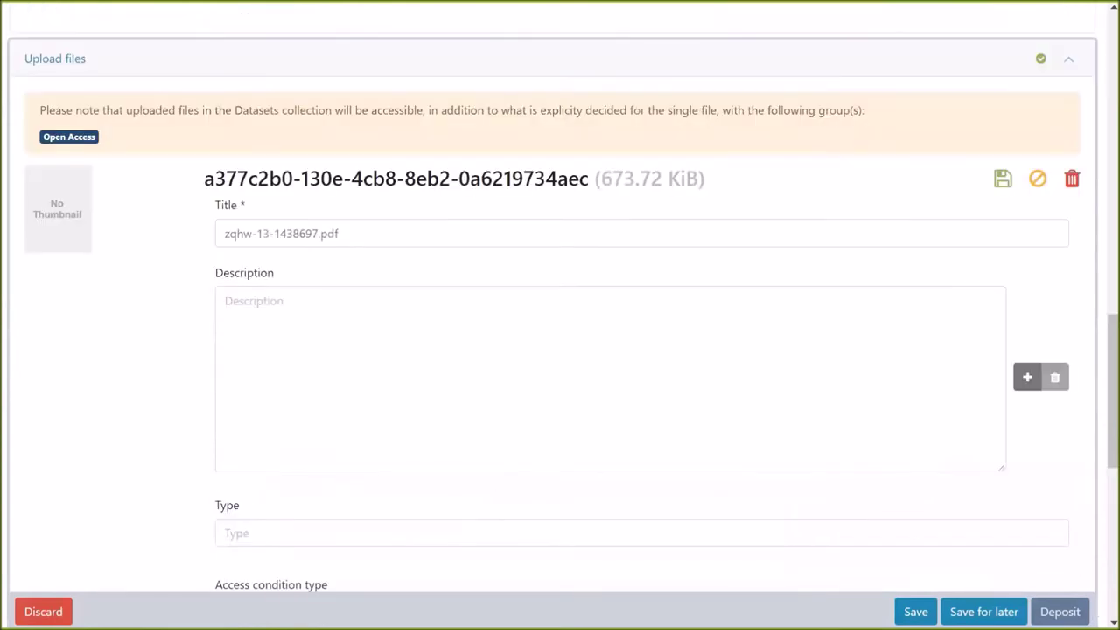
scroll(686, 358, up, 2)
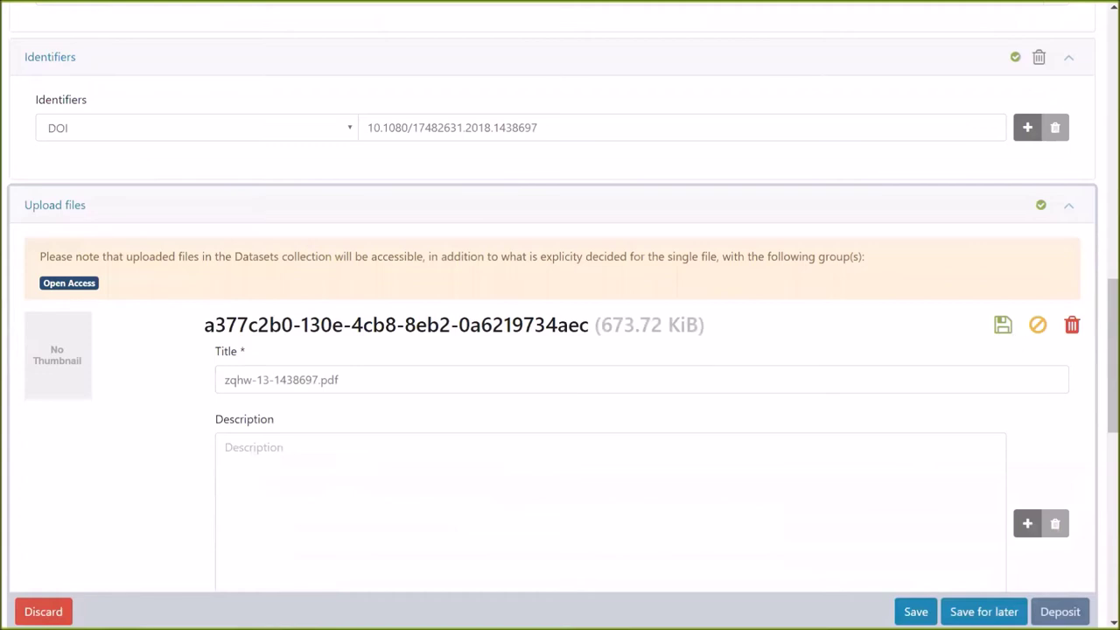
click(1037, 327)
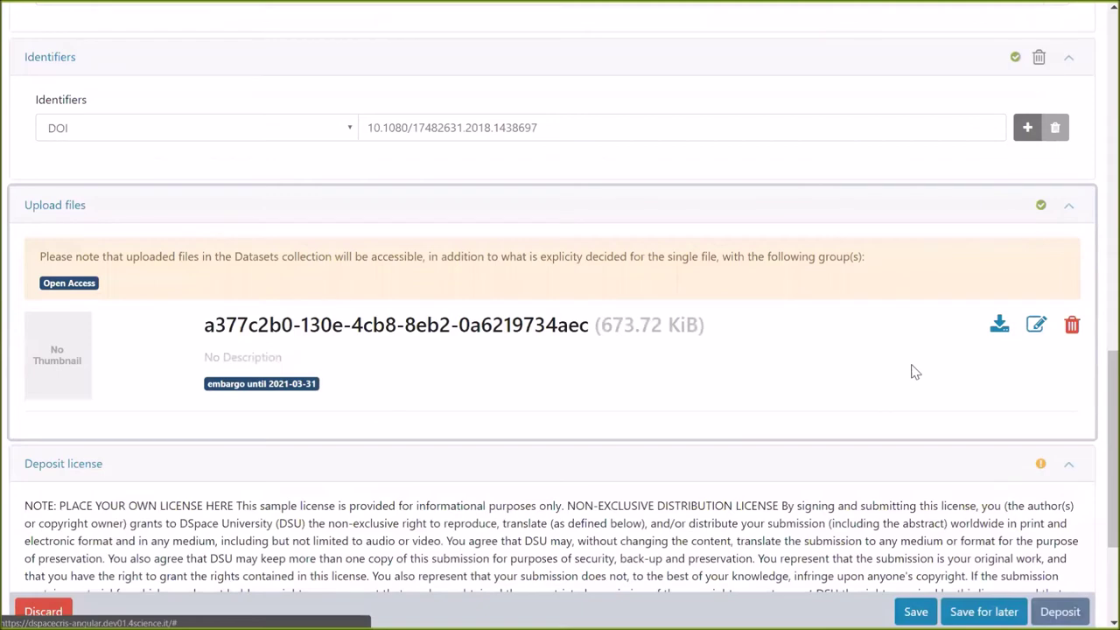
Review the deposit license text and confirm the license
scroll(912, 370, down, 5)
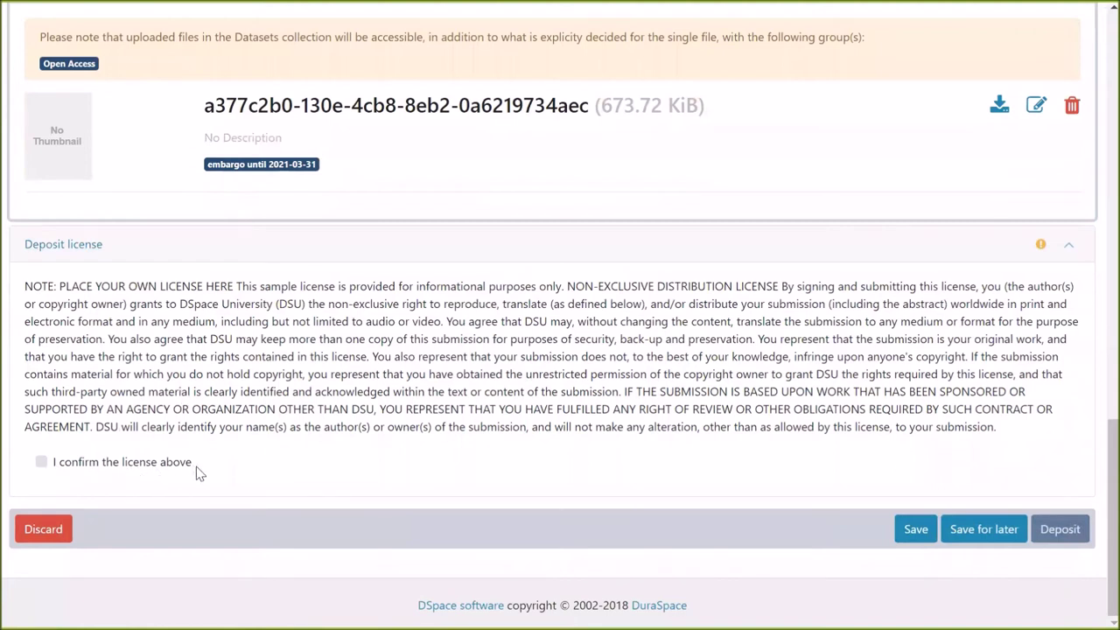
drag(24, 289, 1032, 425)
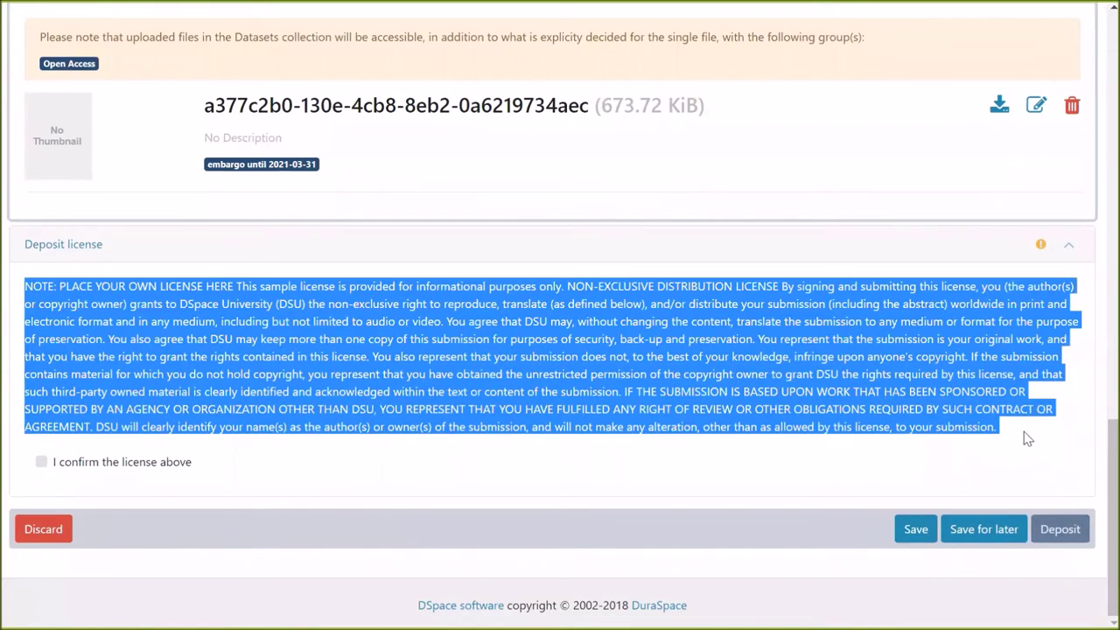
click(491, 470)
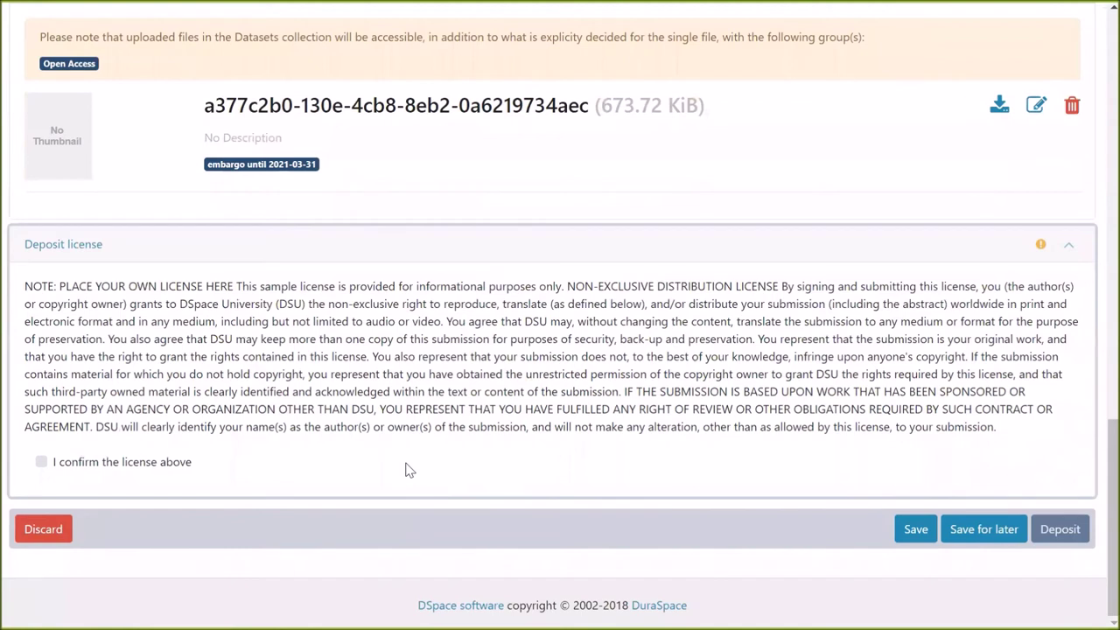
click(41, 462)
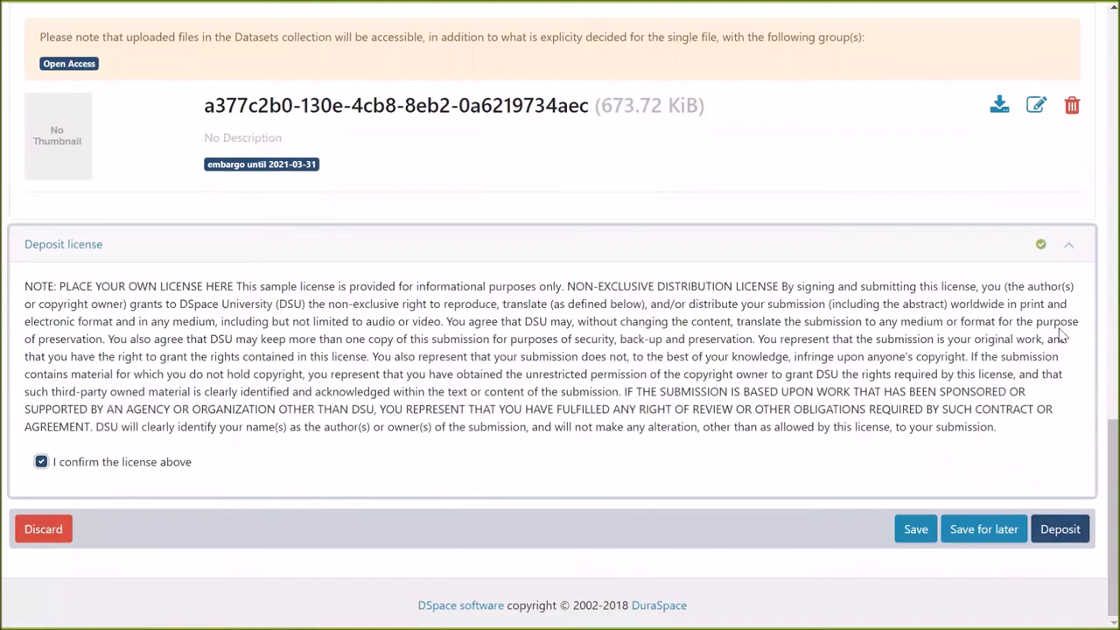
Collapse all the form sections, from Deposit license and Upload files up to Main information
scroll(1063, 334, up, 3)
click(1068, 211)
click(1069, 251)
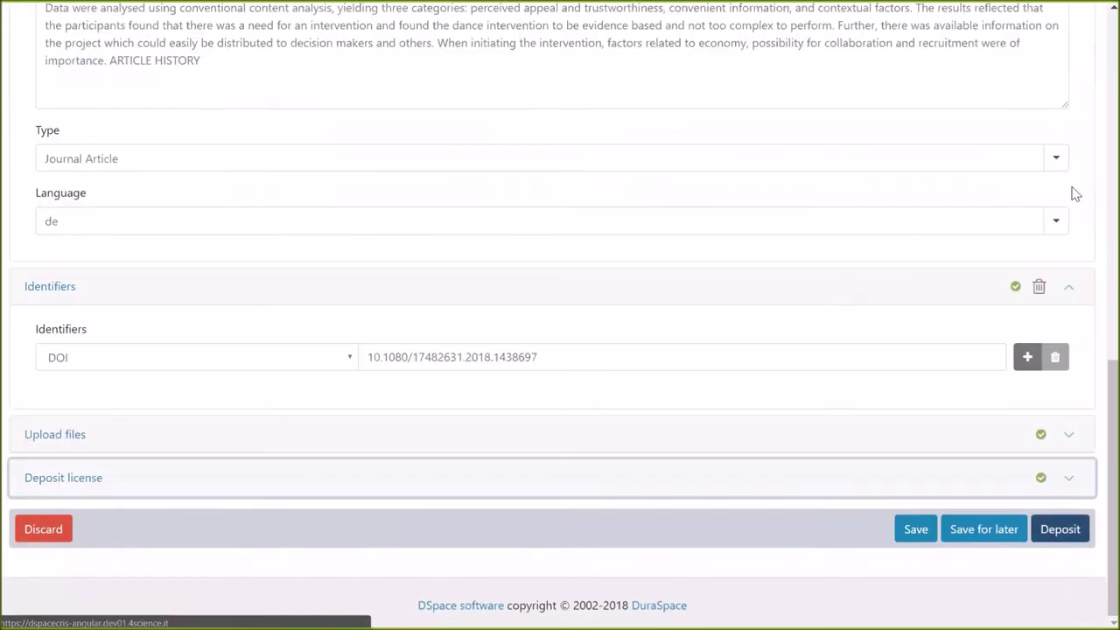
click(1070, 289)
scroll(1077, 302, up, 3)
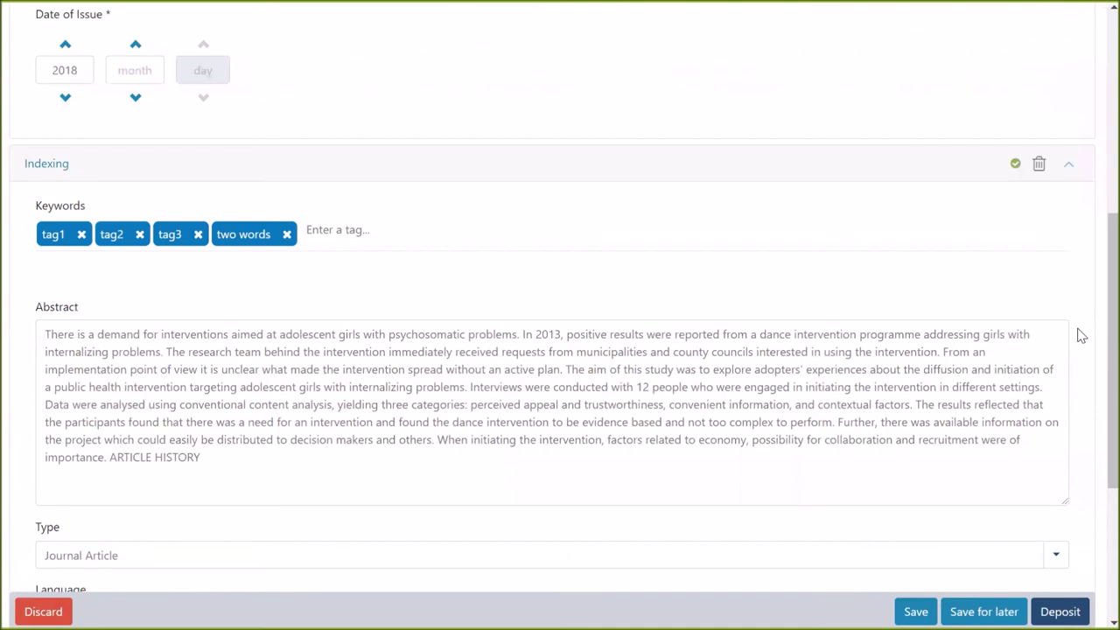
scroll(1082, 336, up, 3)
click(1071, 382)
scroll(1075, 355, up, 3)
click(1069, 154)
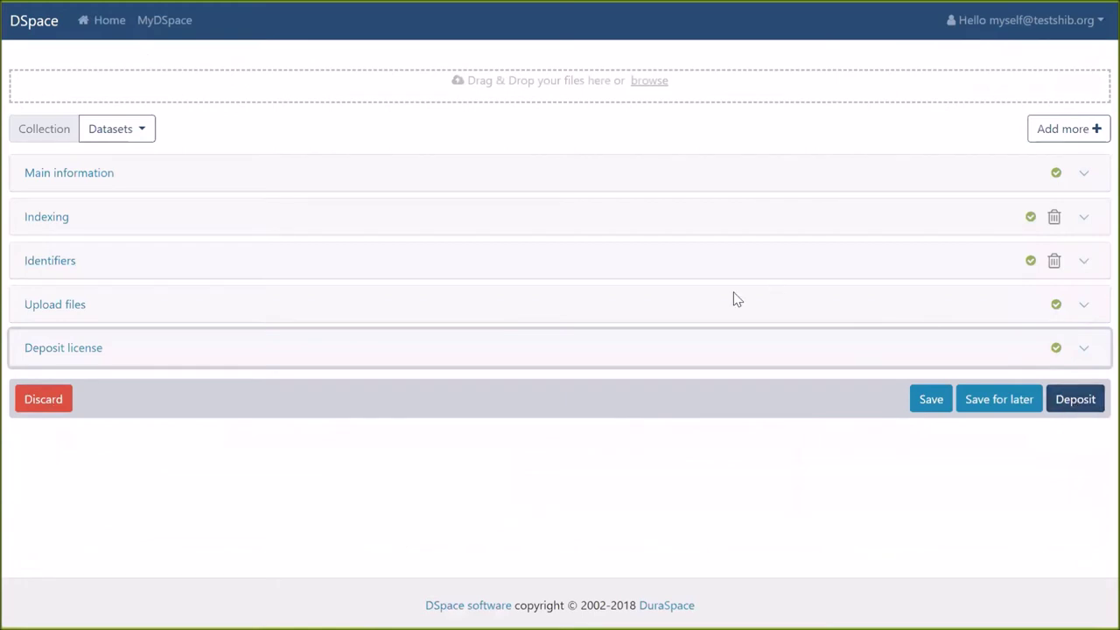
Add the optional Acknowledgements section to the submission form
click(1068, 129)
click(1059, 138)
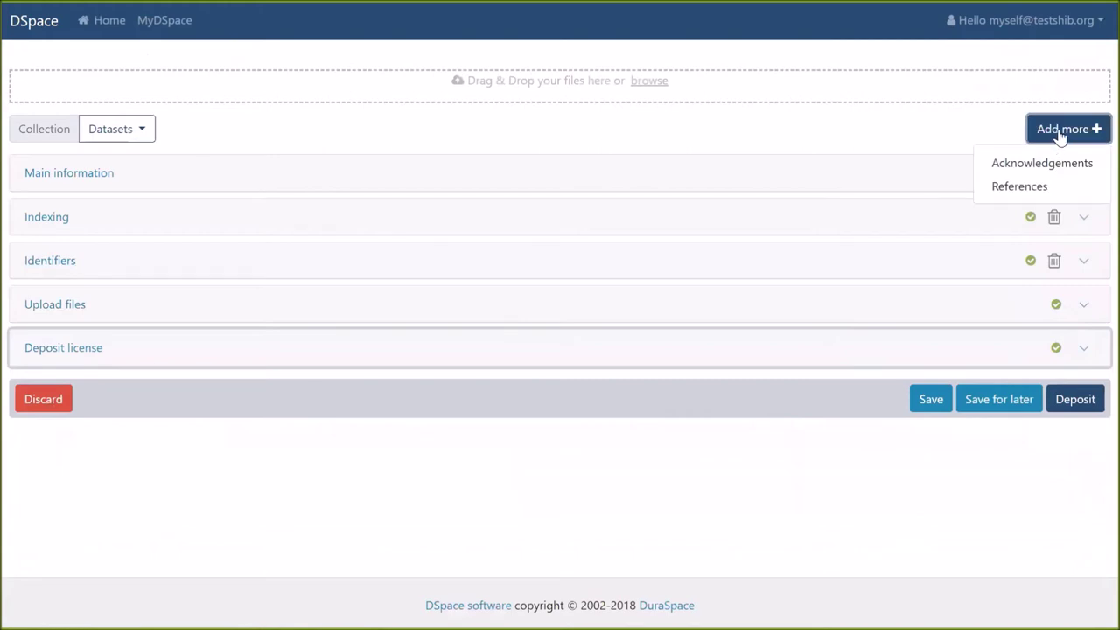
click(1019, 168)
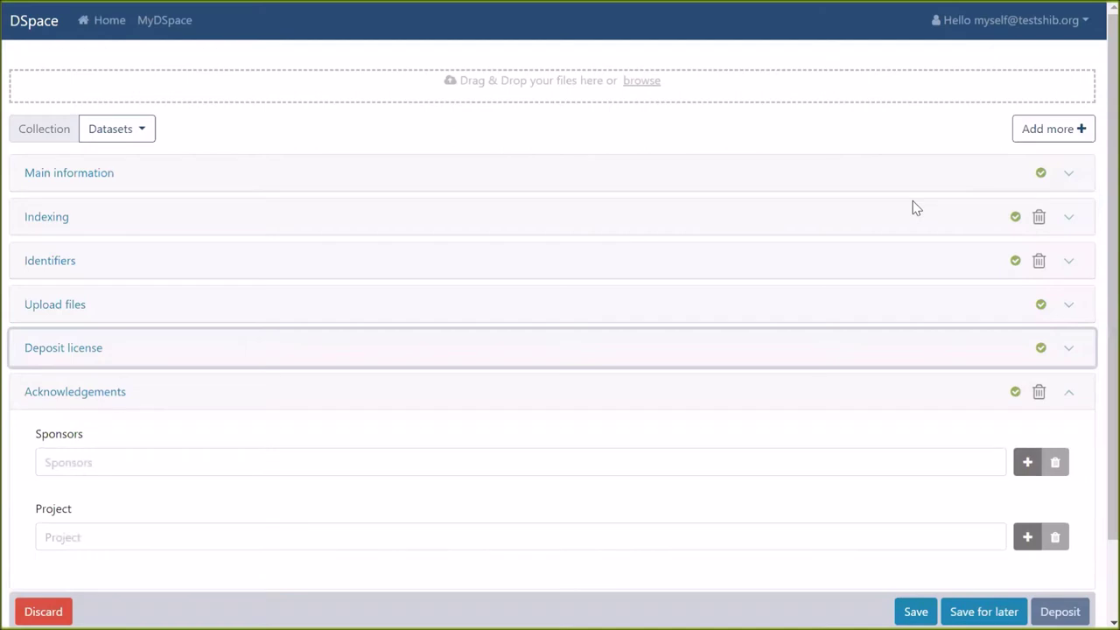
Enter "sample project" as the Project in the Acknowledgements section and save the submission for later
scroll(475, 310, down, 1)
click(520, 464)
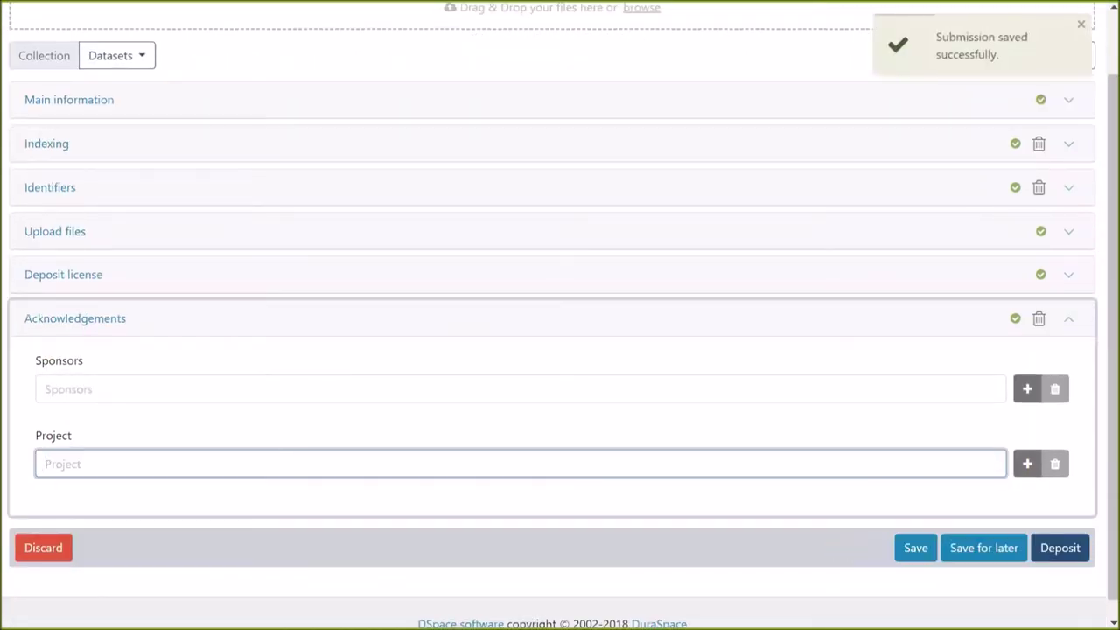
text(samp)
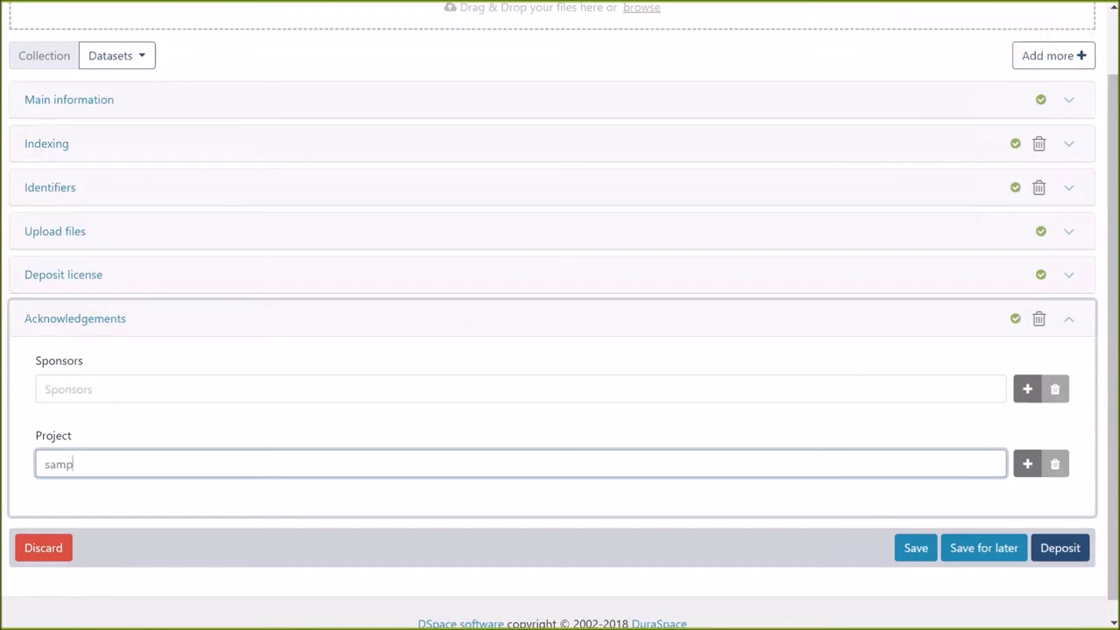
text(le proj)
text(ect)
click(982, 551)
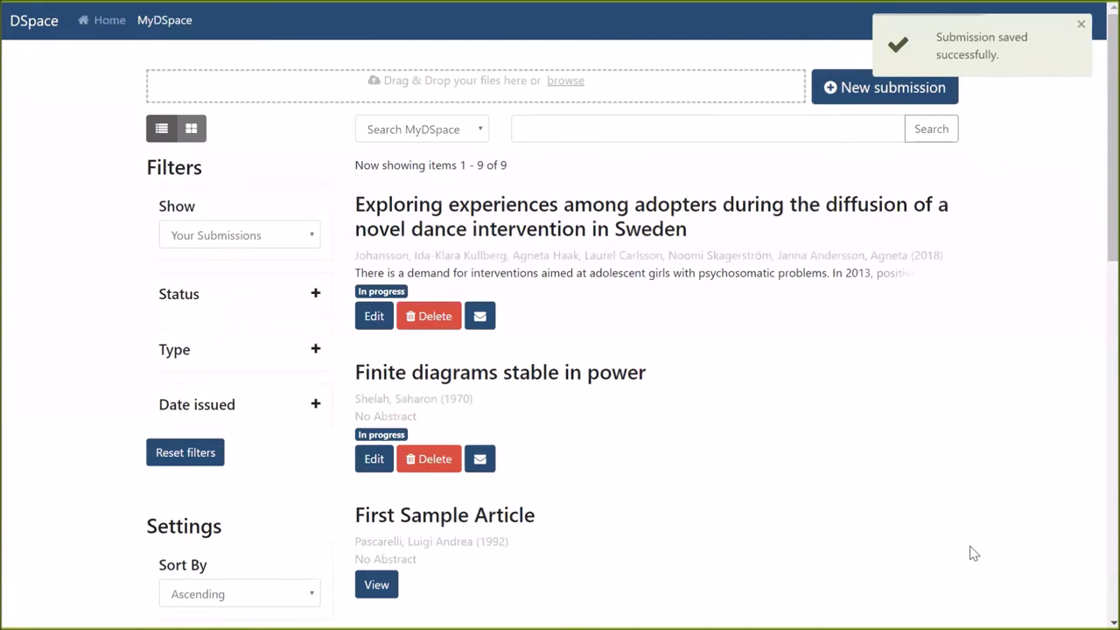
Request deletion of the dance intervention submission, cancel it, and reopen that submission for editing
click(437, 325)
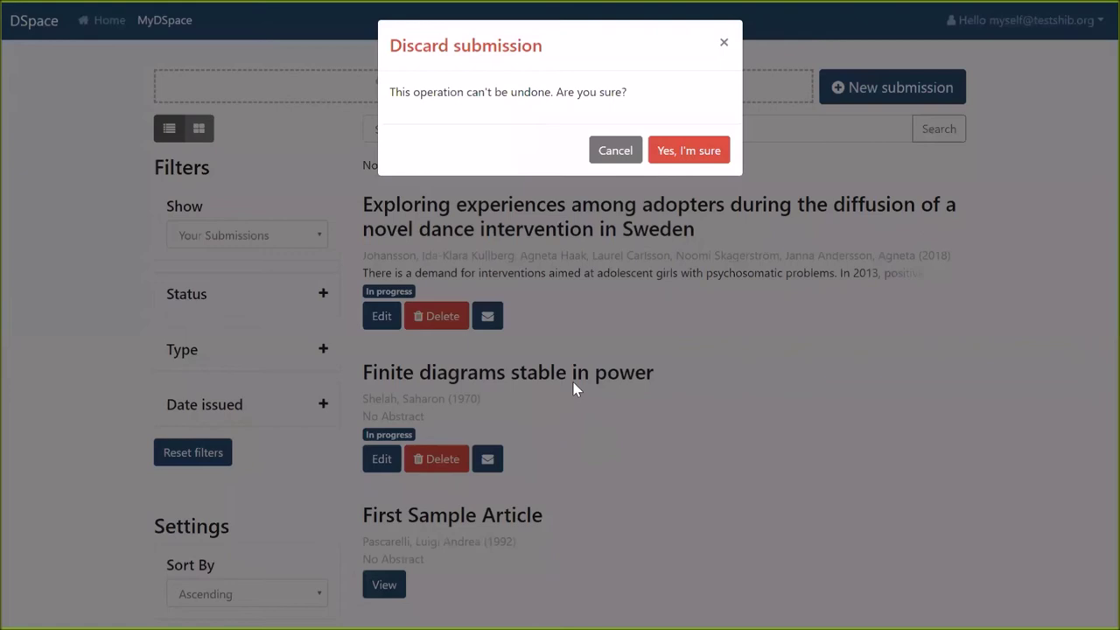
click(604, 154)
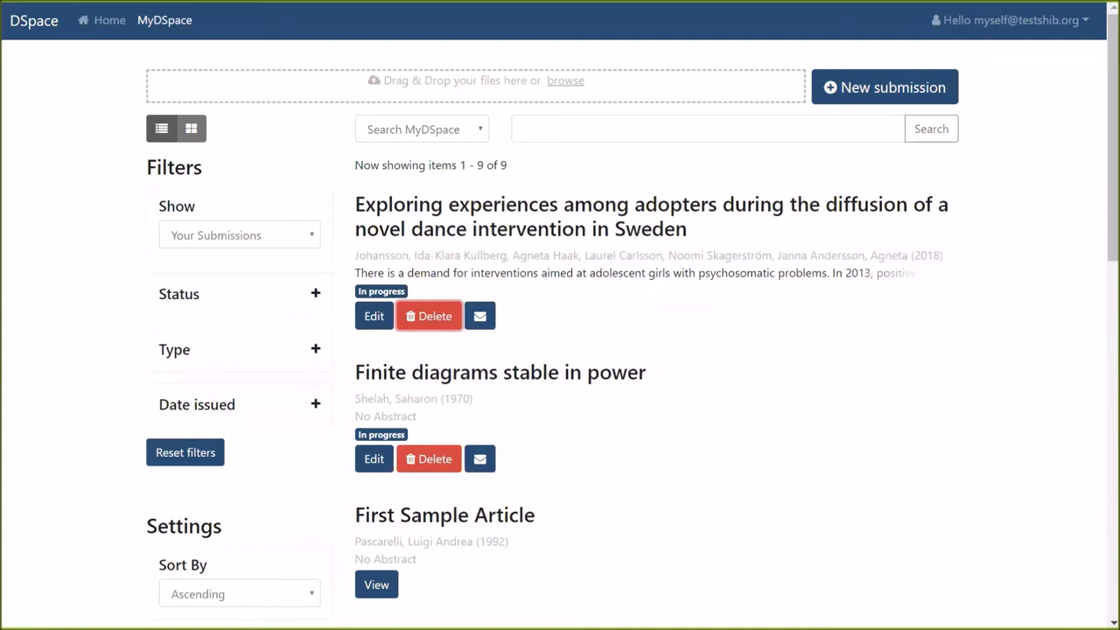
click(376, 317)
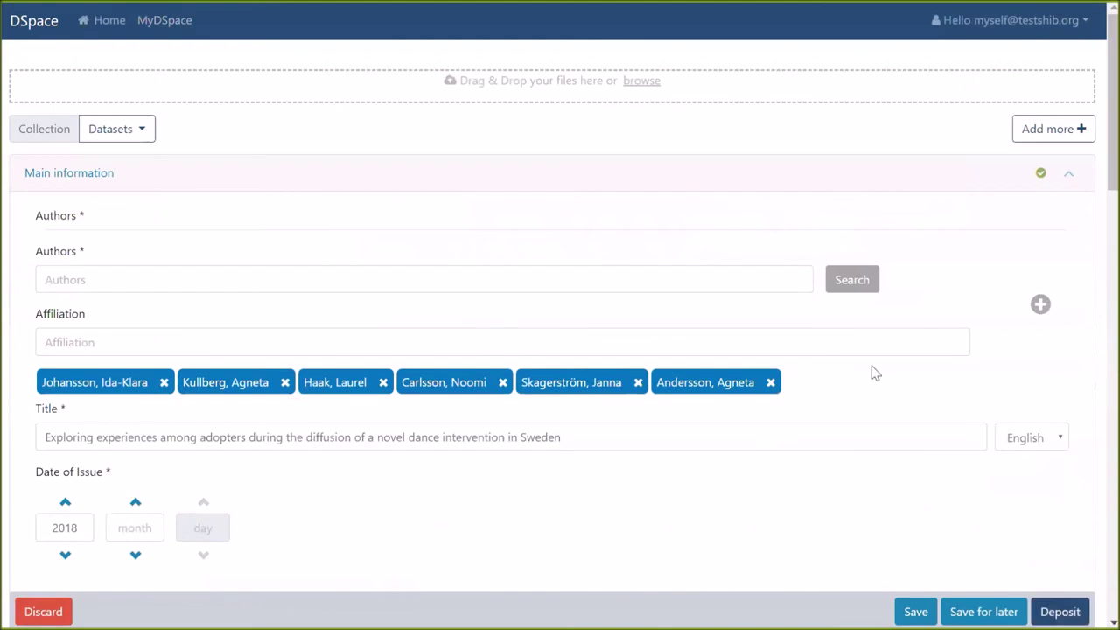
Open the third author's entry, review the remaining form sections, and deposit the dance intervention submission
click(333, 387)
scroll(570, 400, down, 5)
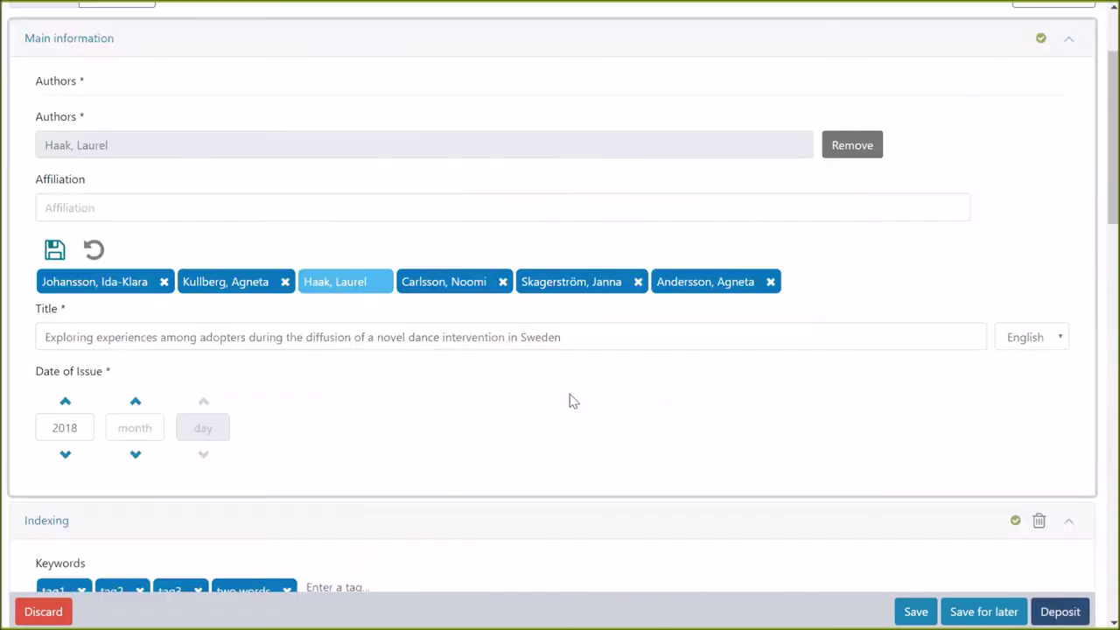
scroll(564, 267, down, 3)
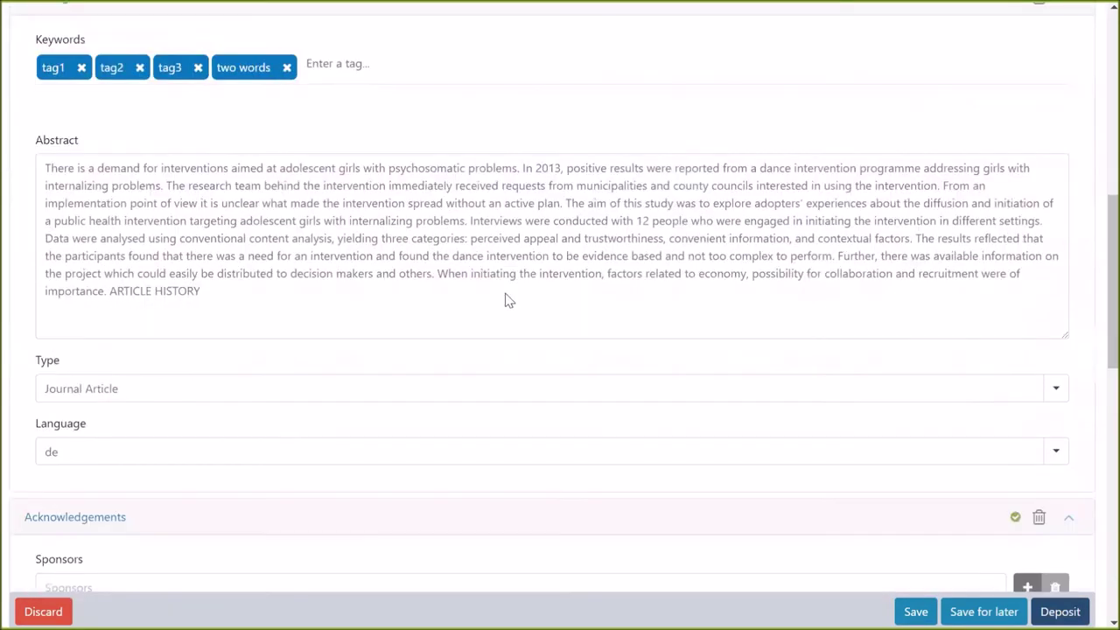
scroll(506, 300, down, 8)
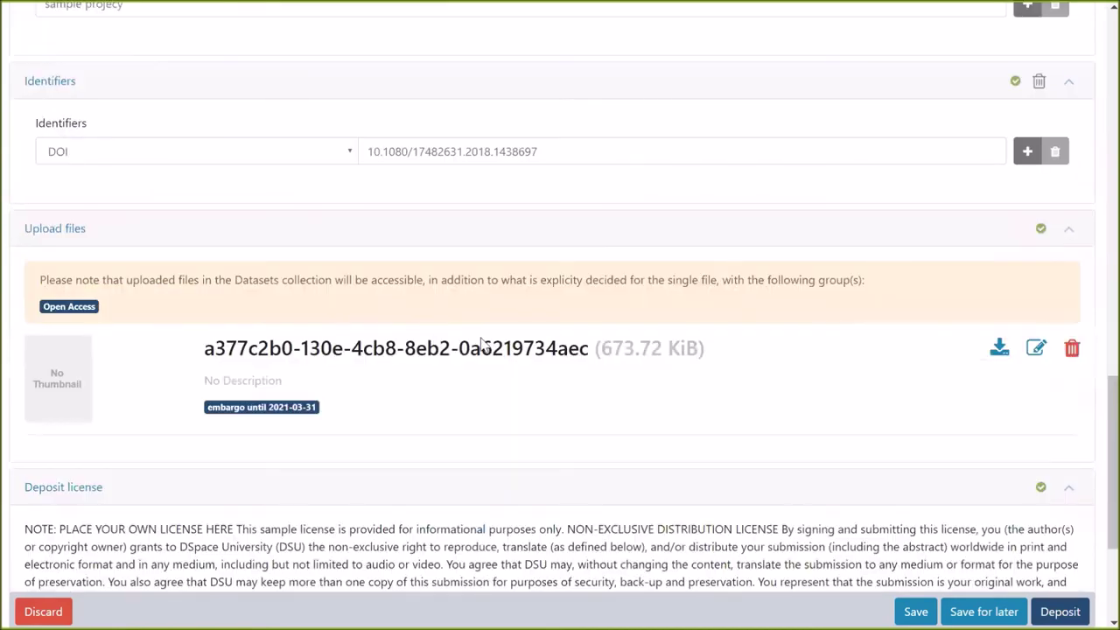
scroll(481, 343, down, 3)
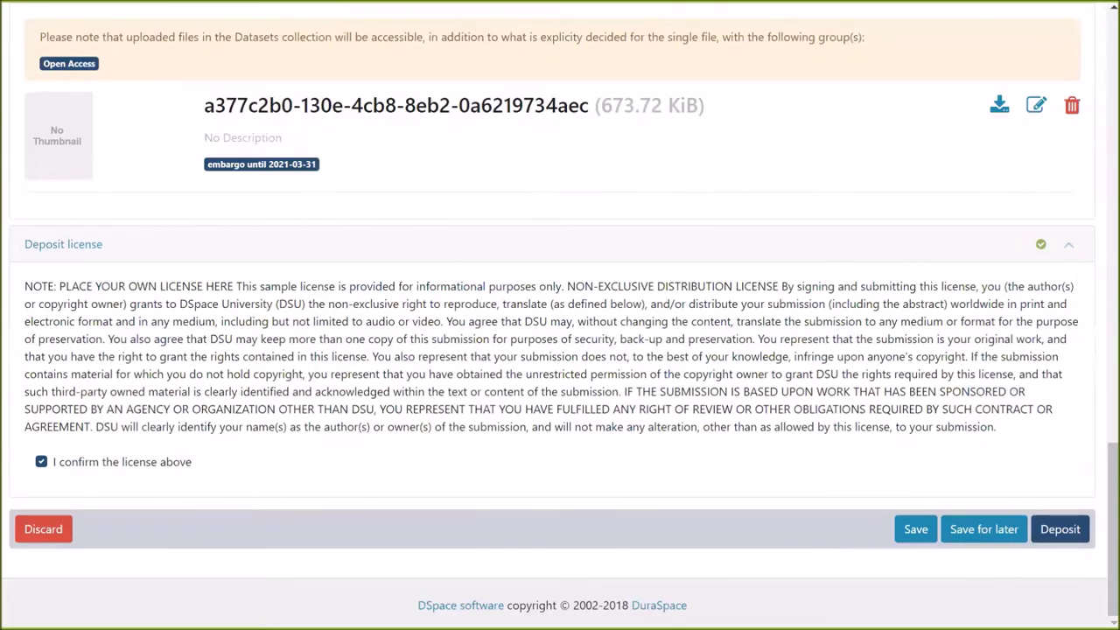
click(1062, 531)
click(1063, 531)
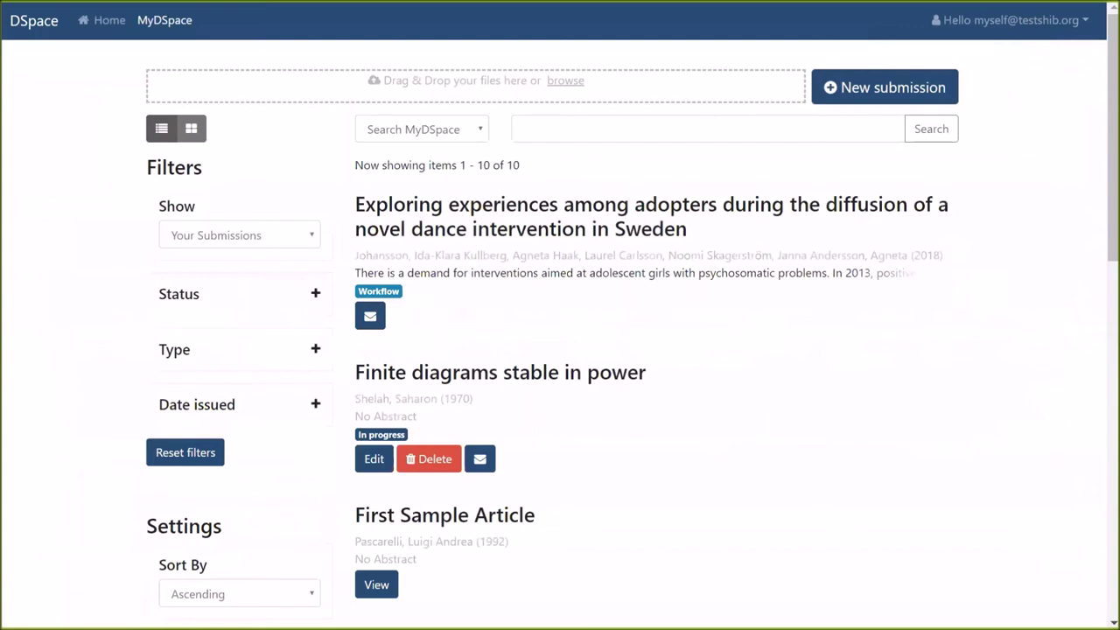
Send a message on the dance intervention submission with subject "urgent" and text "this item is really import please approve"
click(371, 319)
text(u)
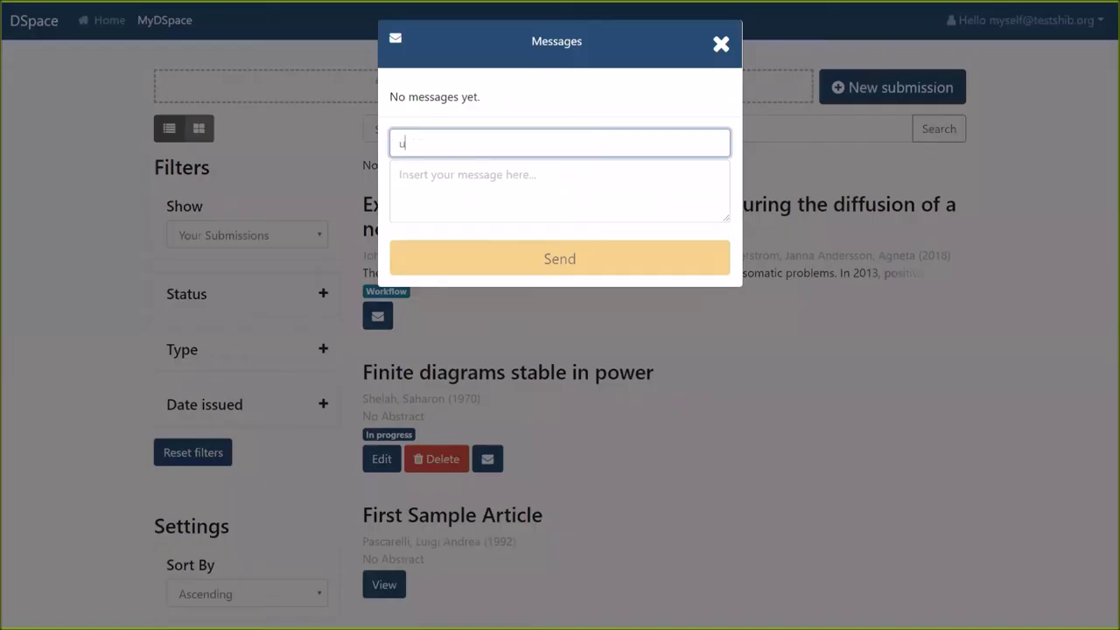
text(rgetnt)
key(Tab)
text(this item is v)
text(eally import please approve)
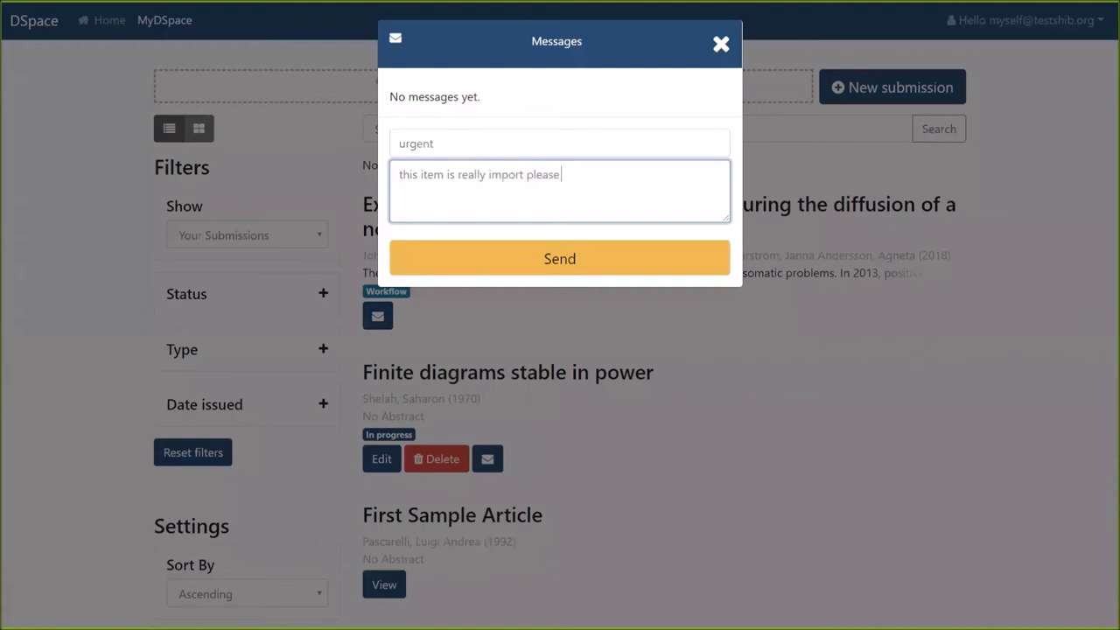
click(568, 263)
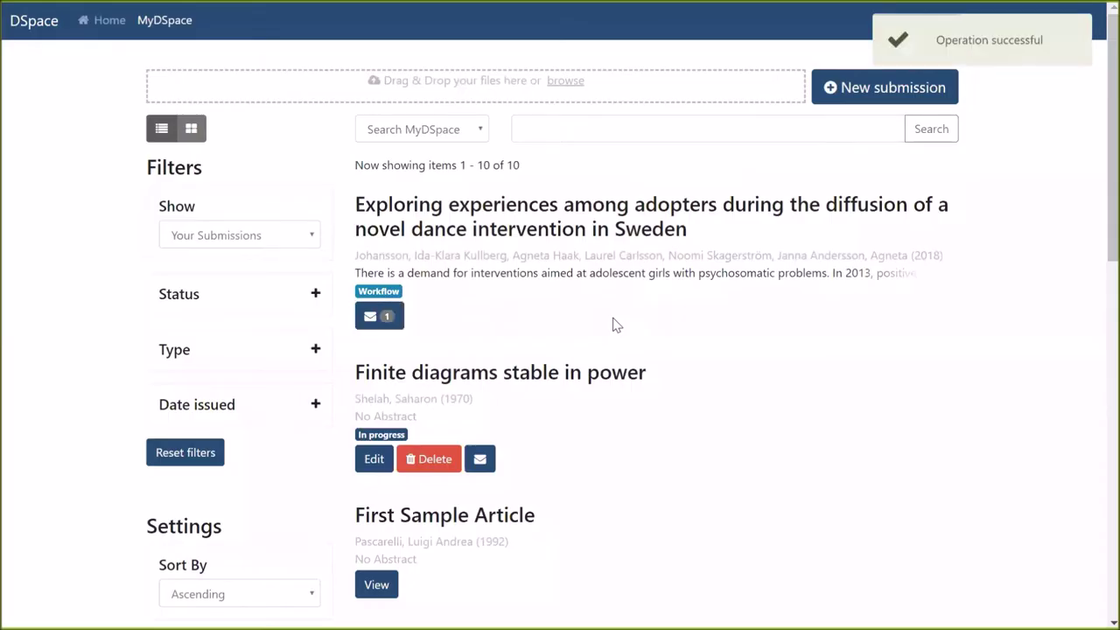
Reopen the dance intervention submission's messages, expand the sent message's text, and close the dialog
click(385, 326)
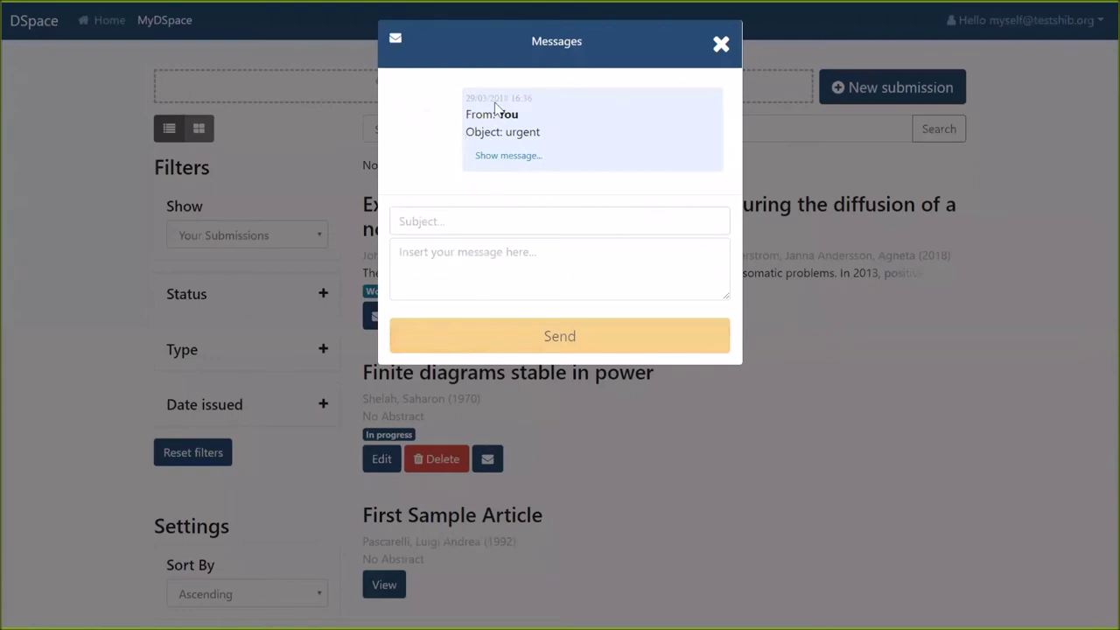
click(524, 157)
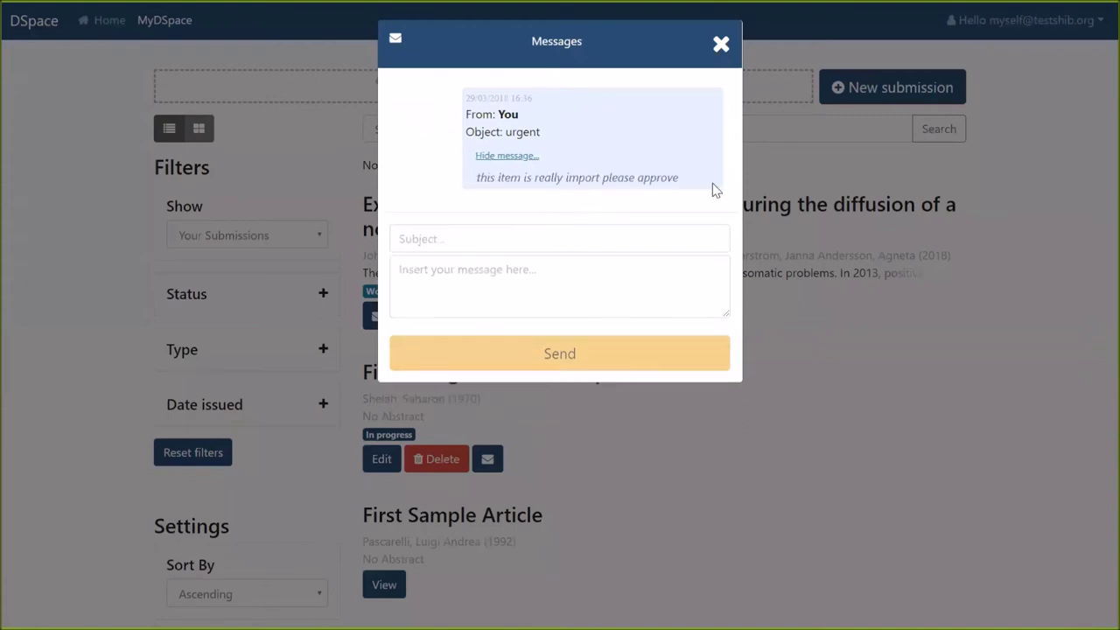
click(723, 44)
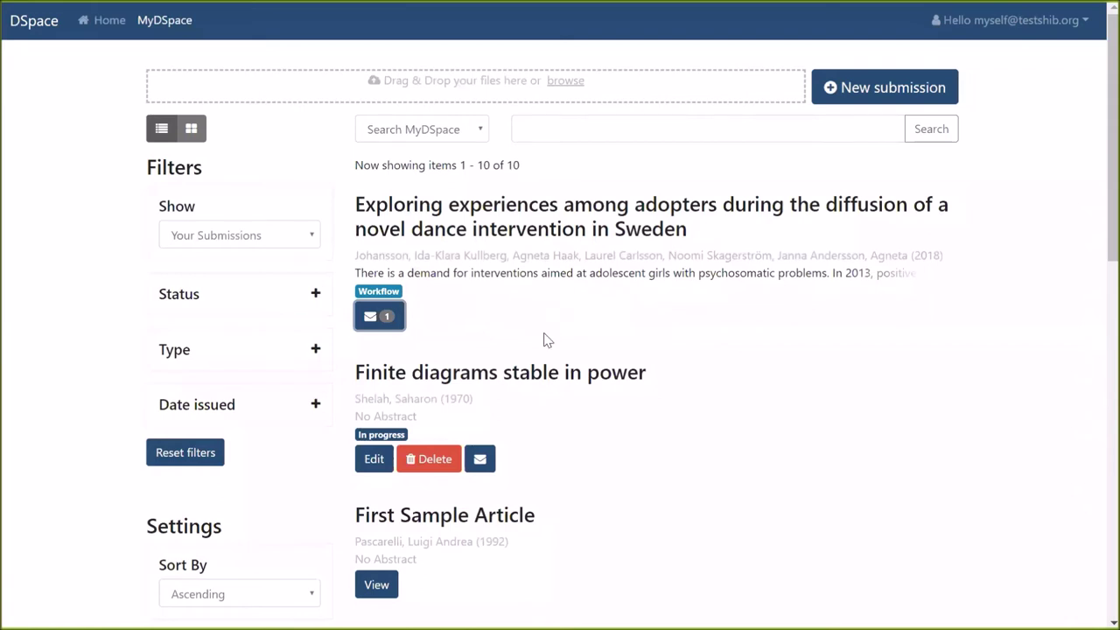
Read the full text of the new message on the "my first item" submission and close the messages
scroll(569, 337, down, 2)
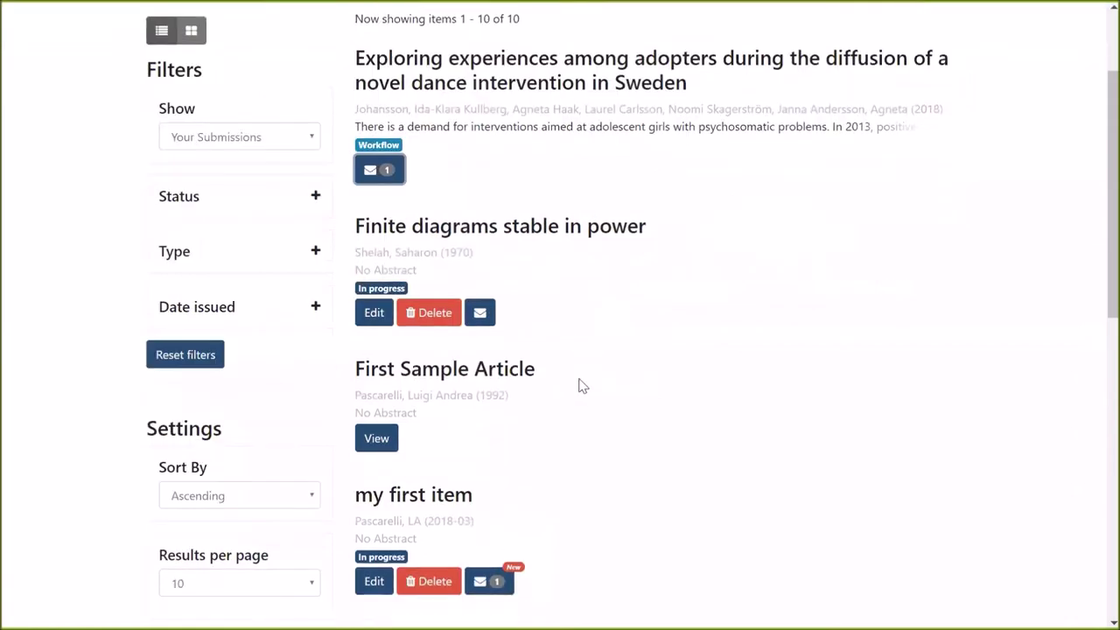
scroll(581, 388, down, 1)
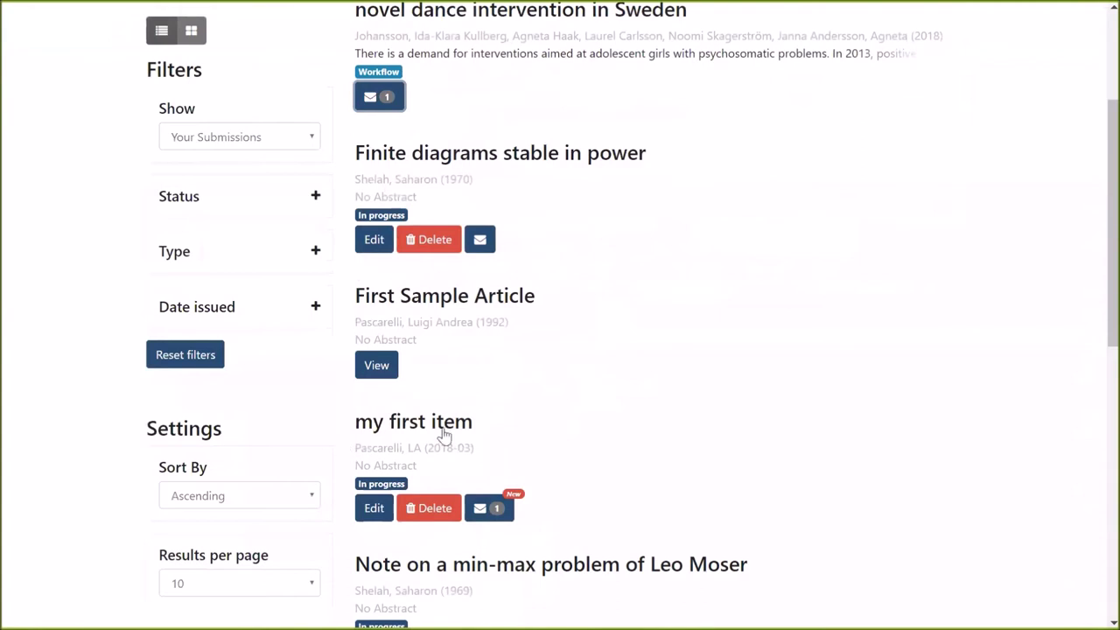
scroll(499, 429, down, 3)
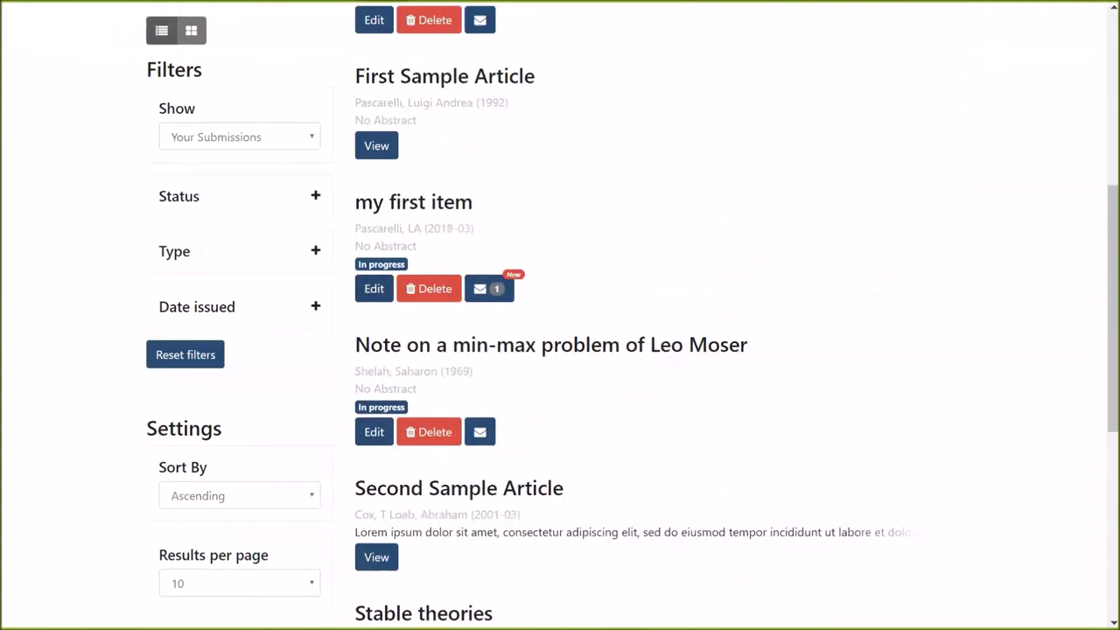
scroll(555, 260, down, 1)
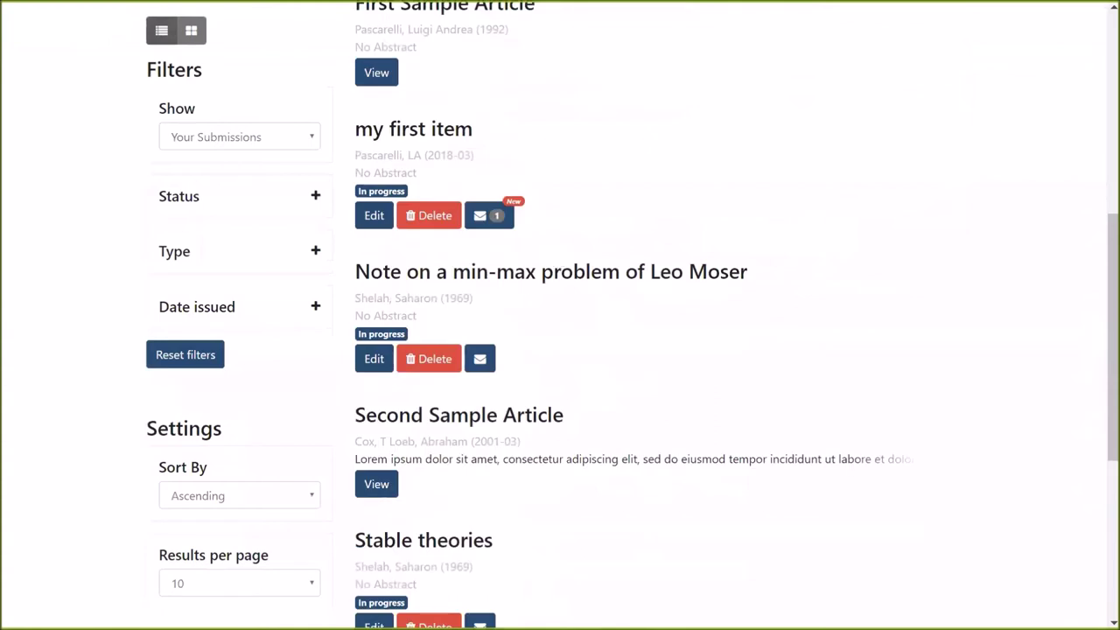
click(489, 217)
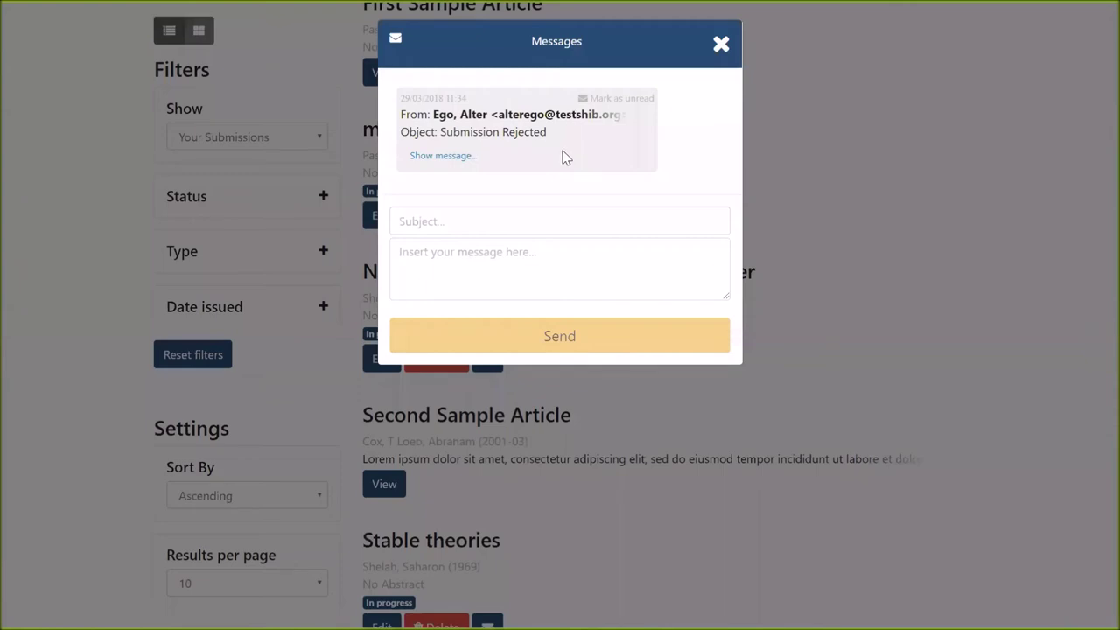
click(448, 158)
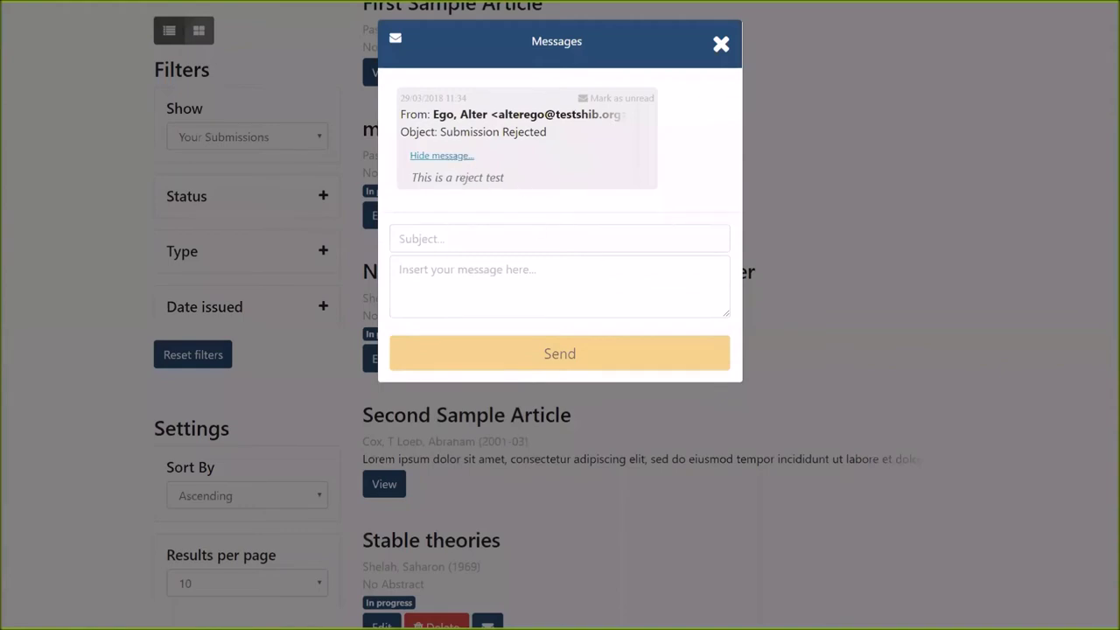
click(715, 69)
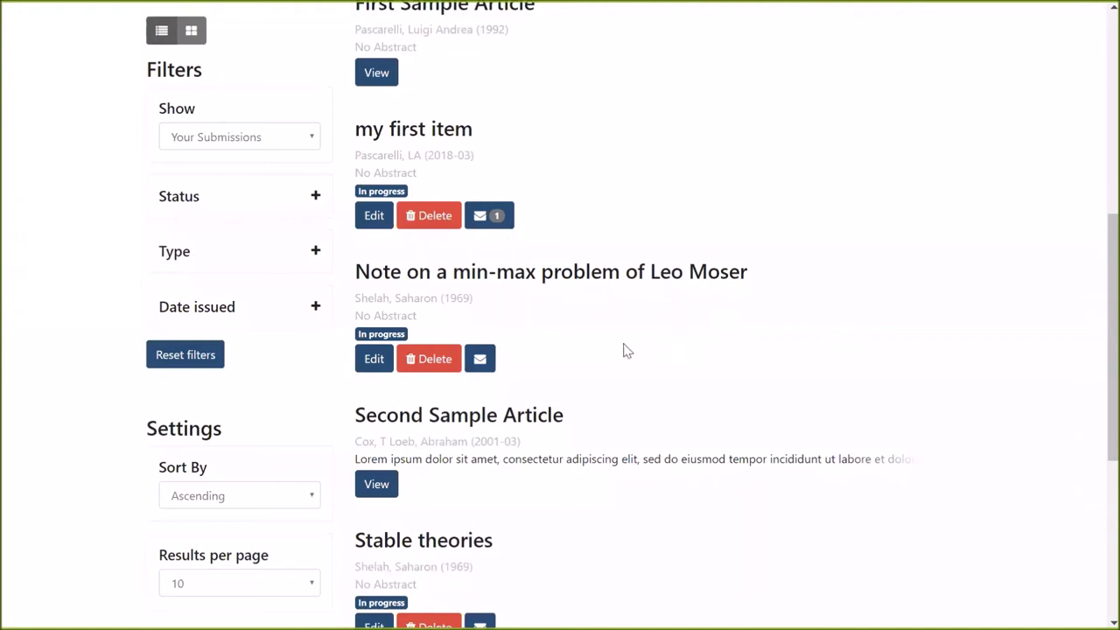
Mark the "Submission Rejected" message on "my first item" as unread and close the messages
click(492, 216)
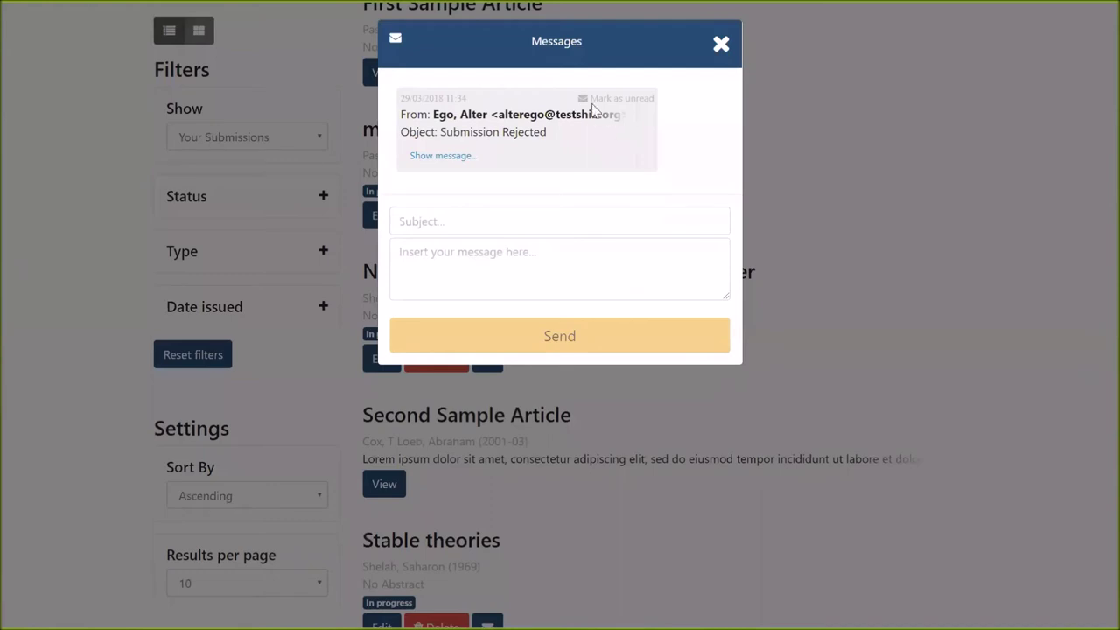
click(623, 99)
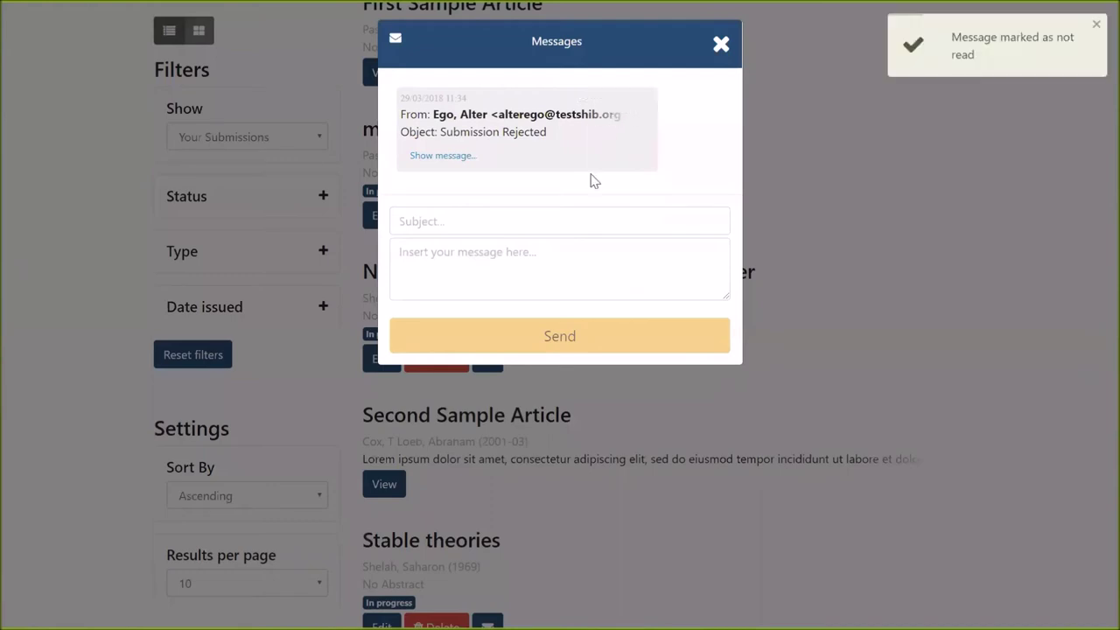
click(719, 45)
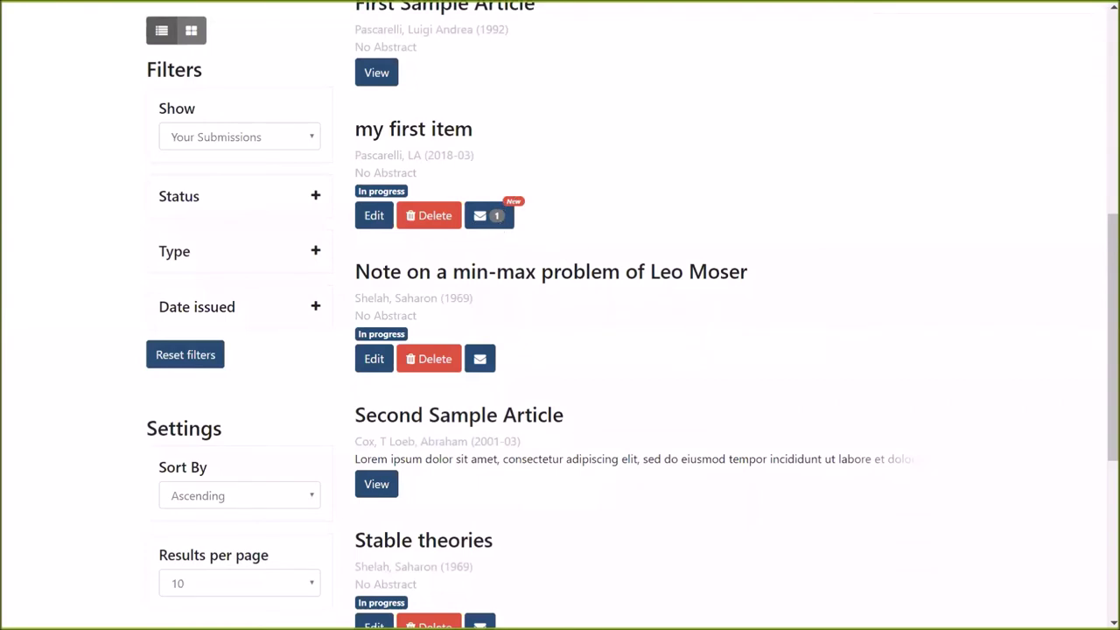
Switch to the PowerPoint slide show and advance to the slide on form-submission and item-submission configuration
scroll(518, 293, up, 6)
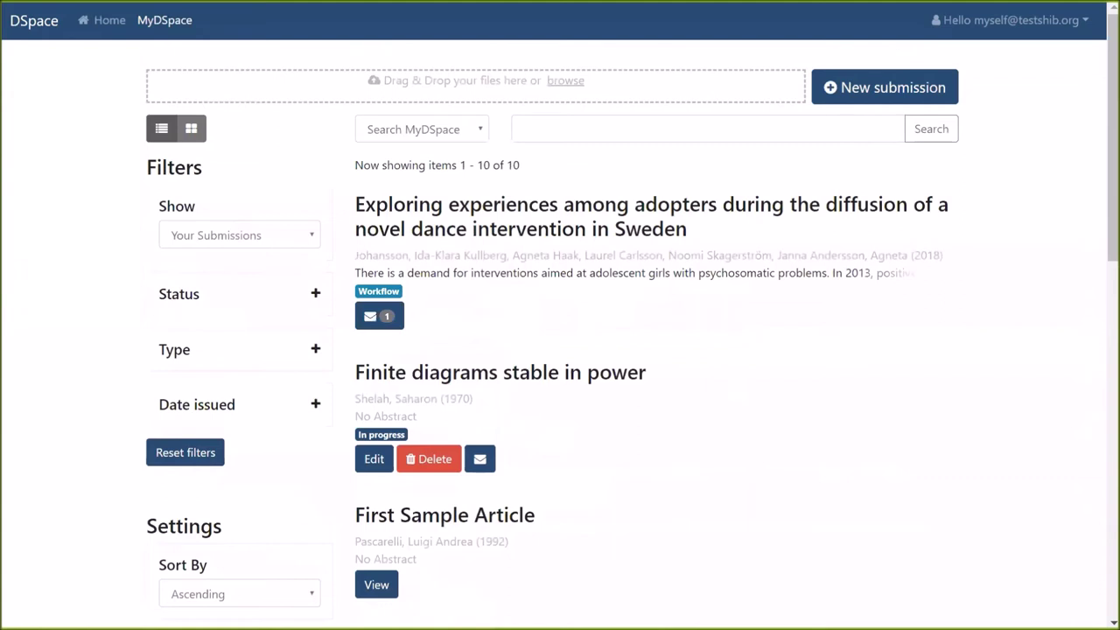
key(alt+Tab)
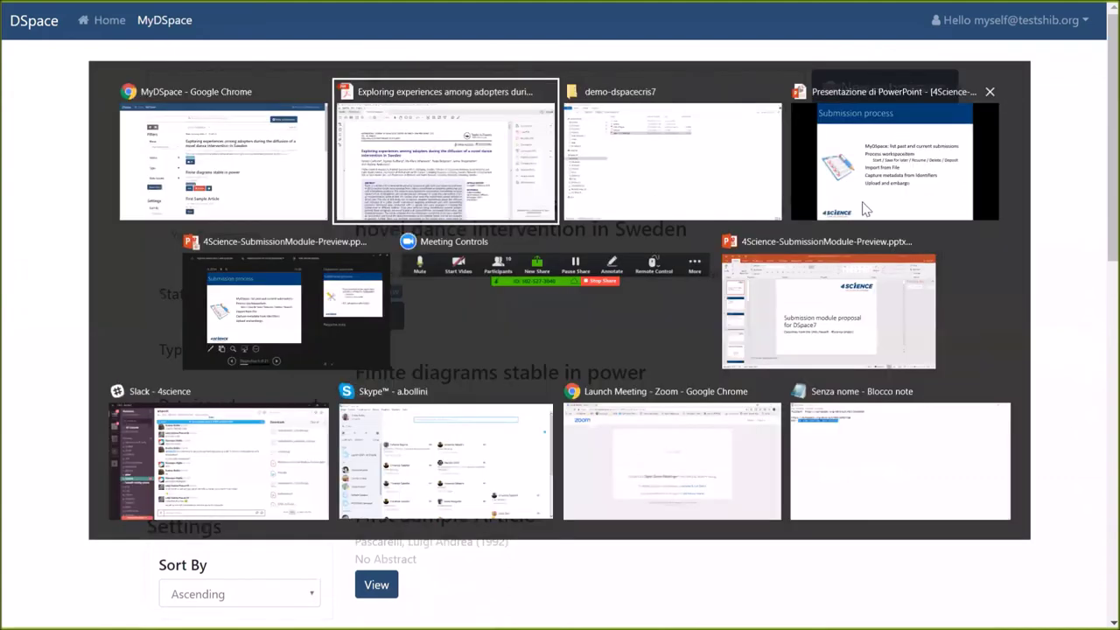
click(904, 172)
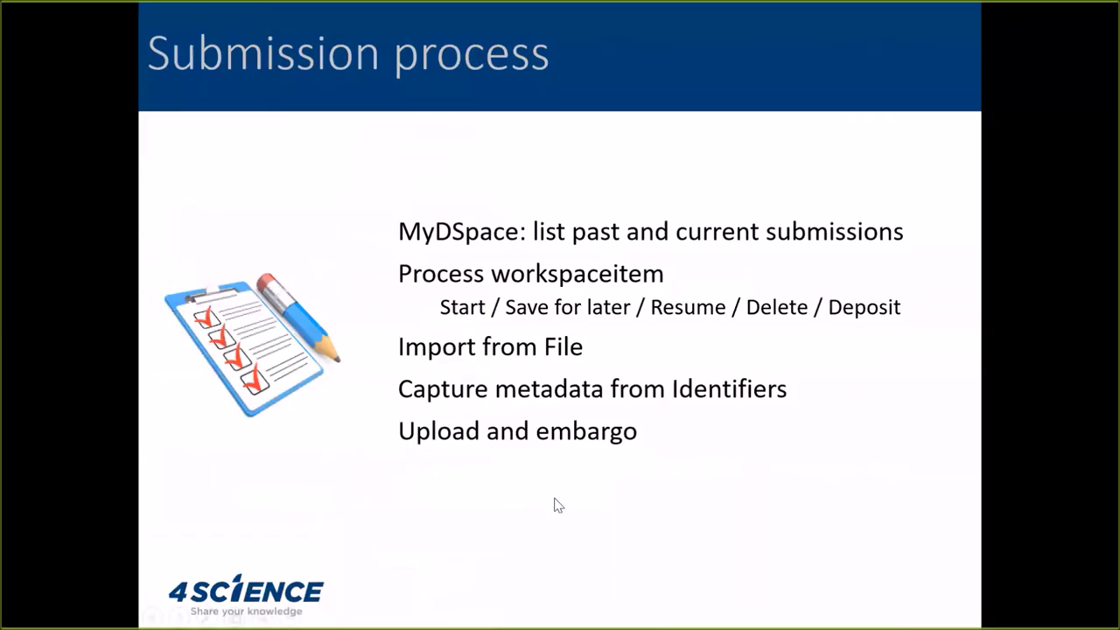
click(628, 492)
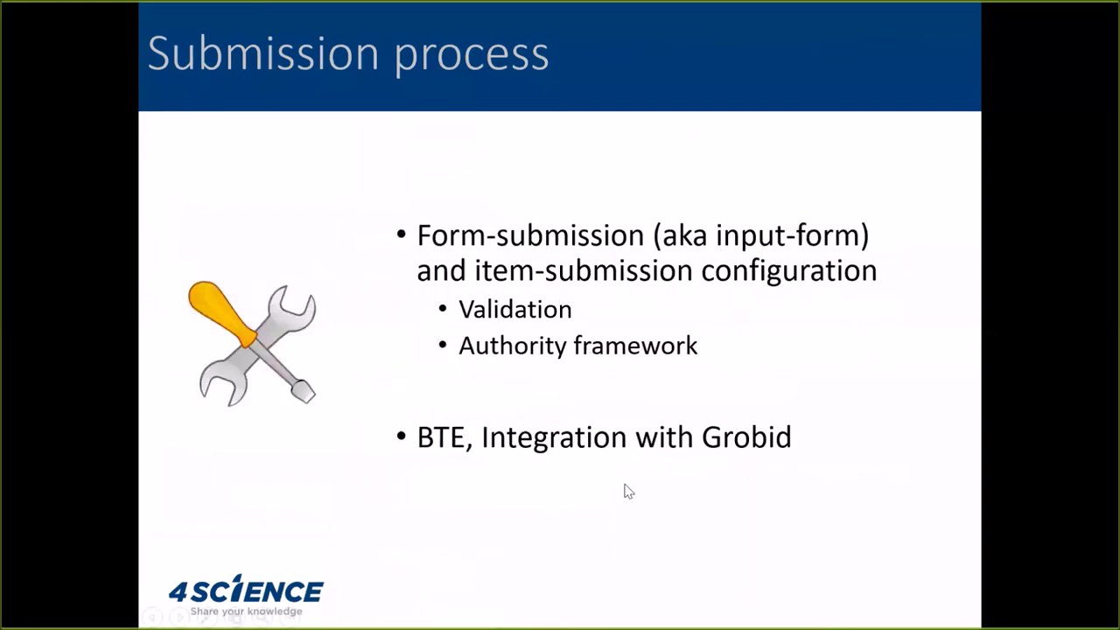
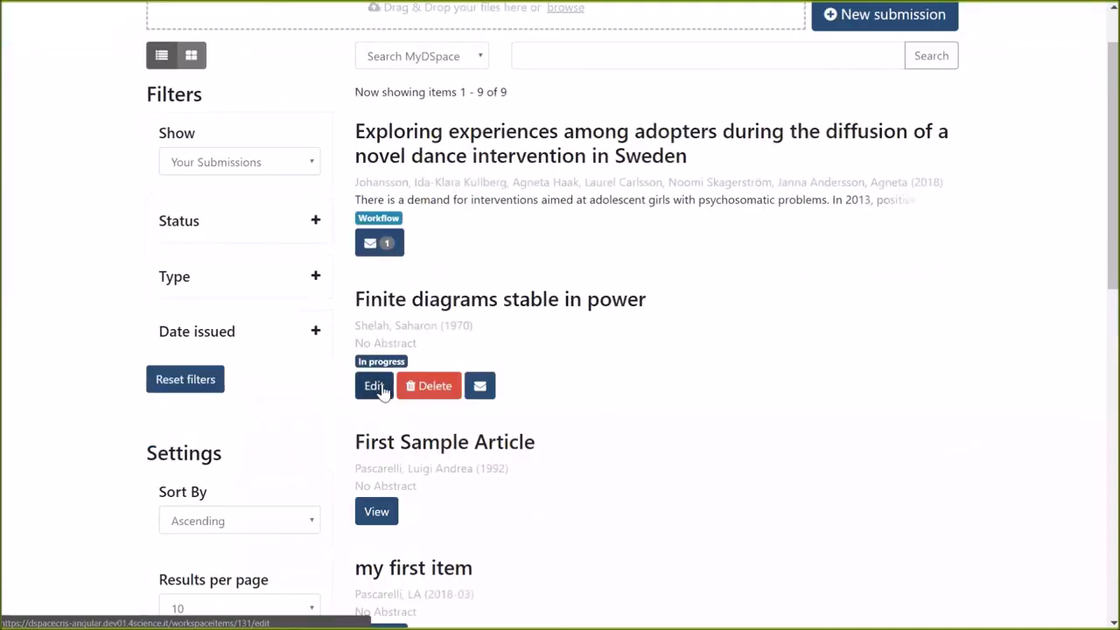
Open the "This is just another test" submission for editing, inspect its first author's entry, and cancel the author edit
scroll(630, 332, down, 7)
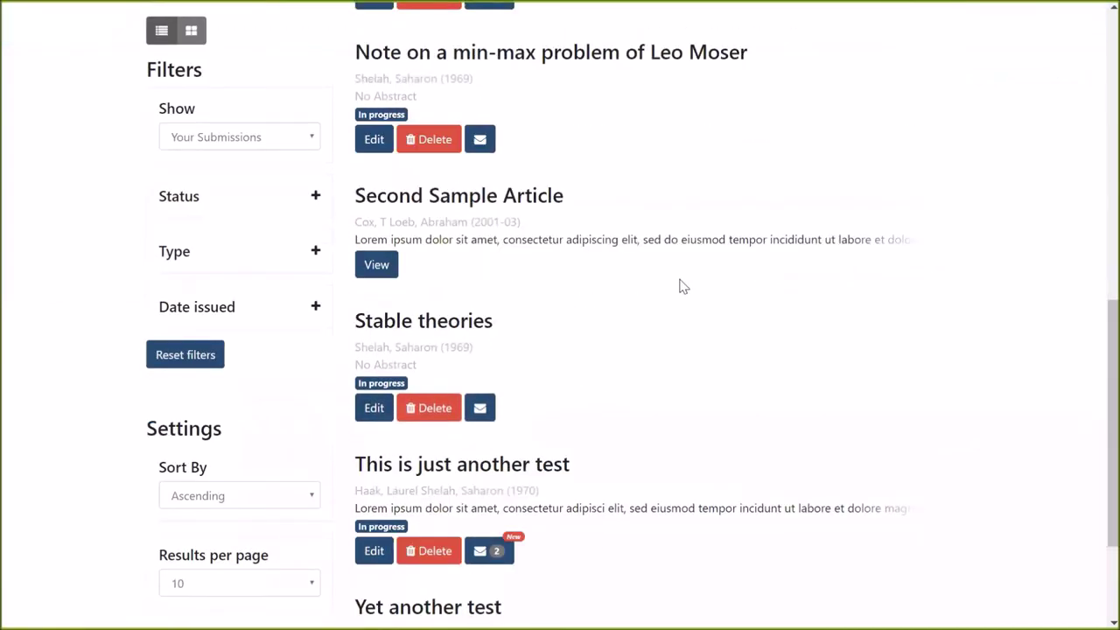
scroll(616, 295, down, 3)
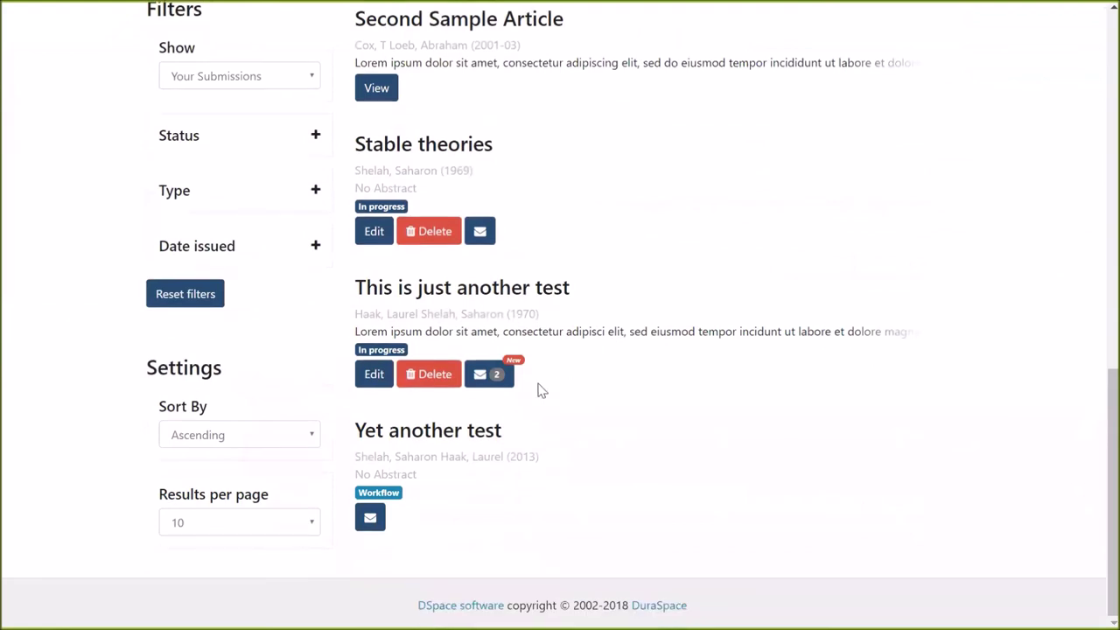
click(375, 384)
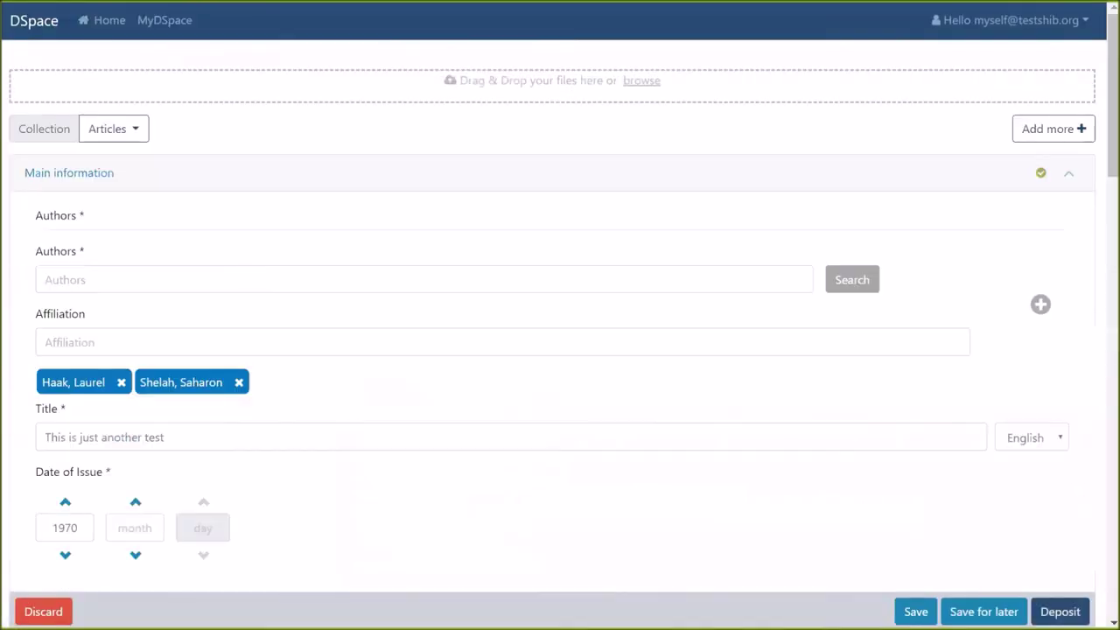
scroll(289, 379, down, 1)
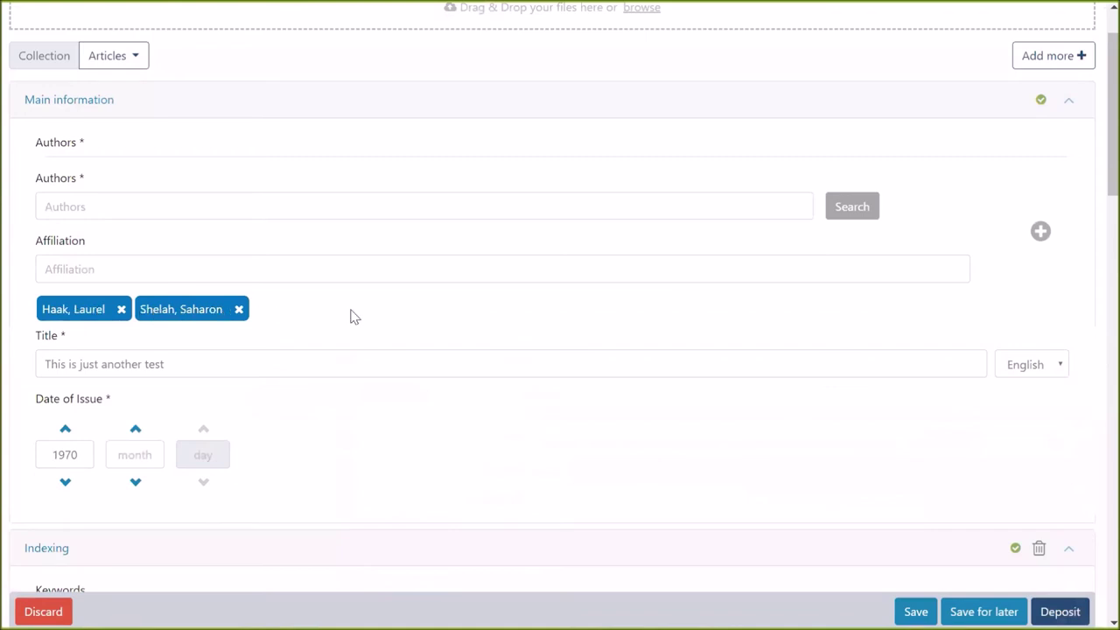
click(68, 311)
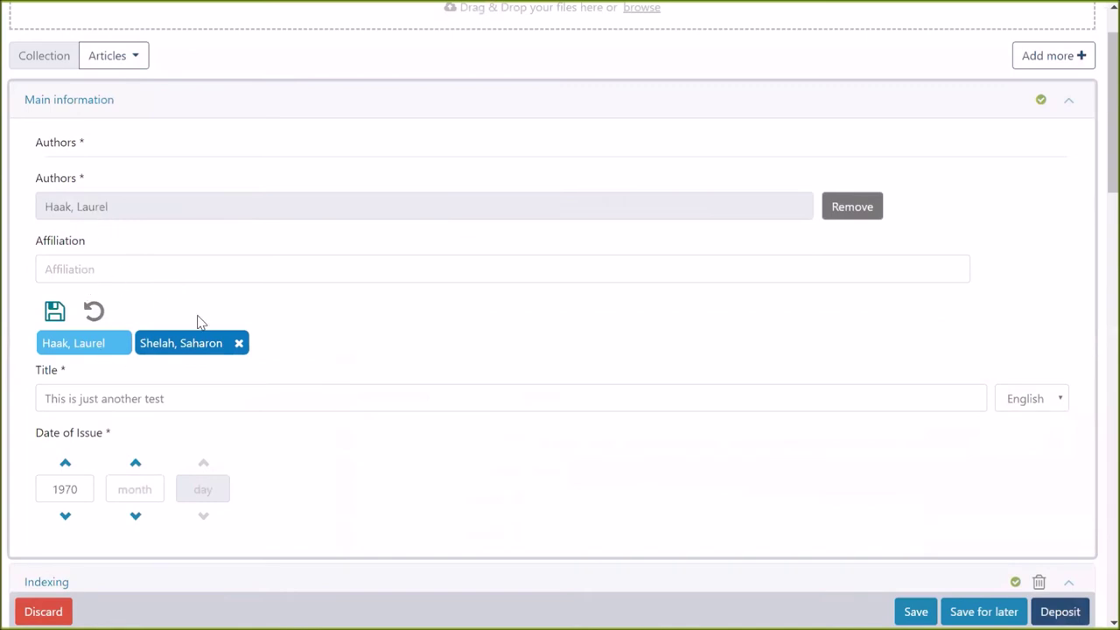
click(94, 312)
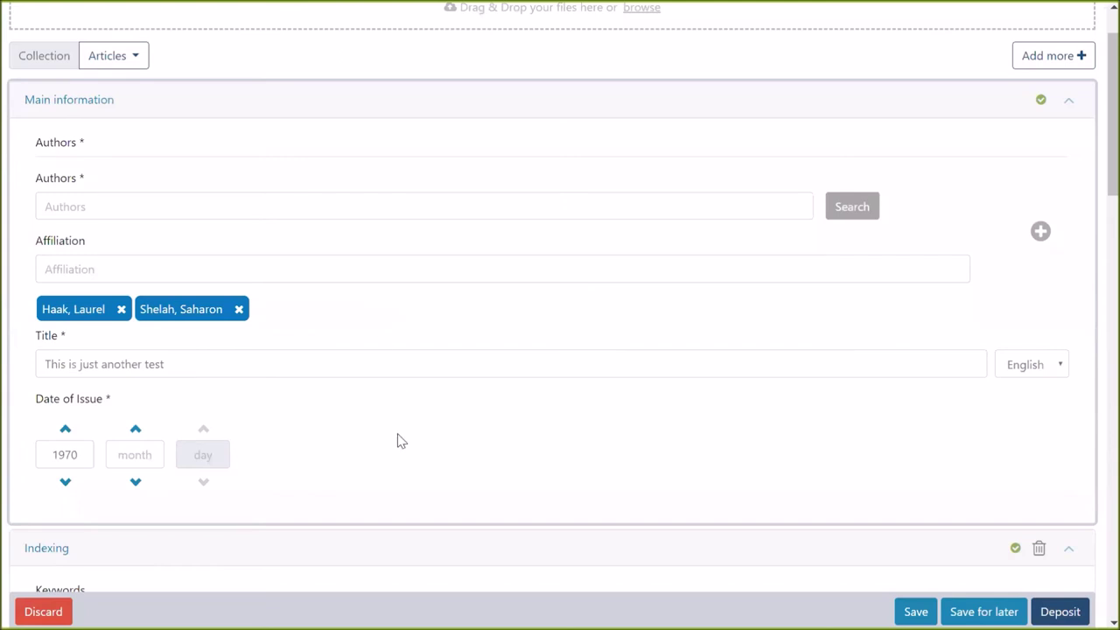
Save the "This is just another test" submission for later and go to the repository's home page
scroll(402, 455, up, 2)
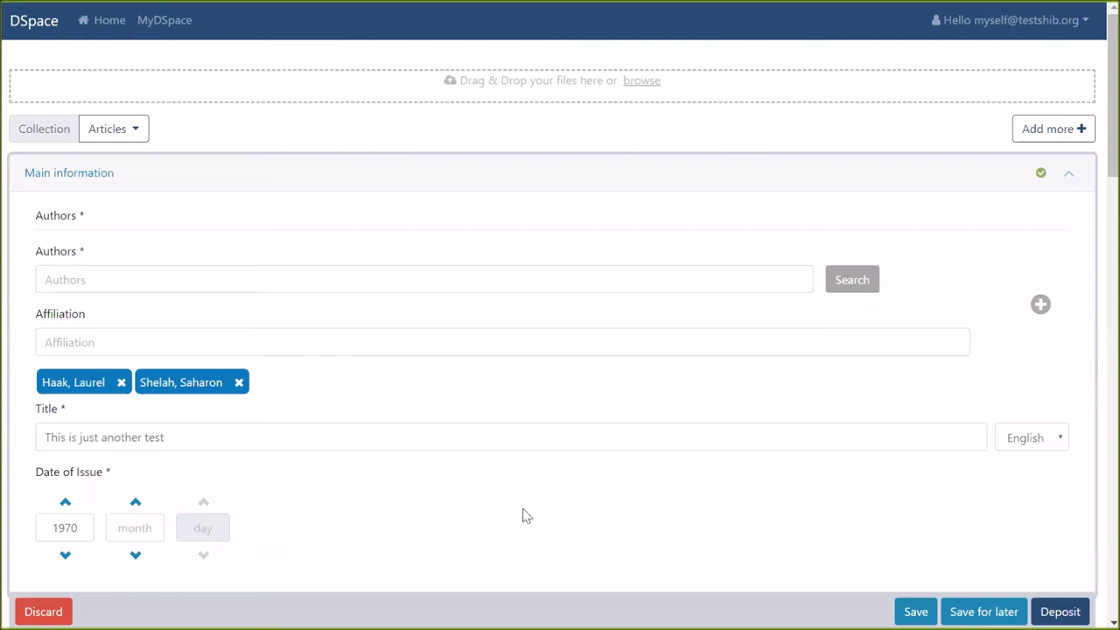
click(983, 612)
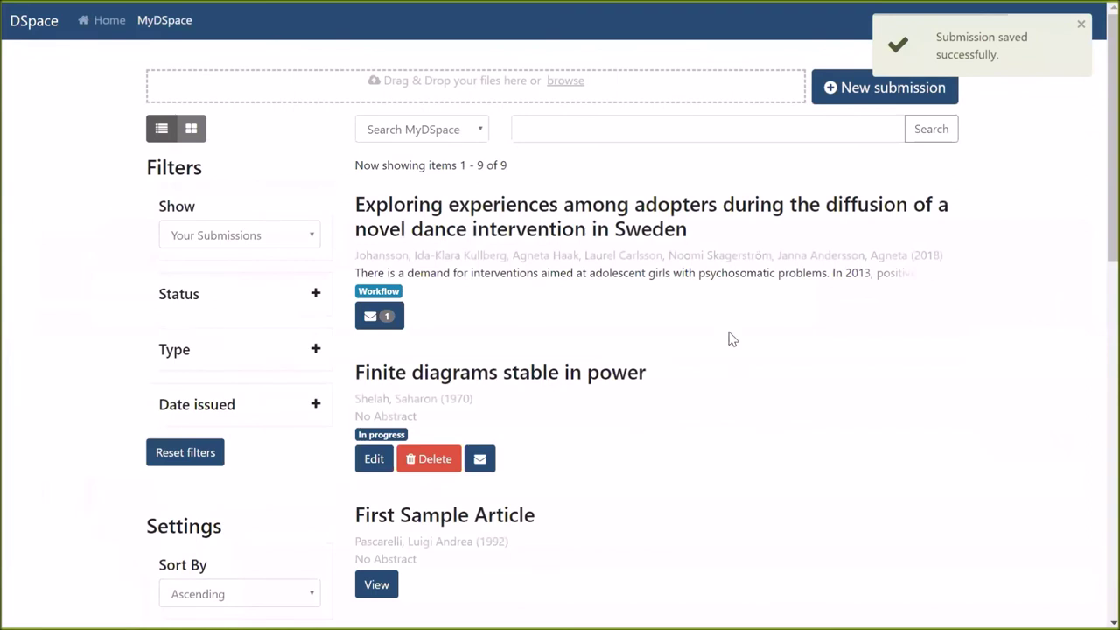
click(98, 21)
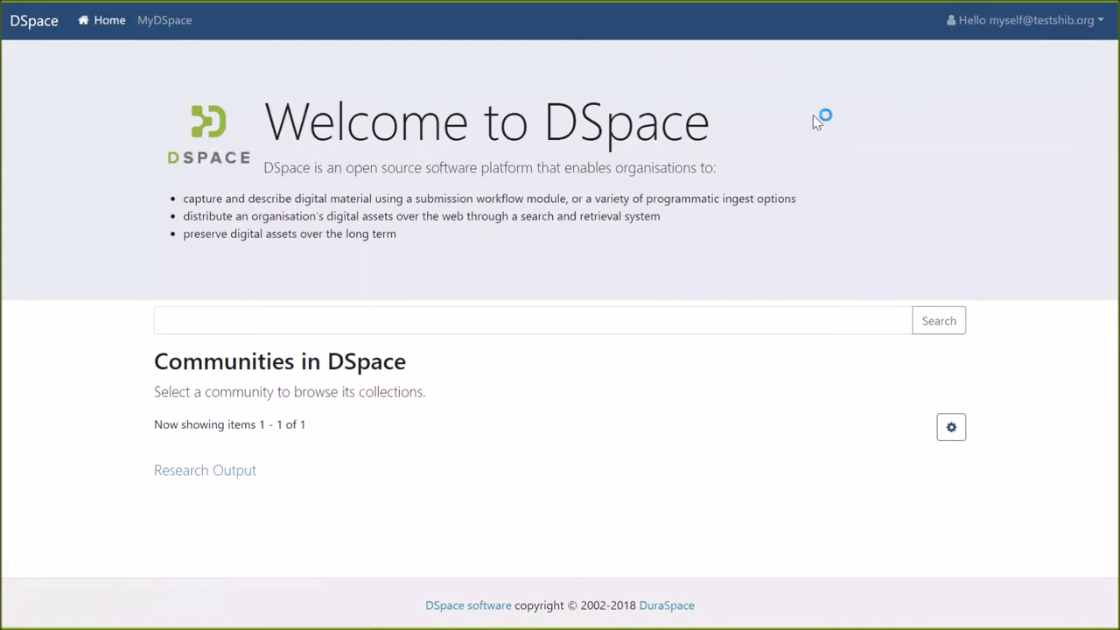
Open dspacecris-angular.dev01.4science.it in a private browser window in full screen and try to log out of the current account
key(ctrl+shift+n)
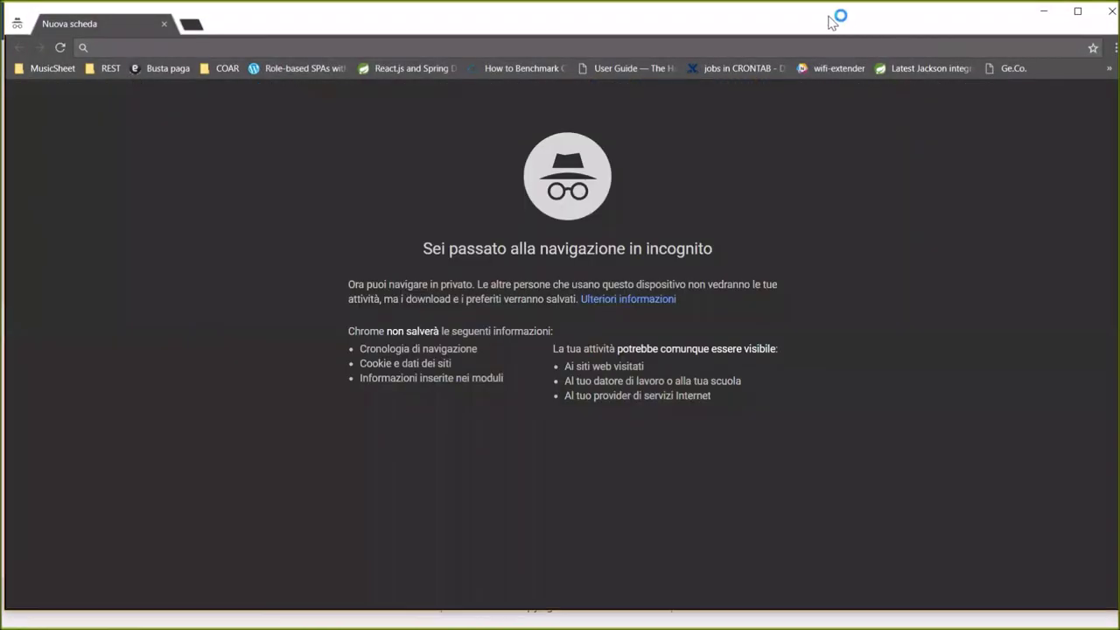
text(dspacecris-angular.dev01.4science.it)
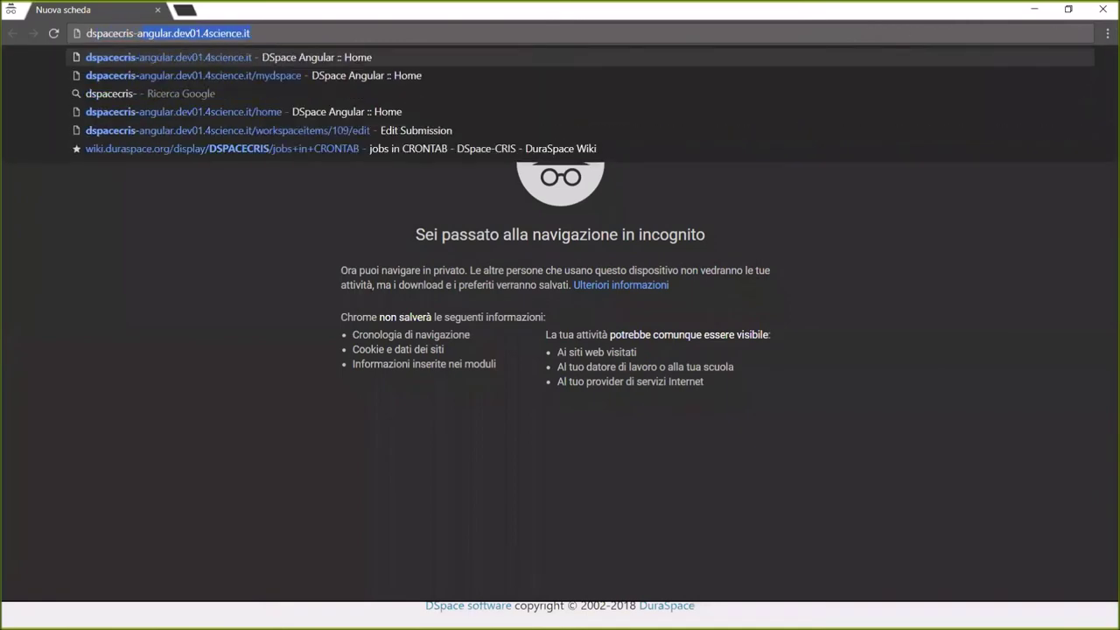
key(Return)
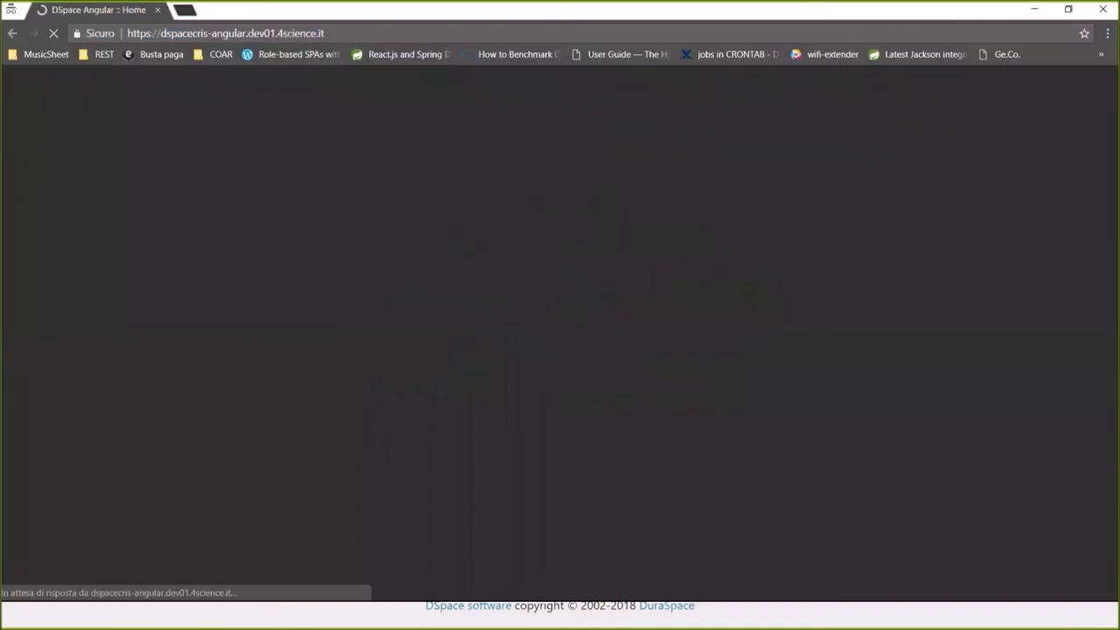
key(F11)
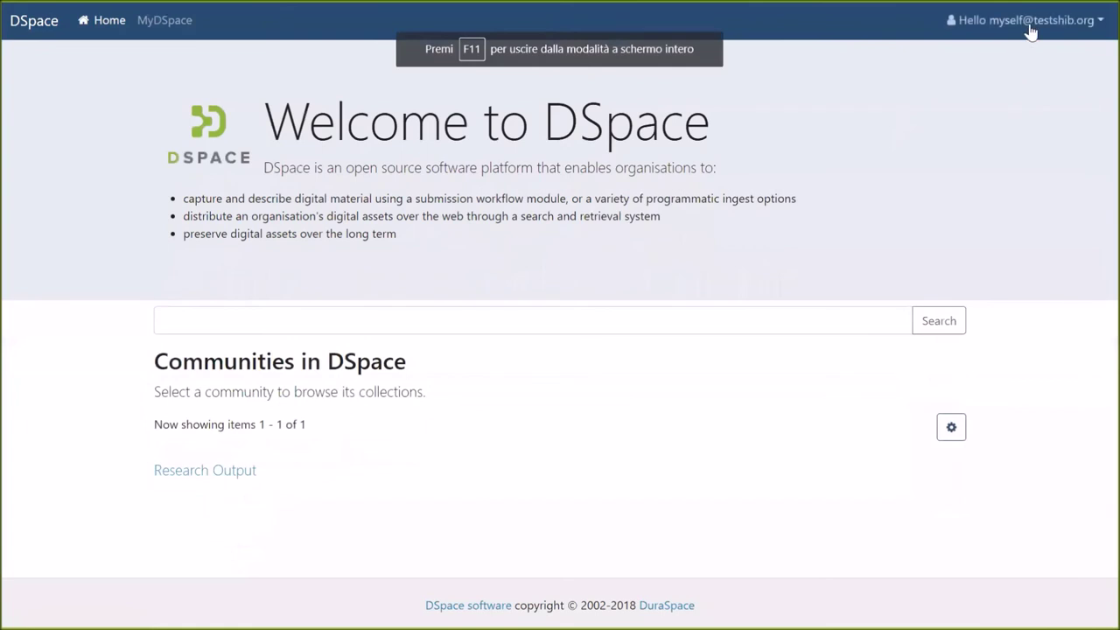
click(1028, 22)
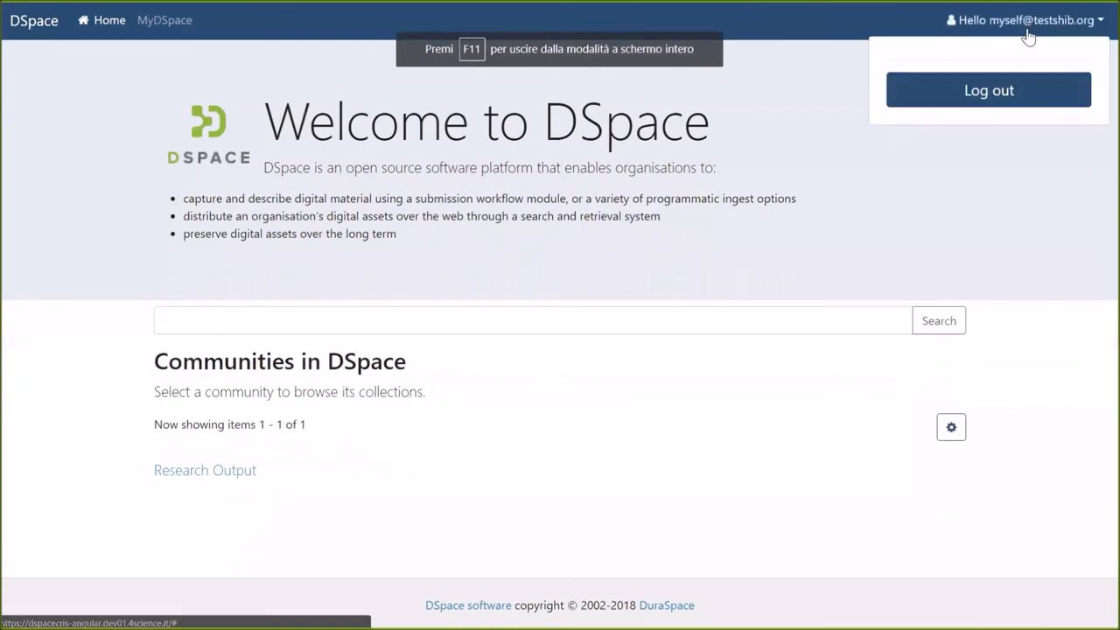
click(996, 91)
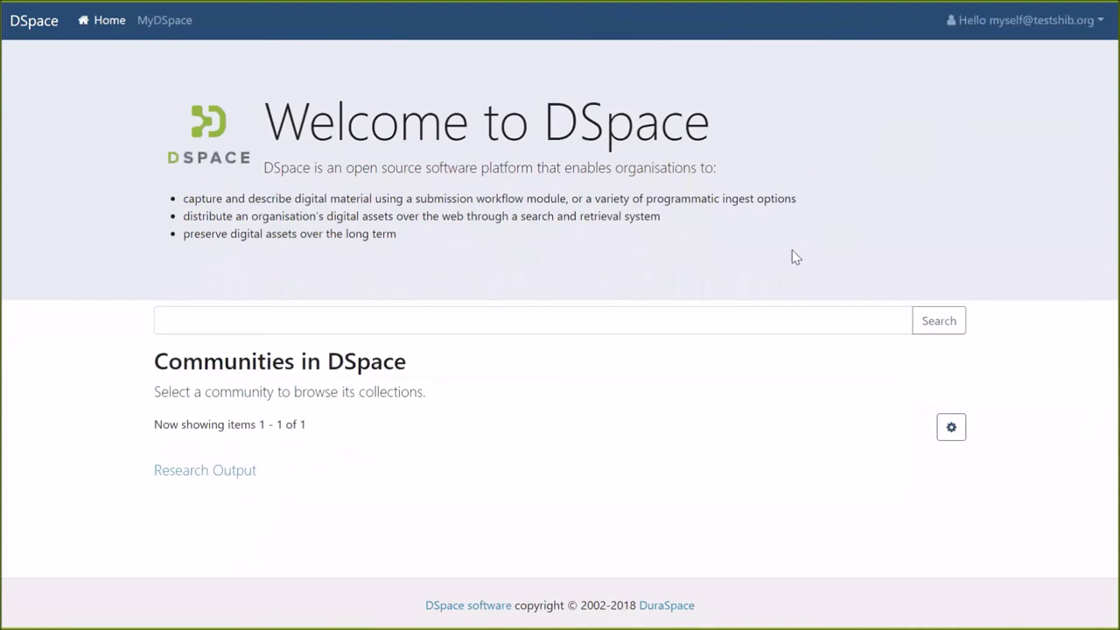
Switch to the other browser window and open the dspacecris-angular.dev01.4science.it home page full screen in a new private window
key(alt+Tab)
key(alt+Tab)
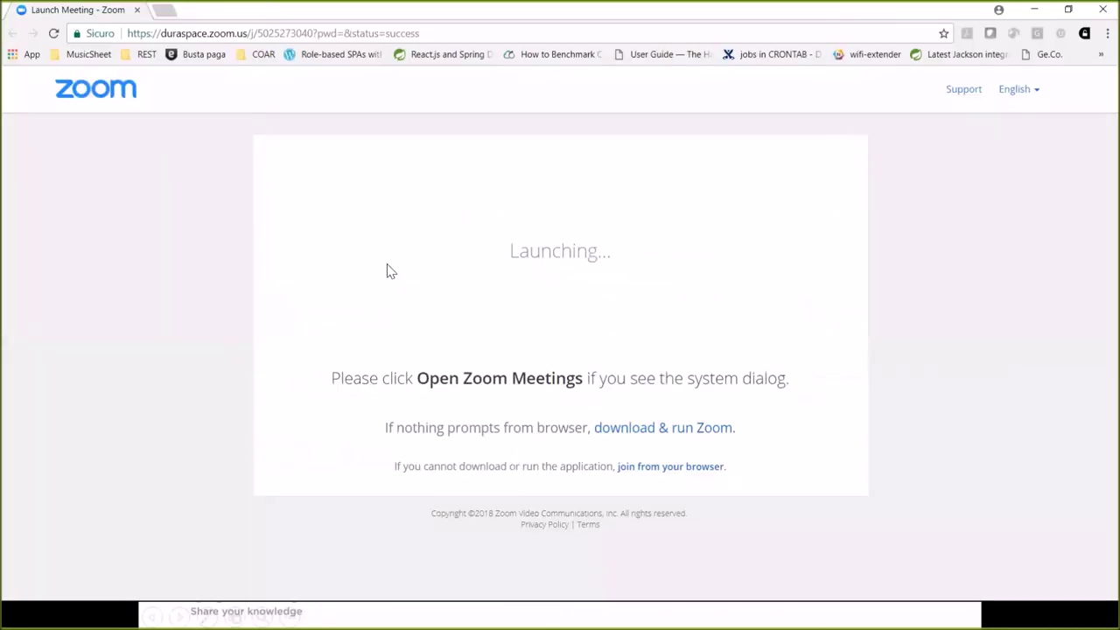
key(ctrl+shift+n)
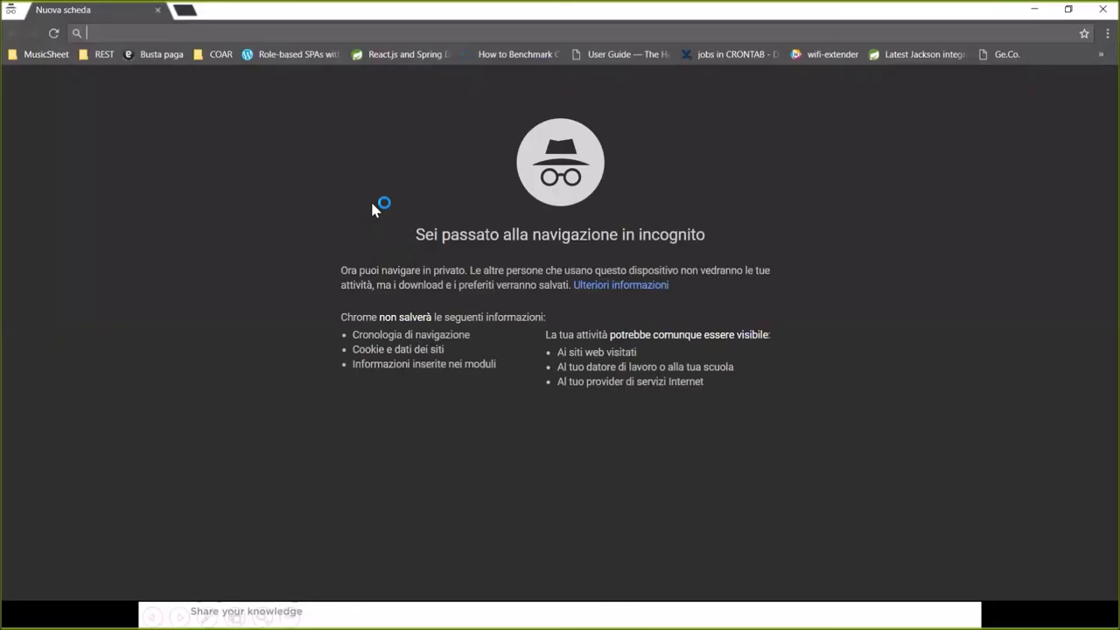
text(dspace-)
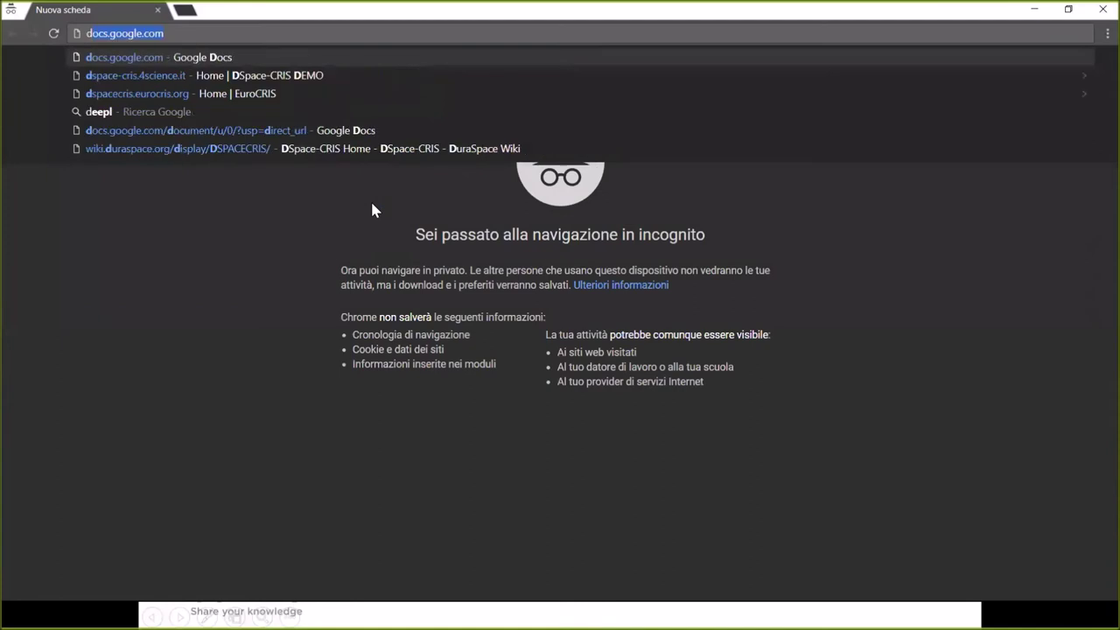
key(BackSpace)
key(BackSpace)
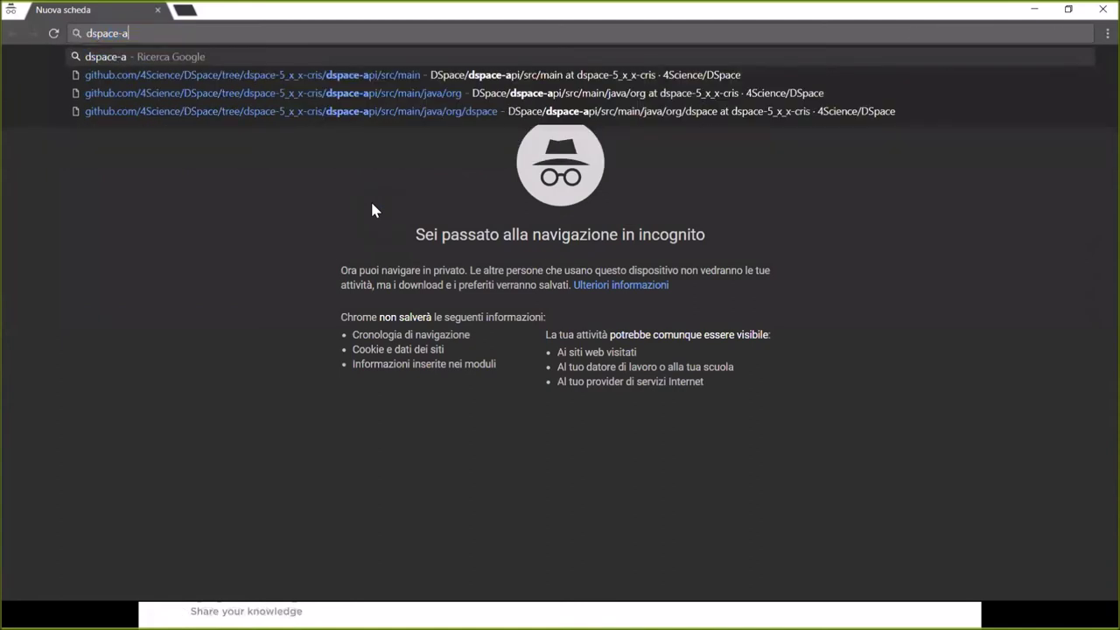
text(cris-)
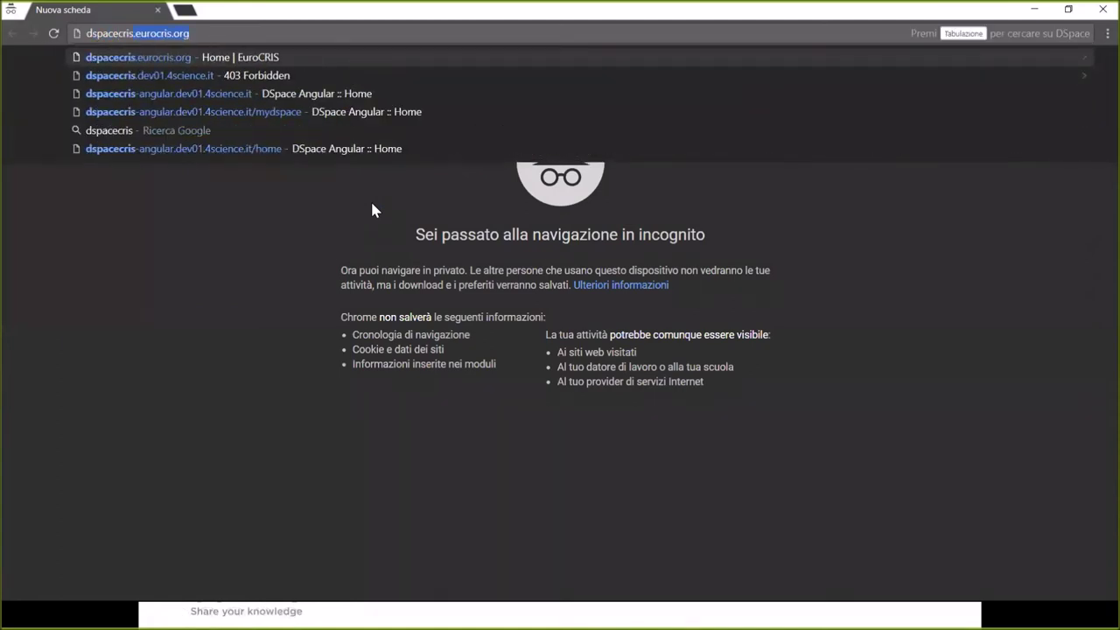
key(Return)
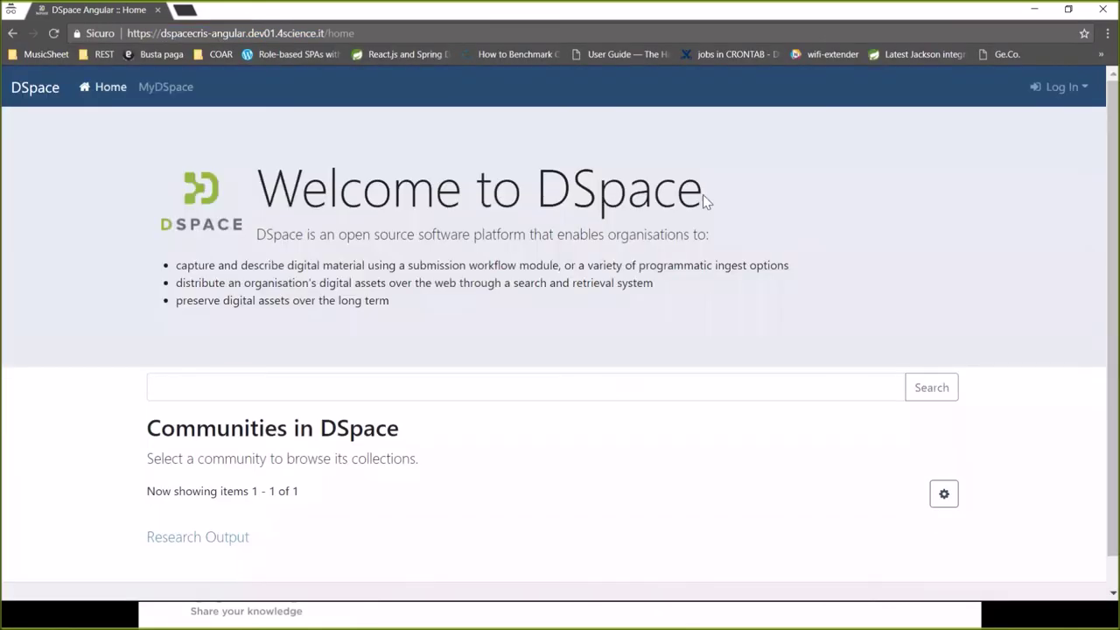
key(F11)
Log in with Shibboleth, filling in the username and password of the second test account listed on the TestShib page
click(1072, 21)
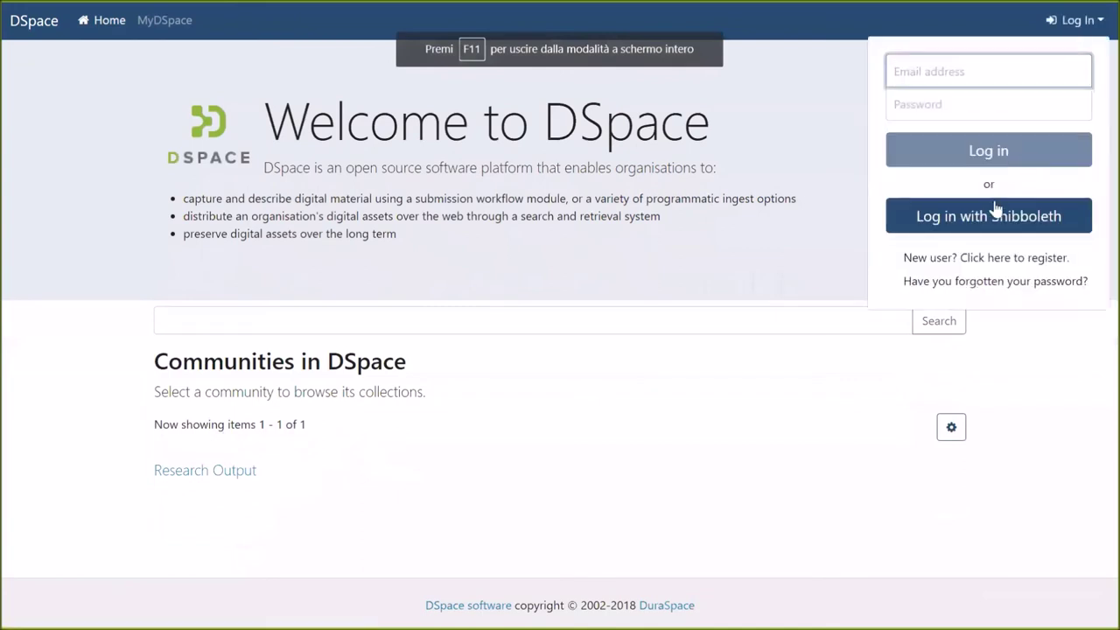
click(974, 224)
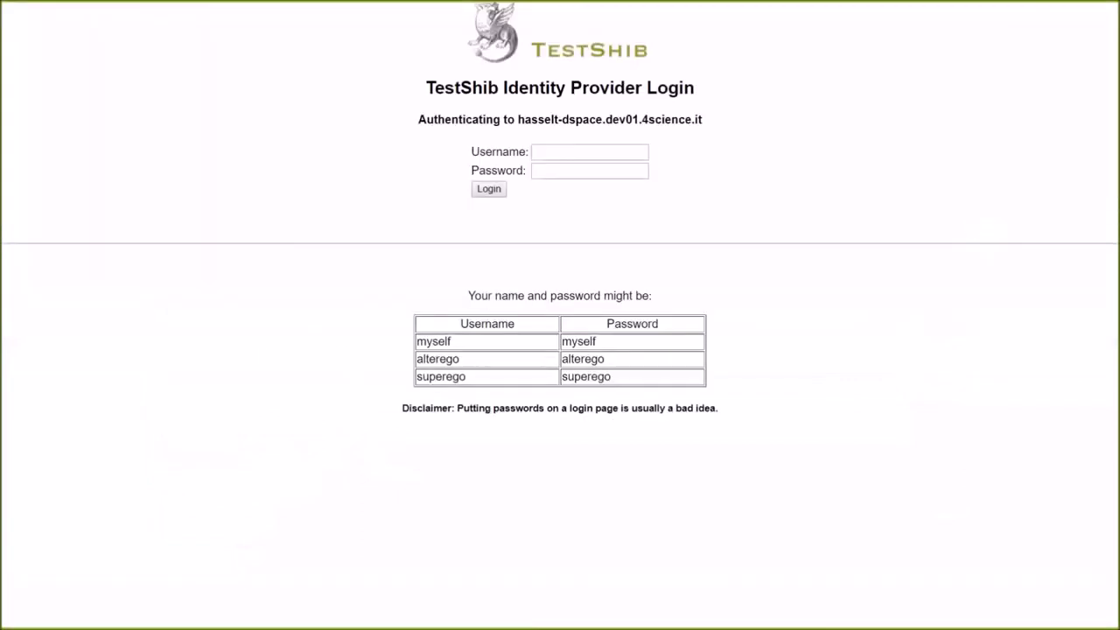
double_click(582, 359)
key(ctrl+c)
click(567, 152)
key(ctrl+v)
click(640, 172)
key(ctrl+v)
click(489, 190)
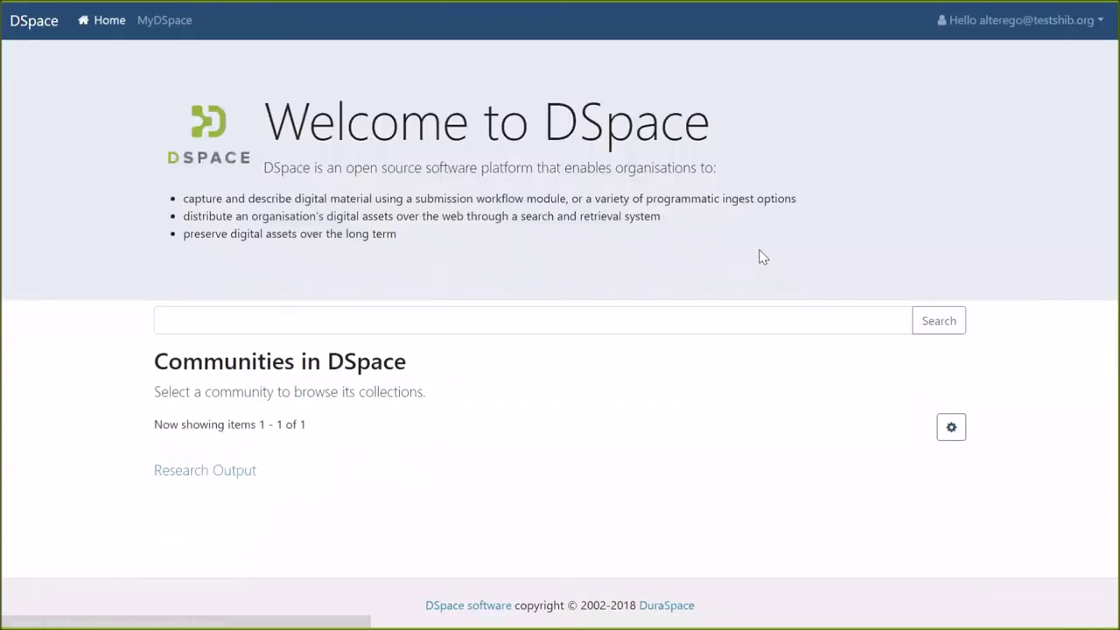
Open MyDSpace, show all tasks and expand the Status filter
click(151, 20)
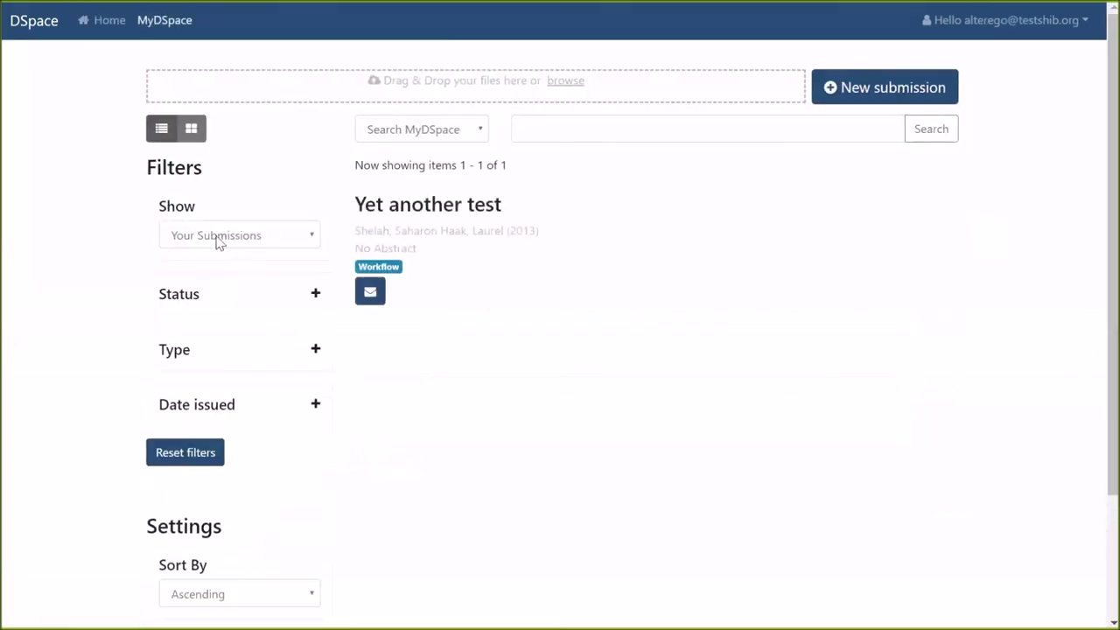
click(277, 245)
click(227, 275)
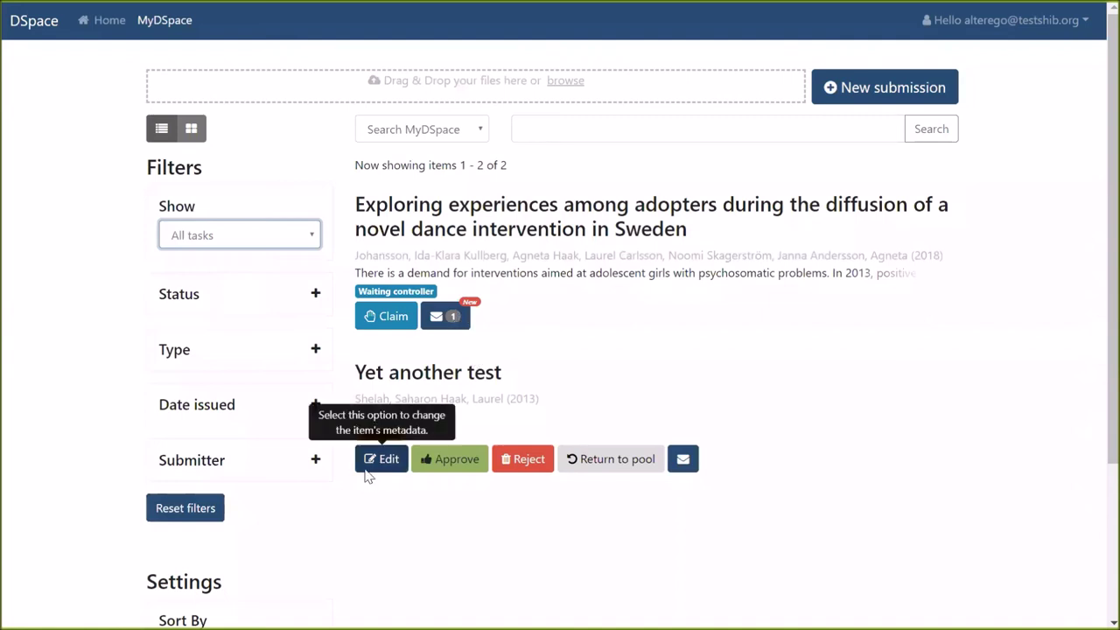
click(306, 306)
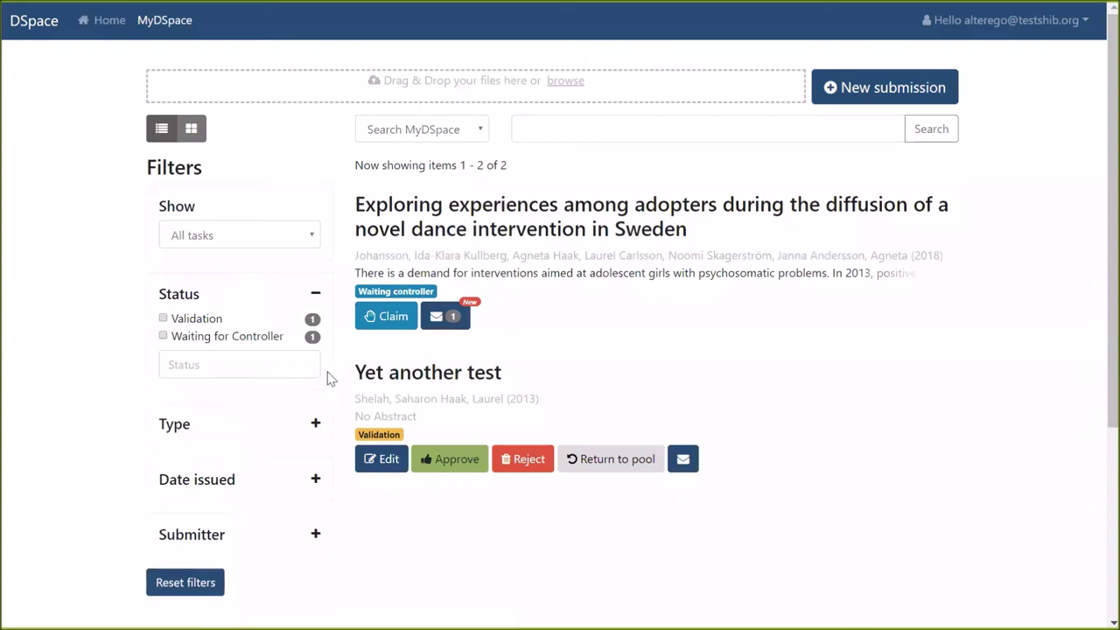
drag(354, 372, 560, 404)
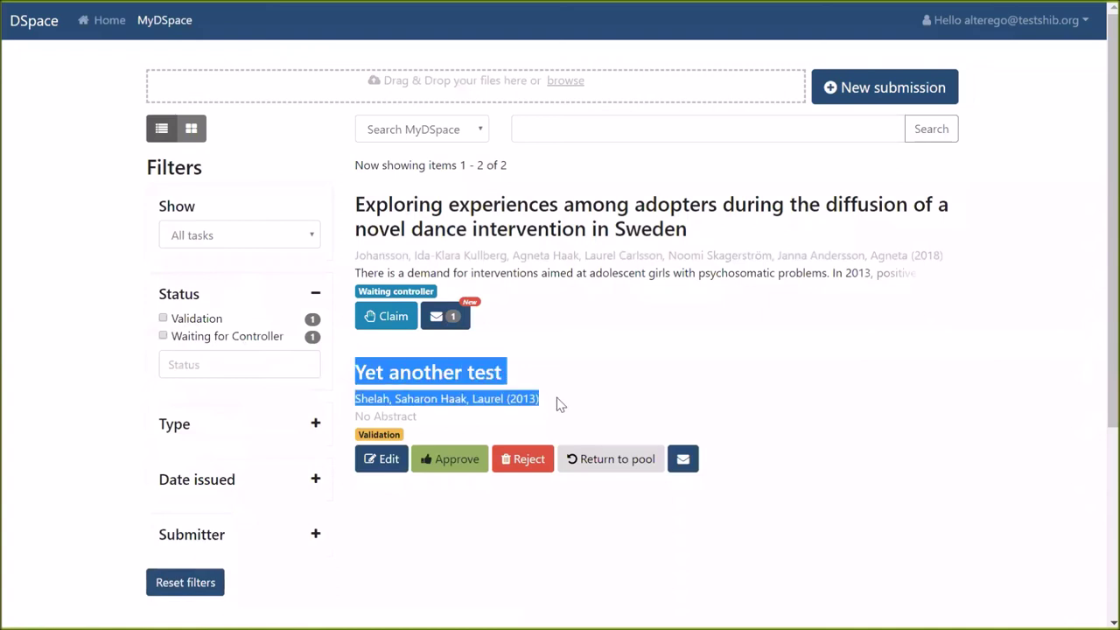
click(550, 391)
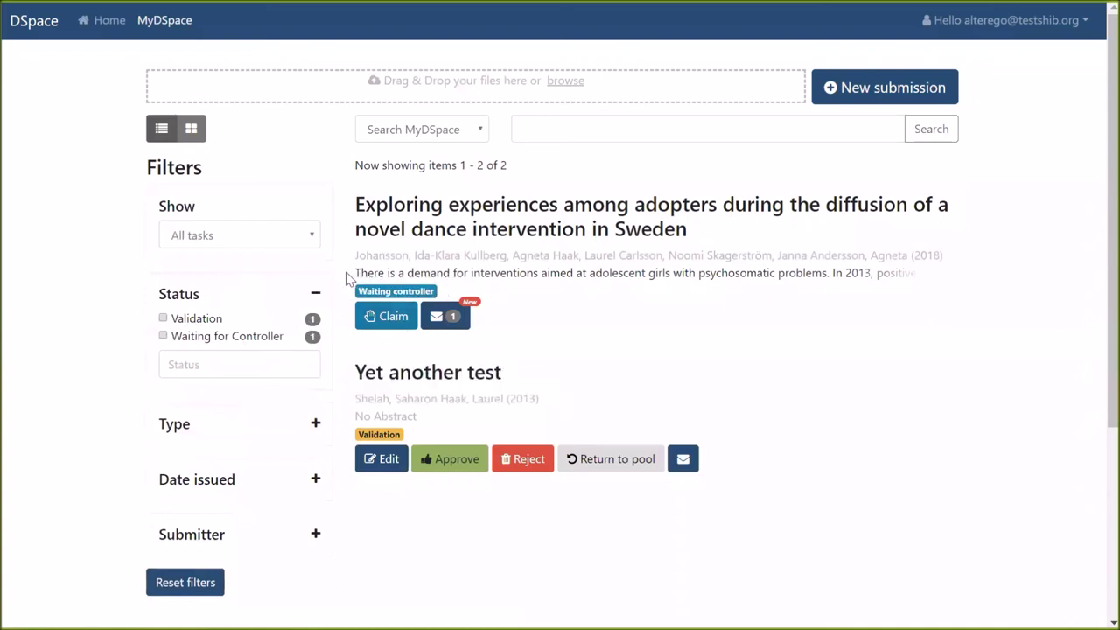
Read the "urgent" message on the "Exploring experiences among adopters" task and close the messages
click(371, 331)
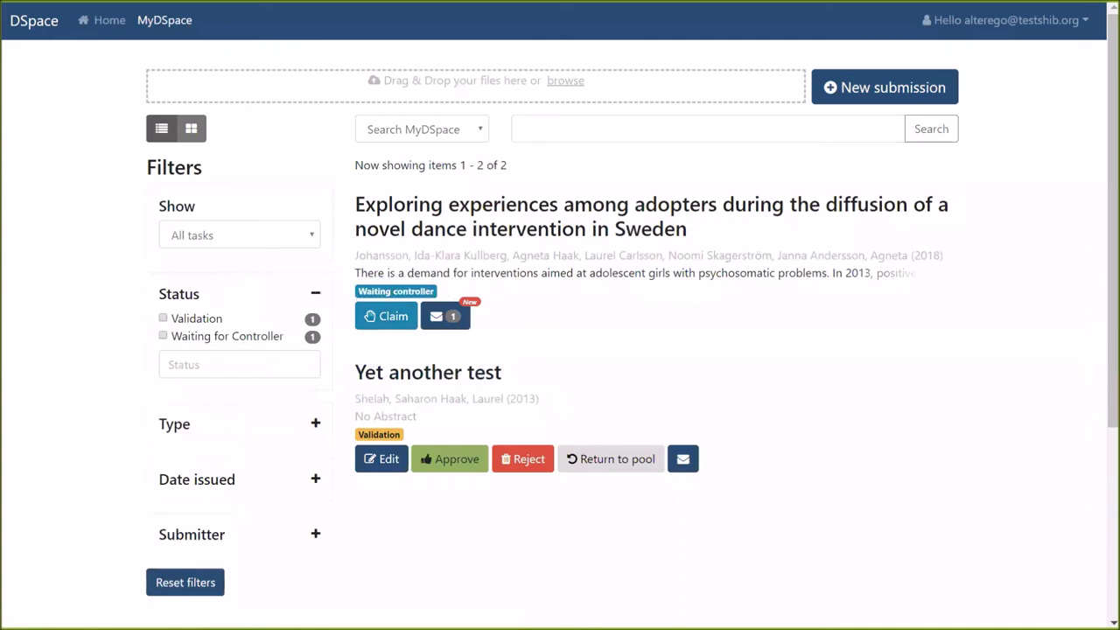
click(457, 321)
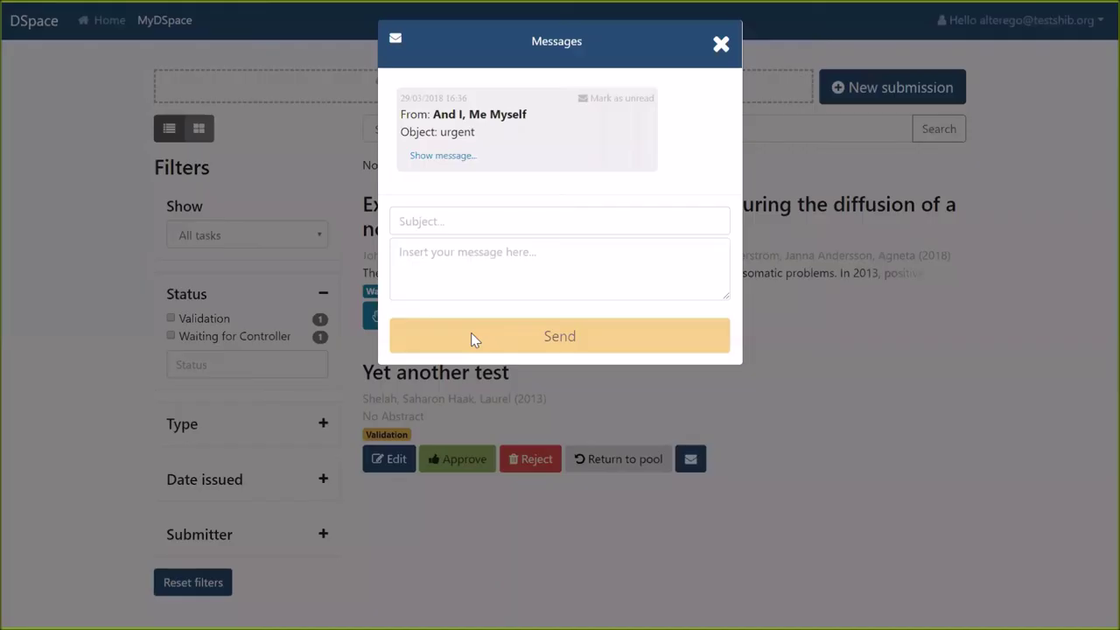
click(442, 155)
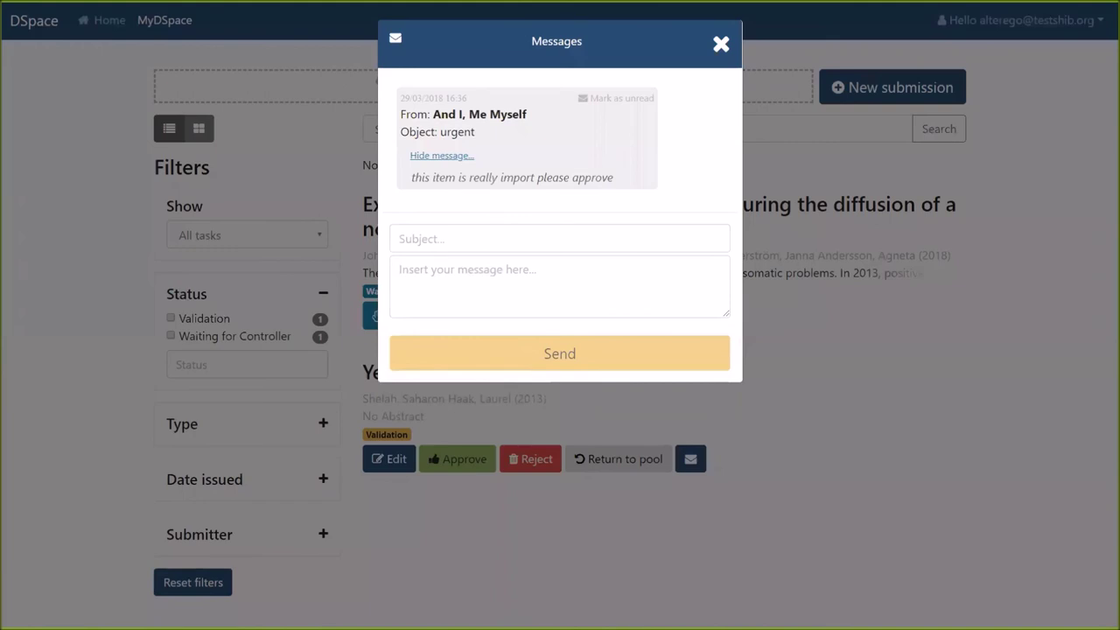
click(721, 44)
Claim the "Exploring experiences among adopters" task and return it to the pool
click(376, 319)
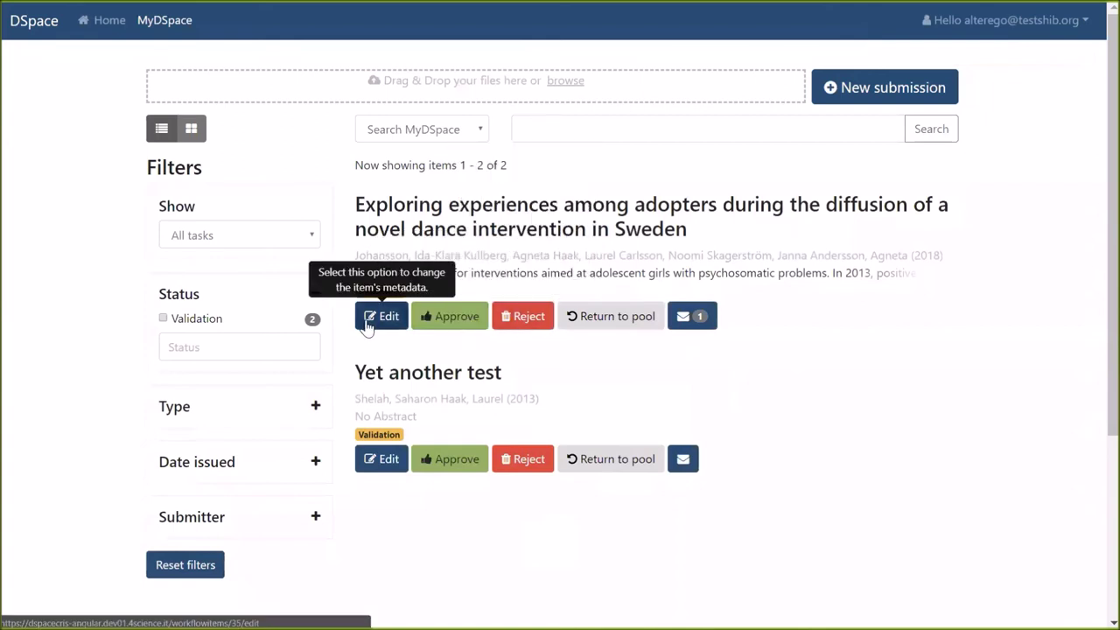
click(625, 319)
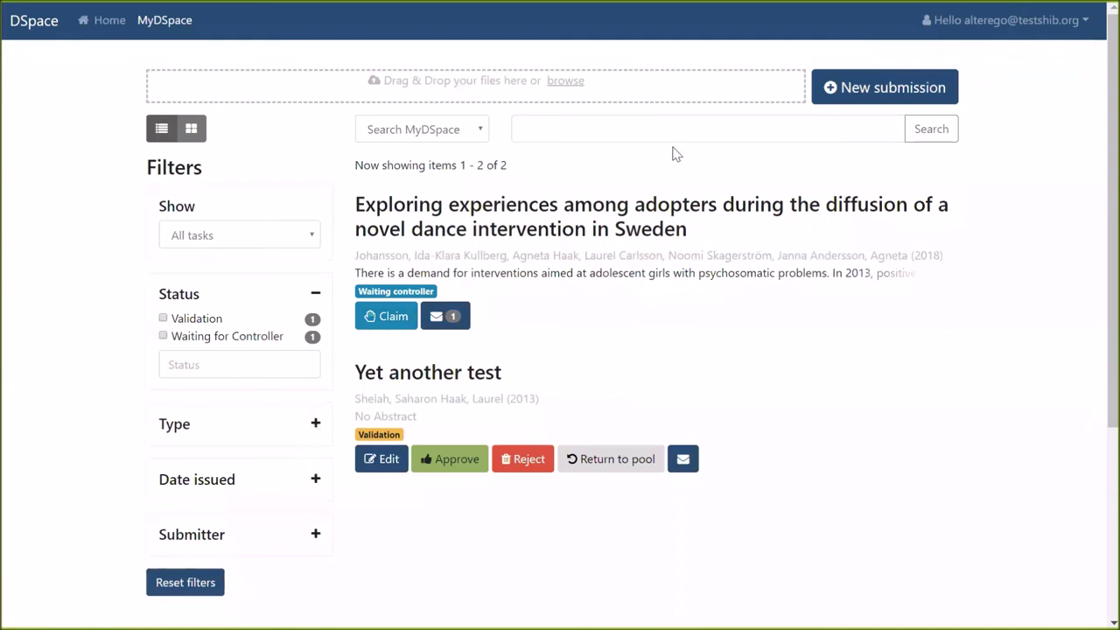
Check the options of the Type filter, collapse it and expand the Date issued filter
click(317, 427)
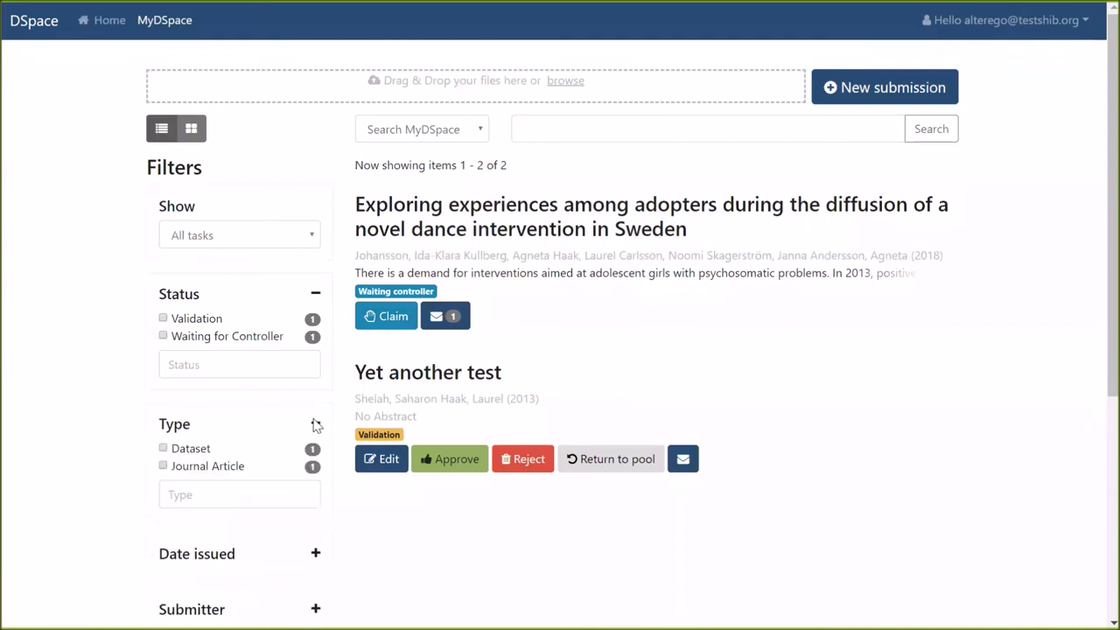
click(316, 427)
click(316, 481)
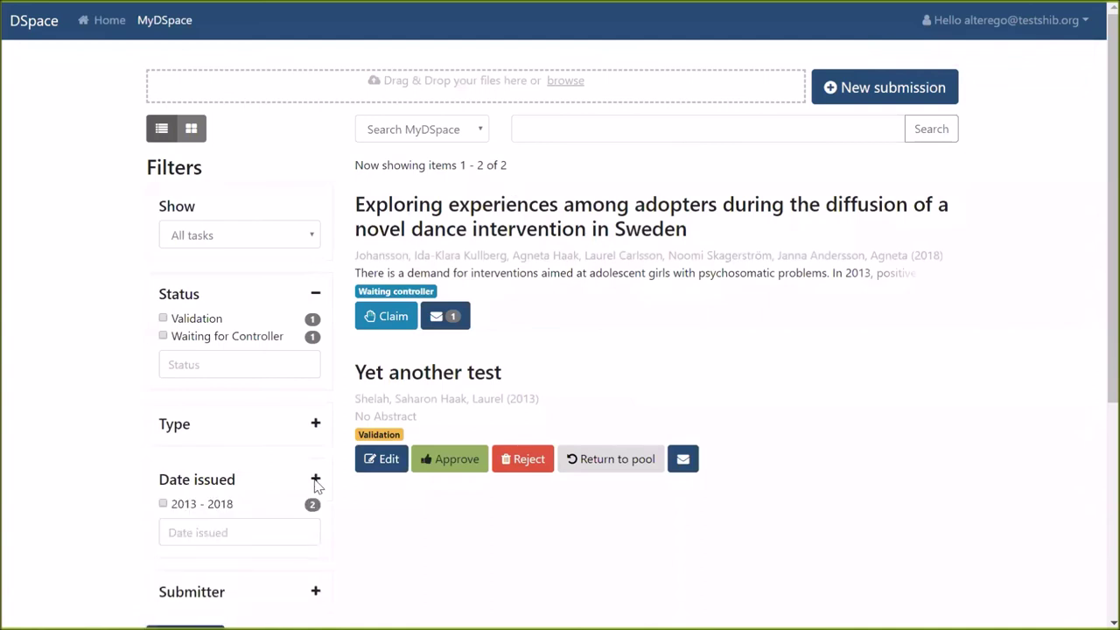
Claim the "Exploring experiences among adopters" task and open its item for metadata editing
click(378, 316)
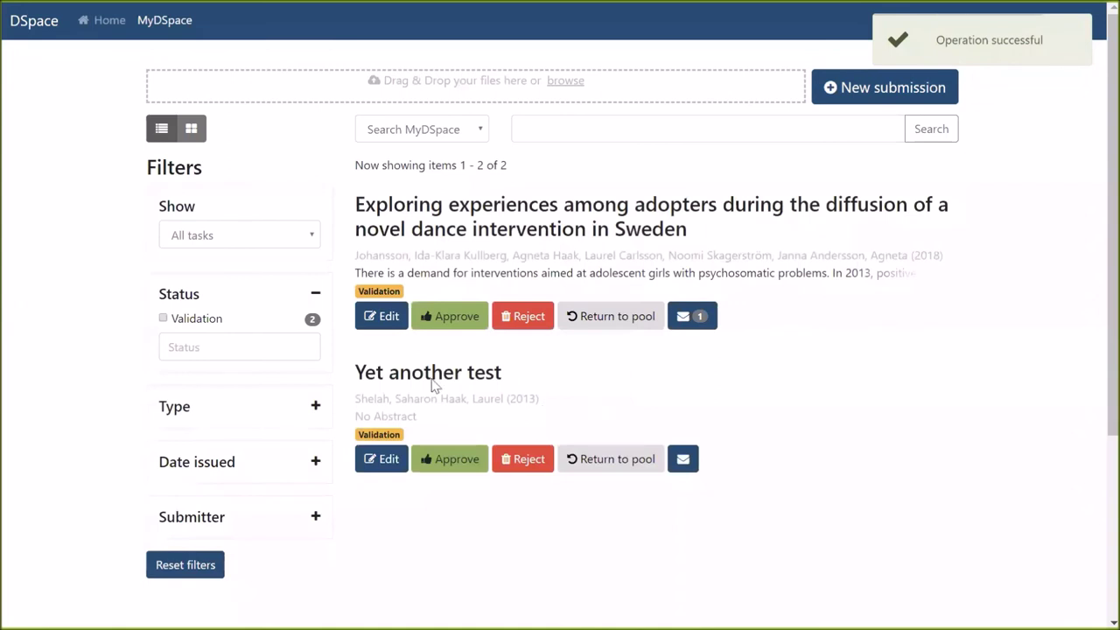
click(384, 318)
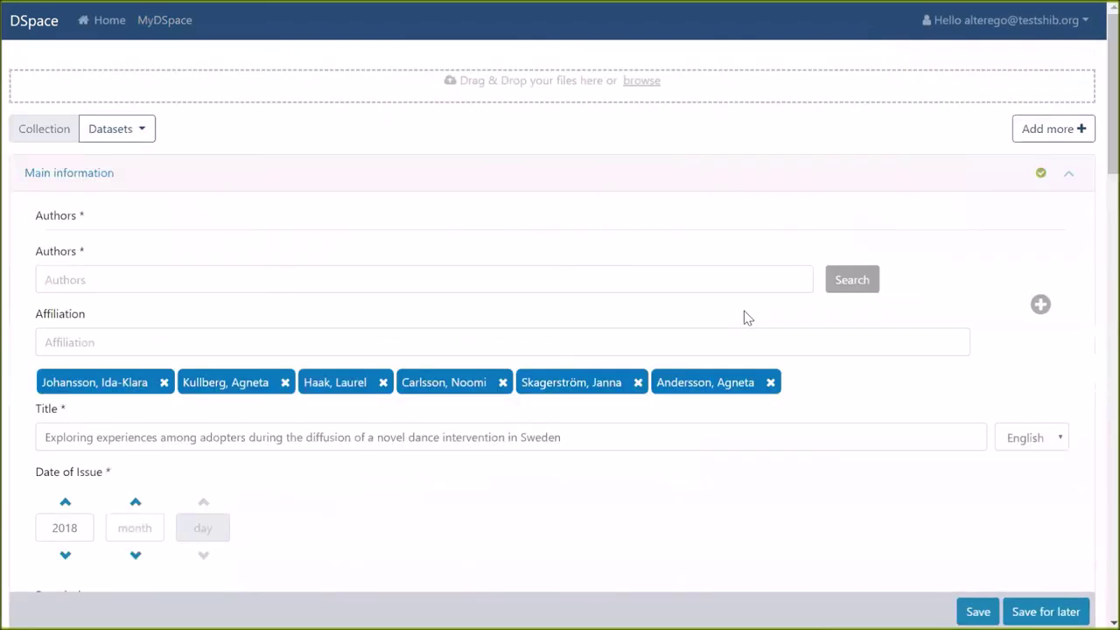
Review the item's main information fields, and collapse the Main information, Indexing, Acknowledgements and Identifiers sections
scroll(747, 318, down, 3)
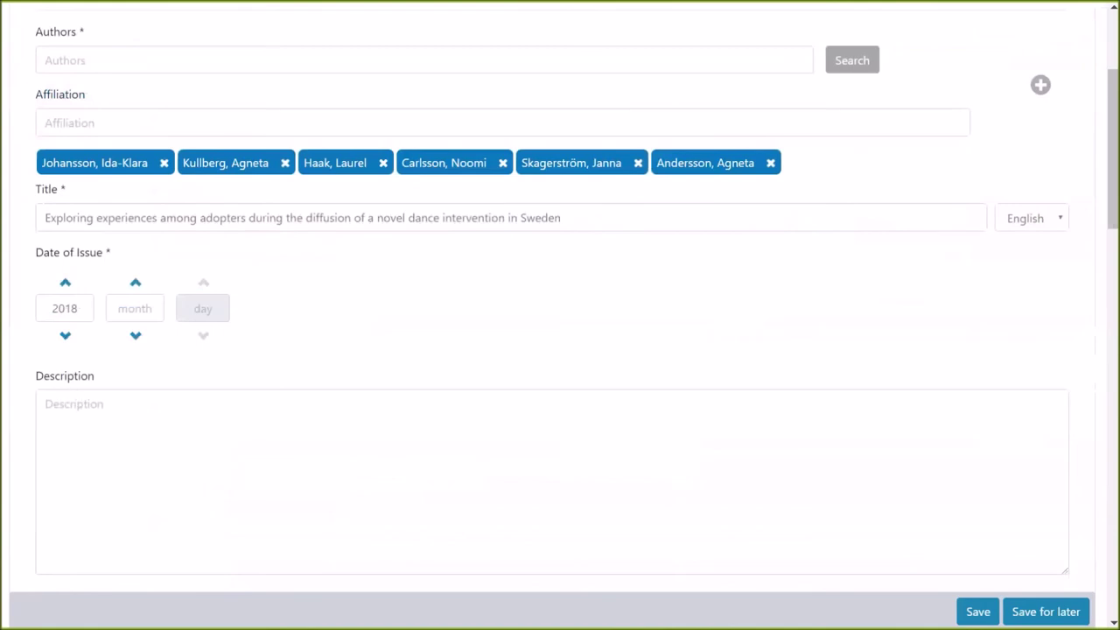
scroll(300, 310, up, 1)
scroll(130, 131, up, 1)
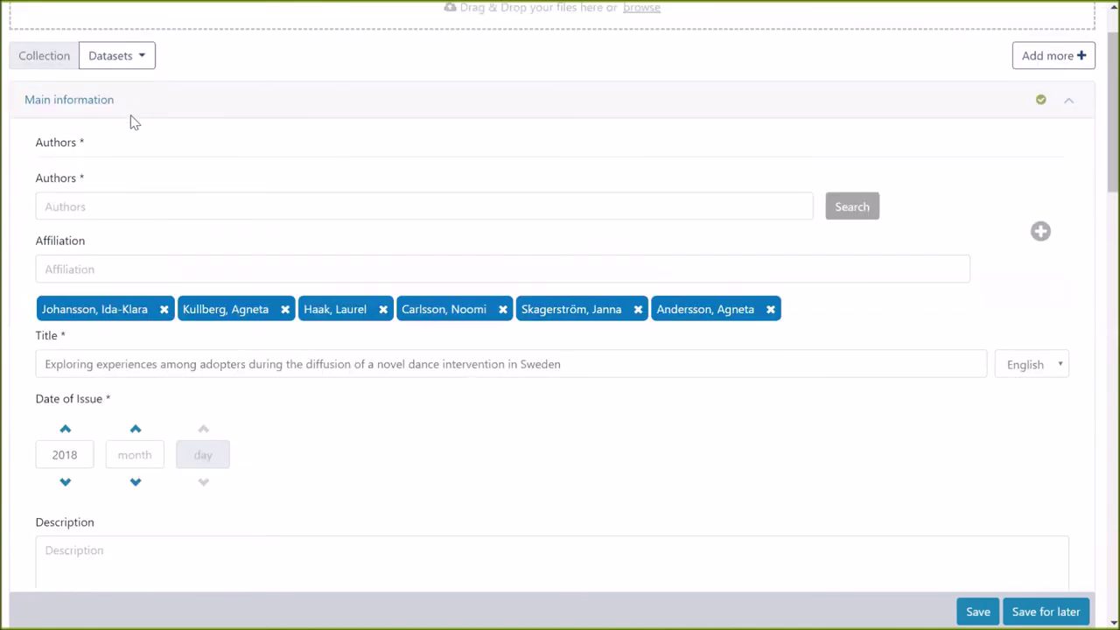
scroll(350, 332, down, 2)
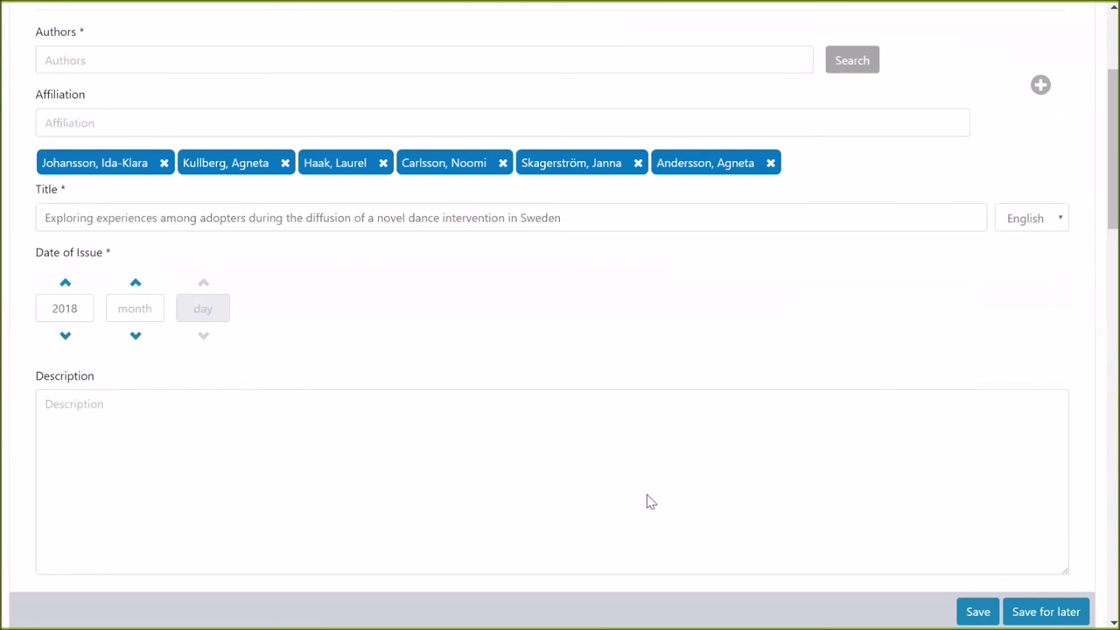
scroll(648, 500, up, 3)
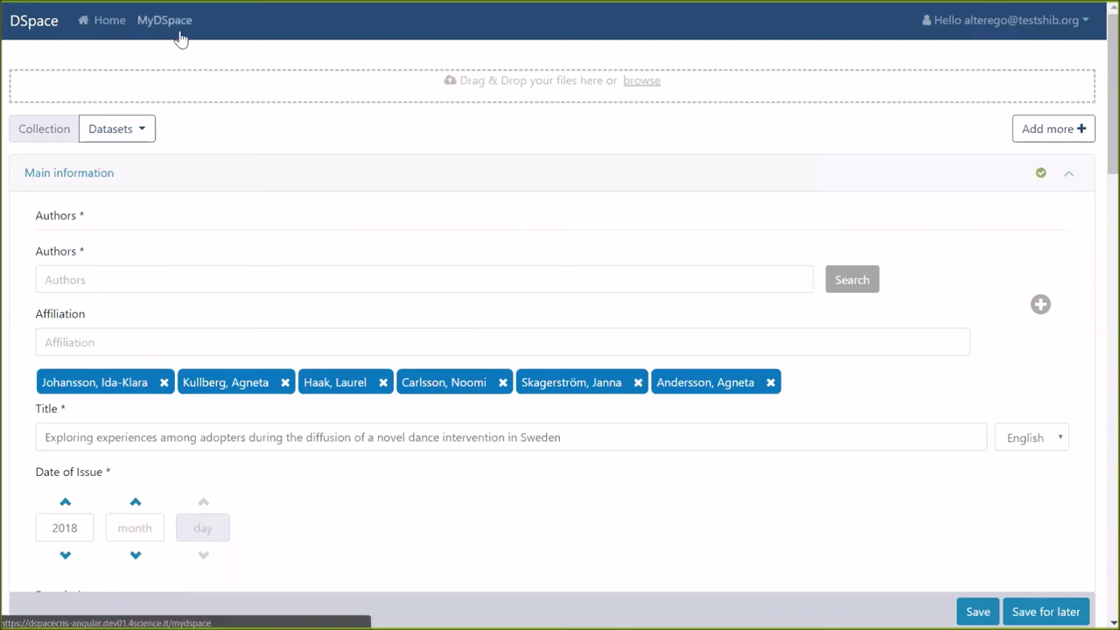
click(1072, 180)
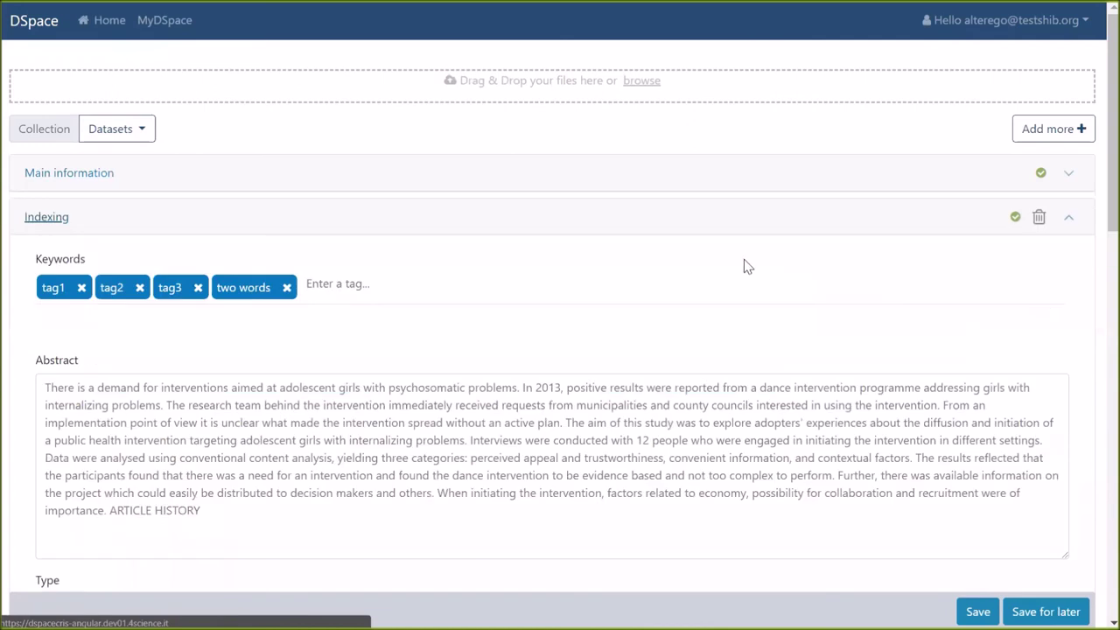
click(1071, 226)
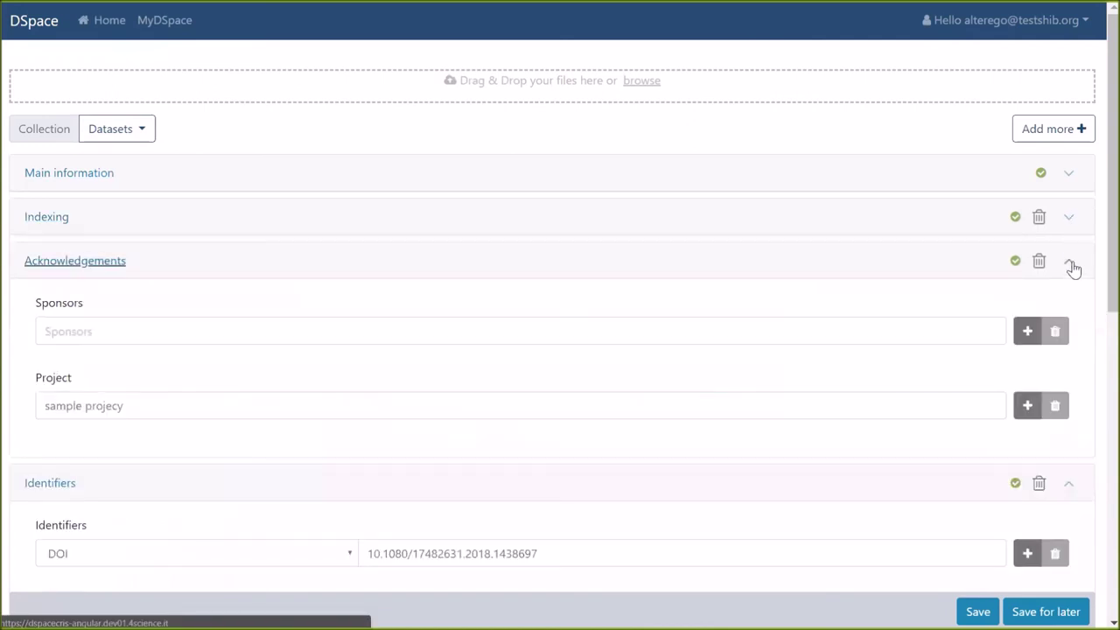
click(1072, 268)
click(1071, 307)
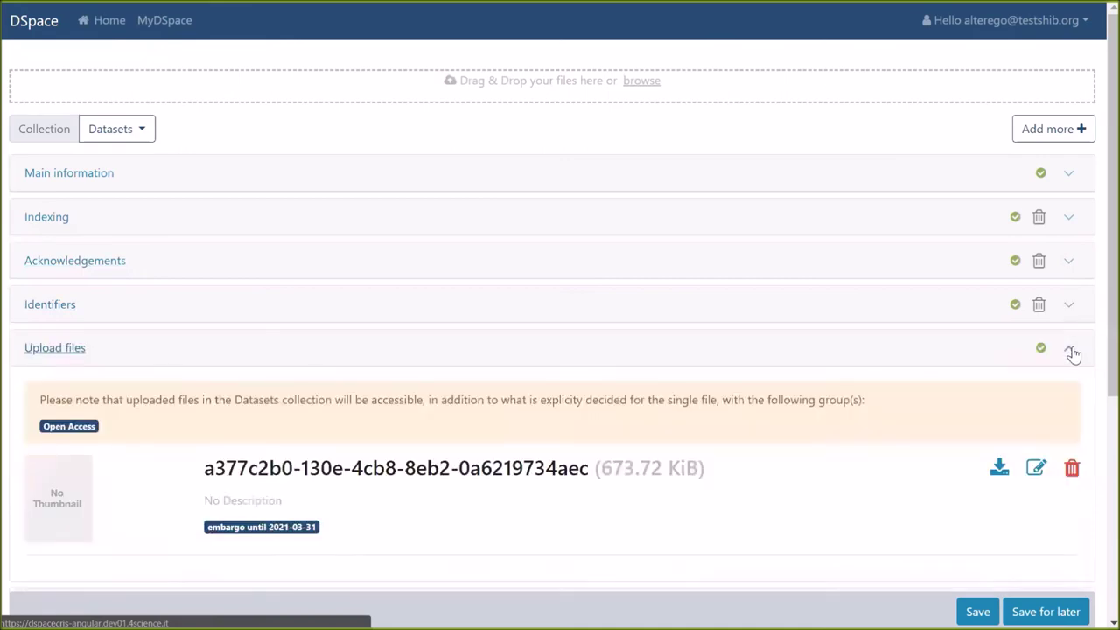
Check the uploaded file's entry, collapse the Upload files section and highlight the full deposit license text
scroll(1072, 353, down, 1)
scroll(1071, 332, down, 1)
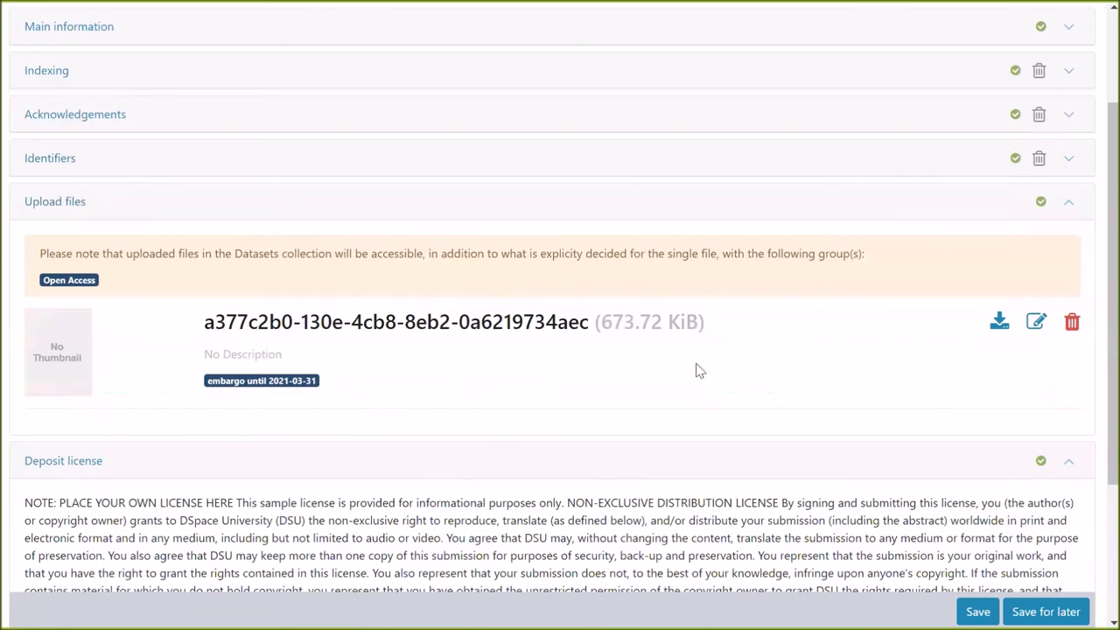
scroll(740, 376, up, 2)
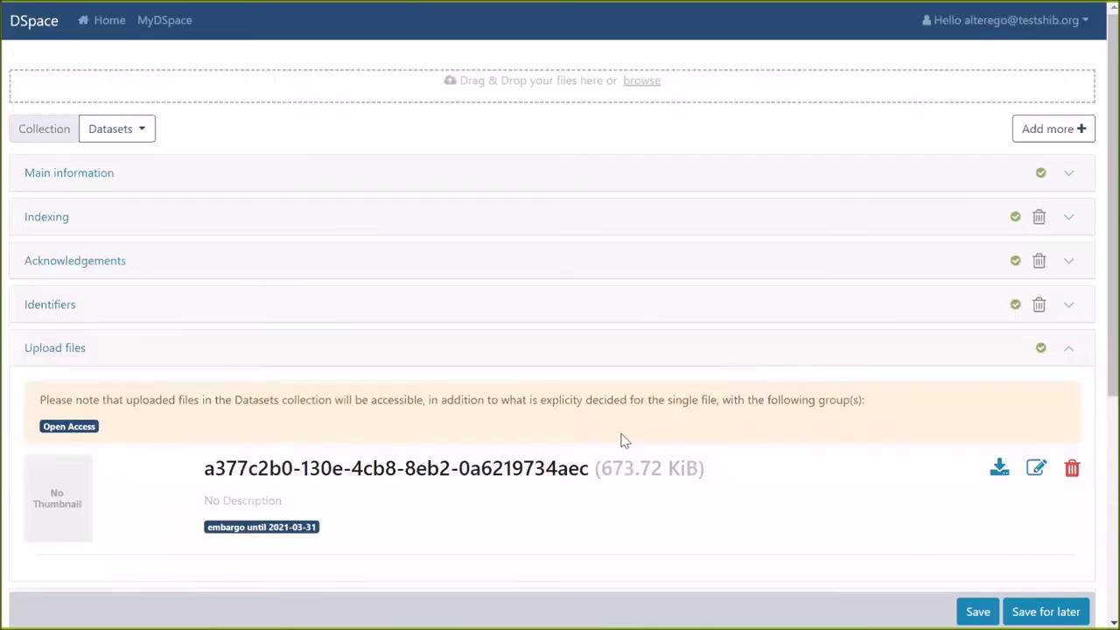
scroll(713, 359, down, 2)
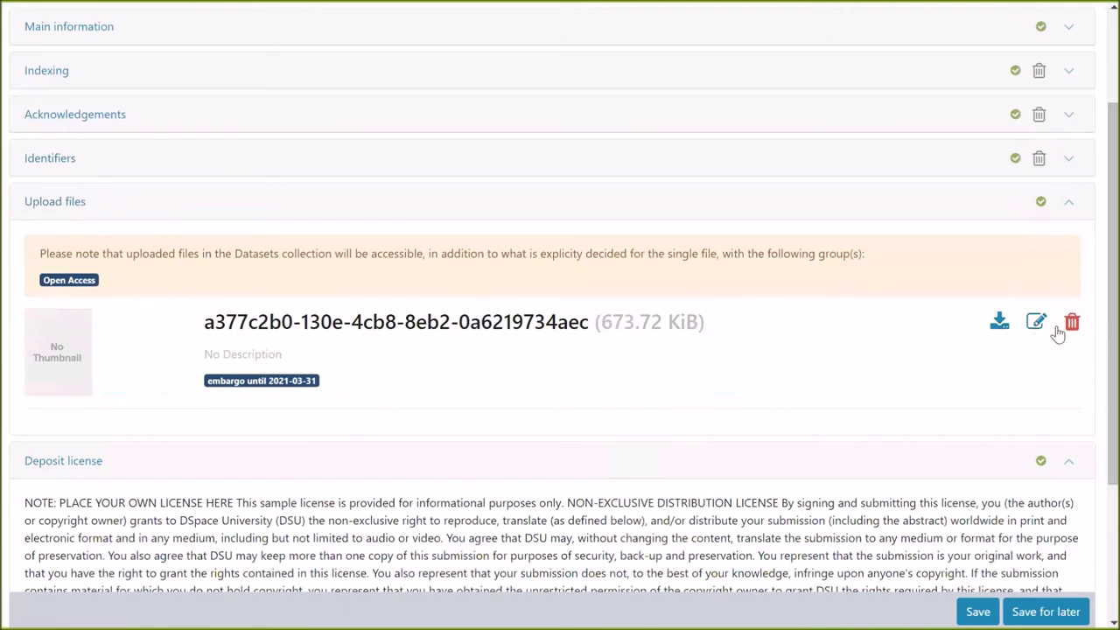
click(1064, 210)
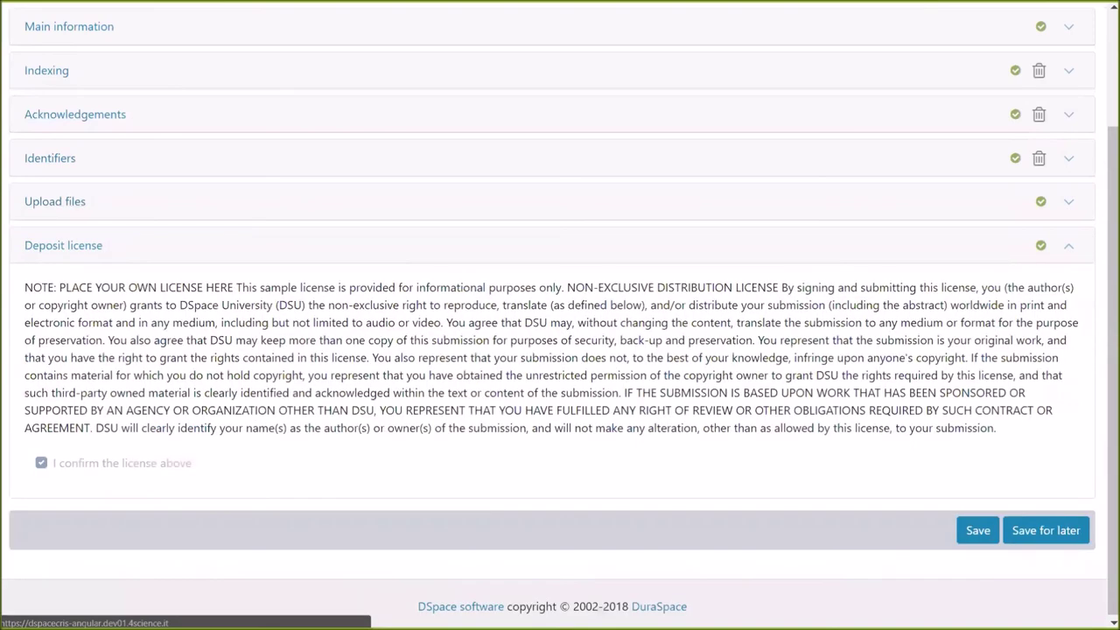
drag(25, 284, 1017, 432)
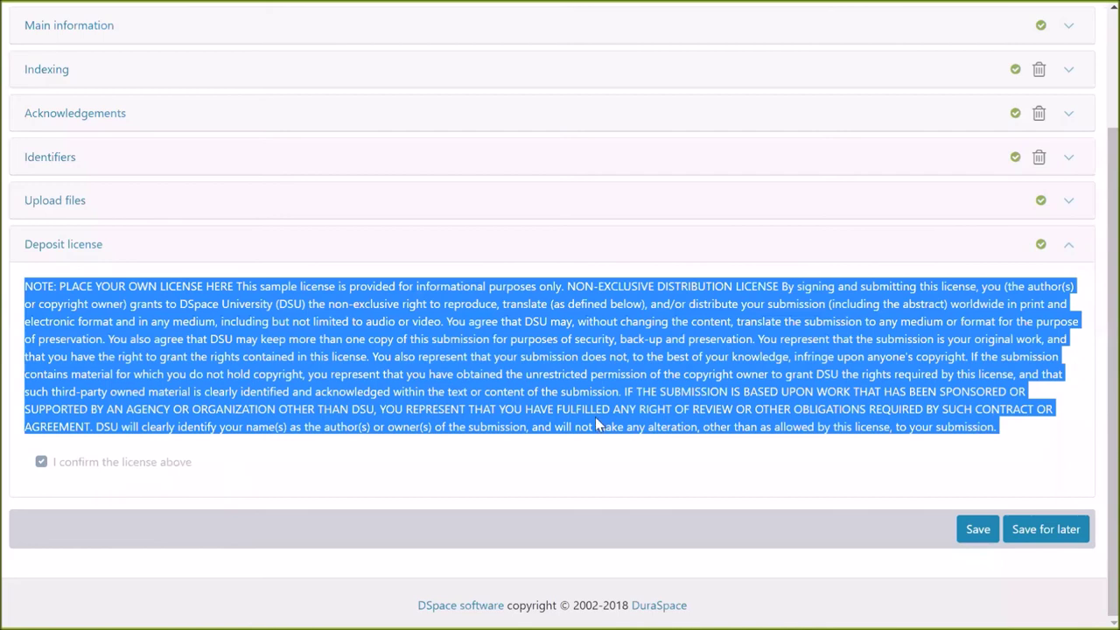
Leave the item form for MyDSpace and set the list to show All tasks
scroll(595, 416, up, 3)
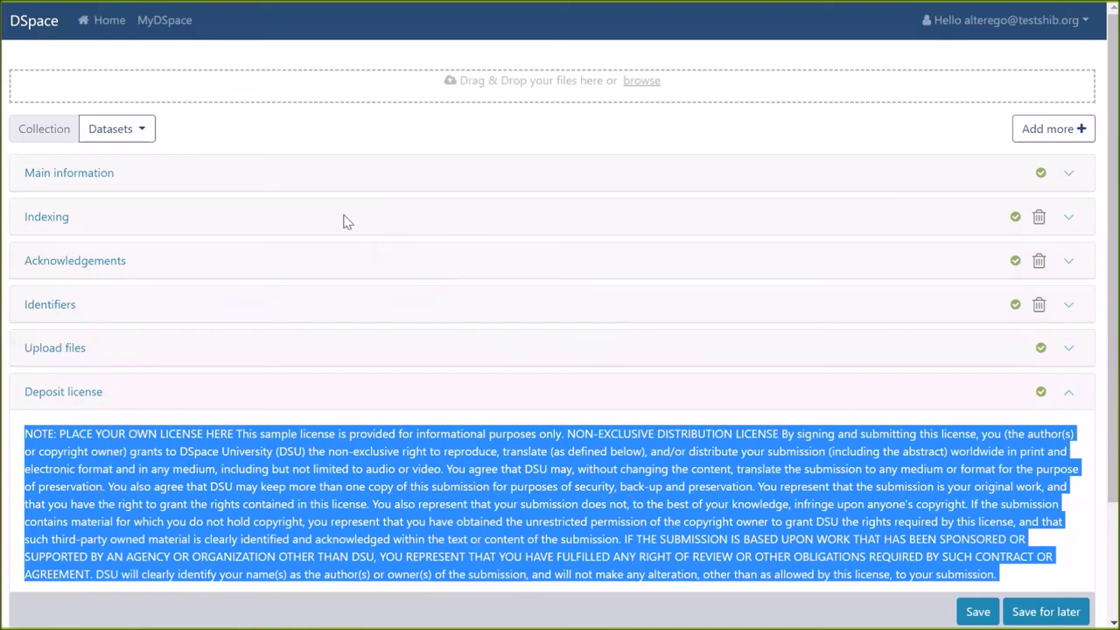
click(168, 26)
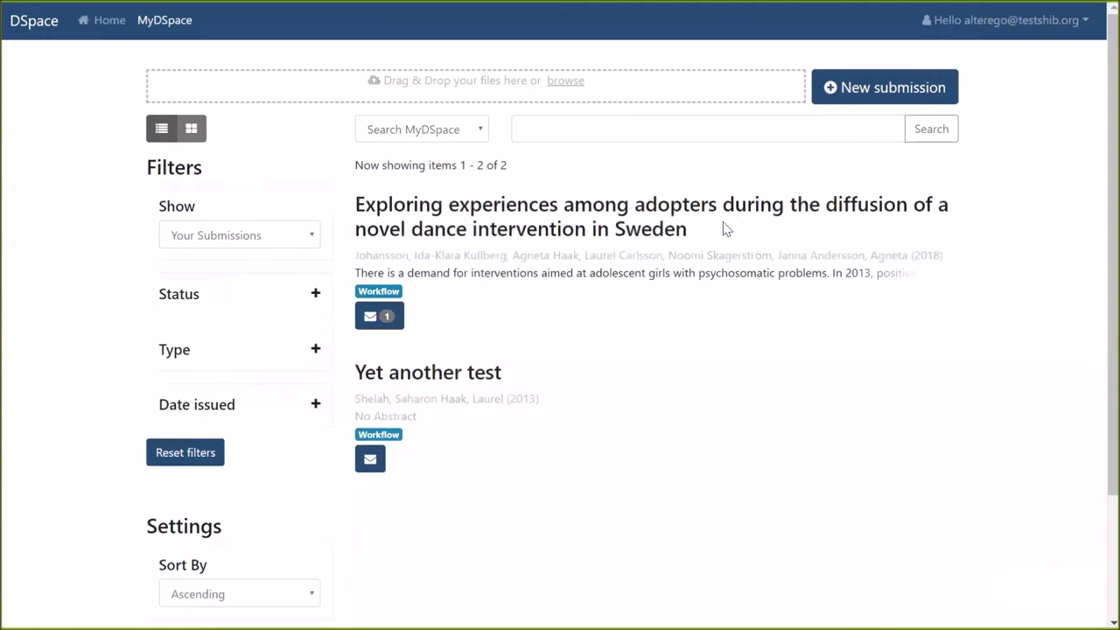
click(278, 236)
click(235, 278)
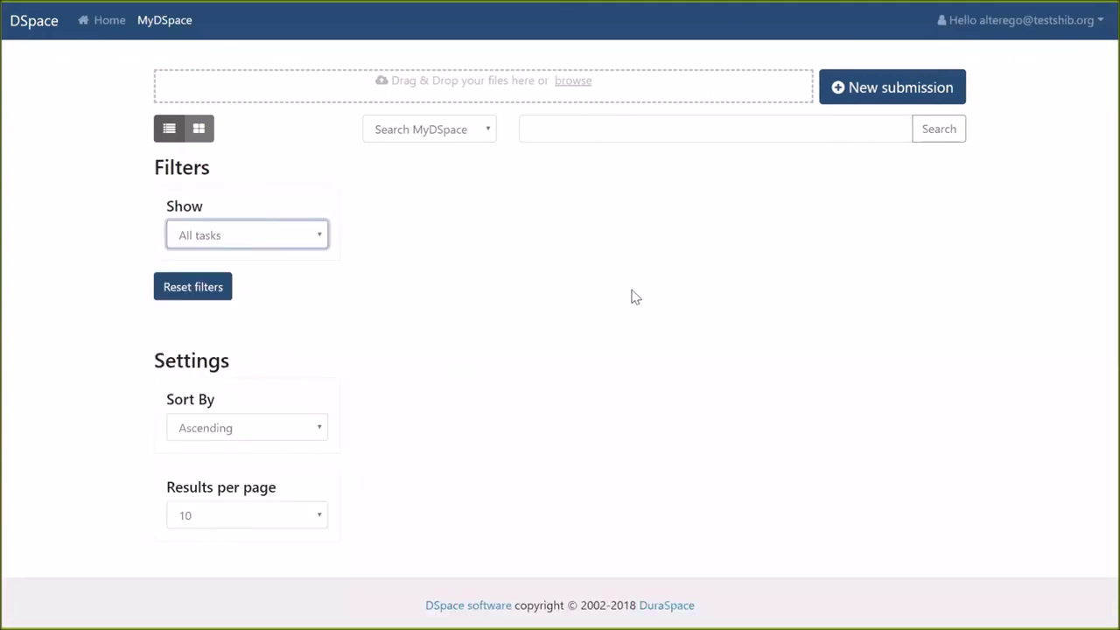
scroll(840, 322, down, 1)
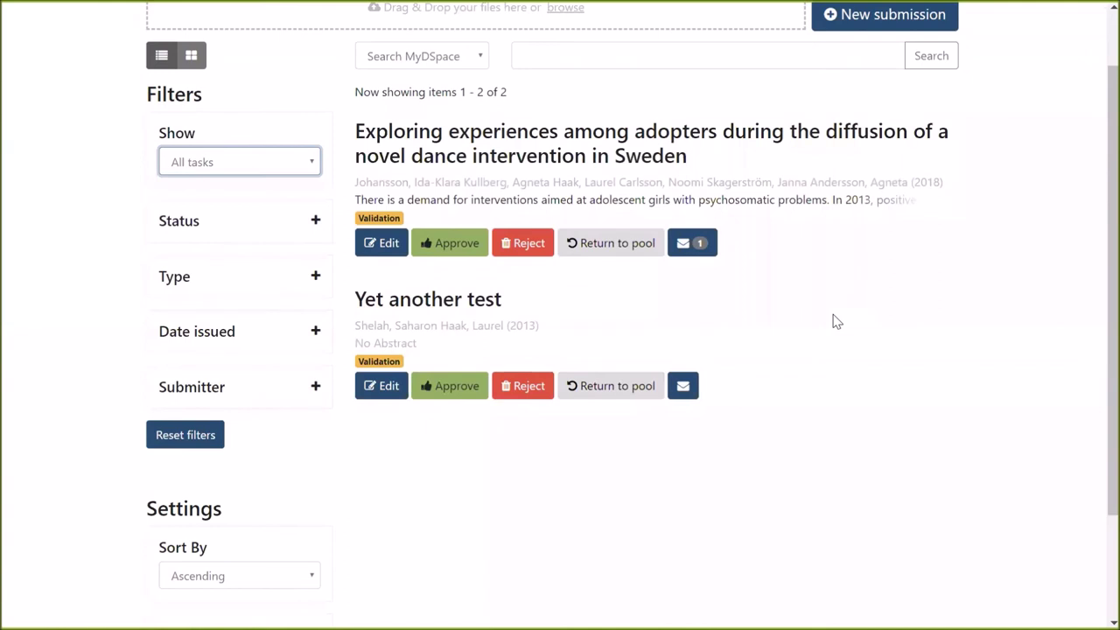
scroll(683, 361, up, 1)
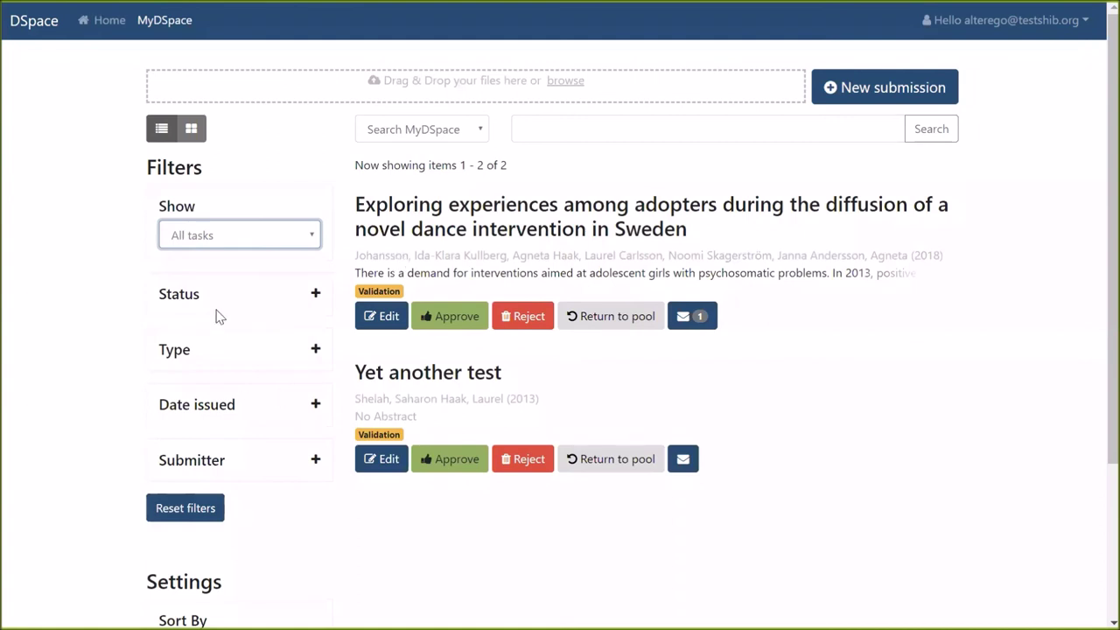
Check the Show options, keep All tasks selected, and expand the Status, Type and Date issued filters
click(312, 238)
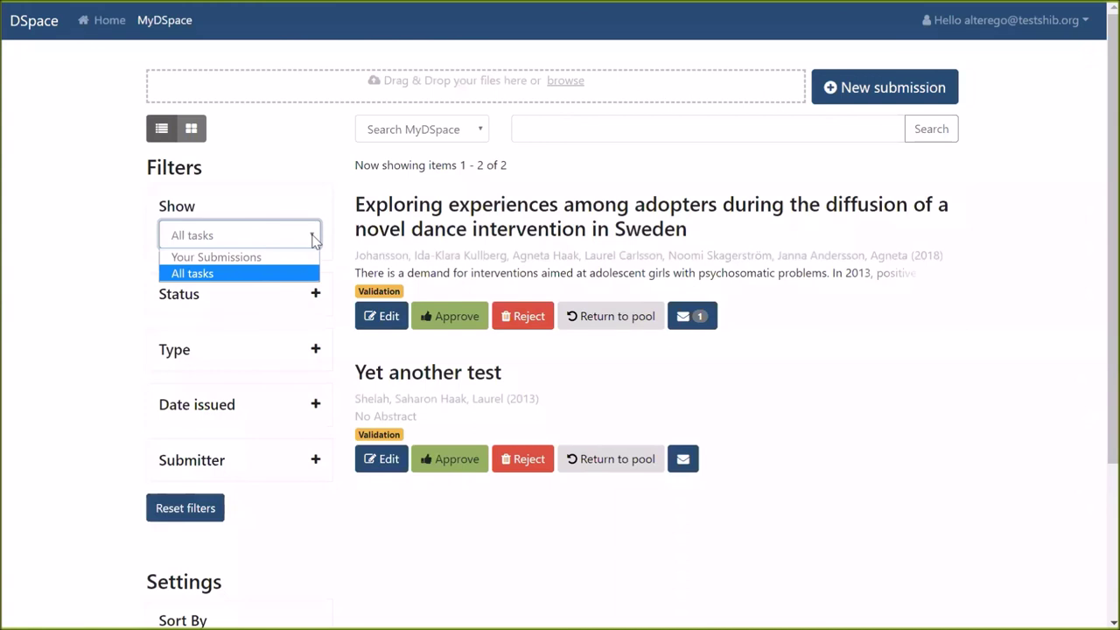
click(314, 272)
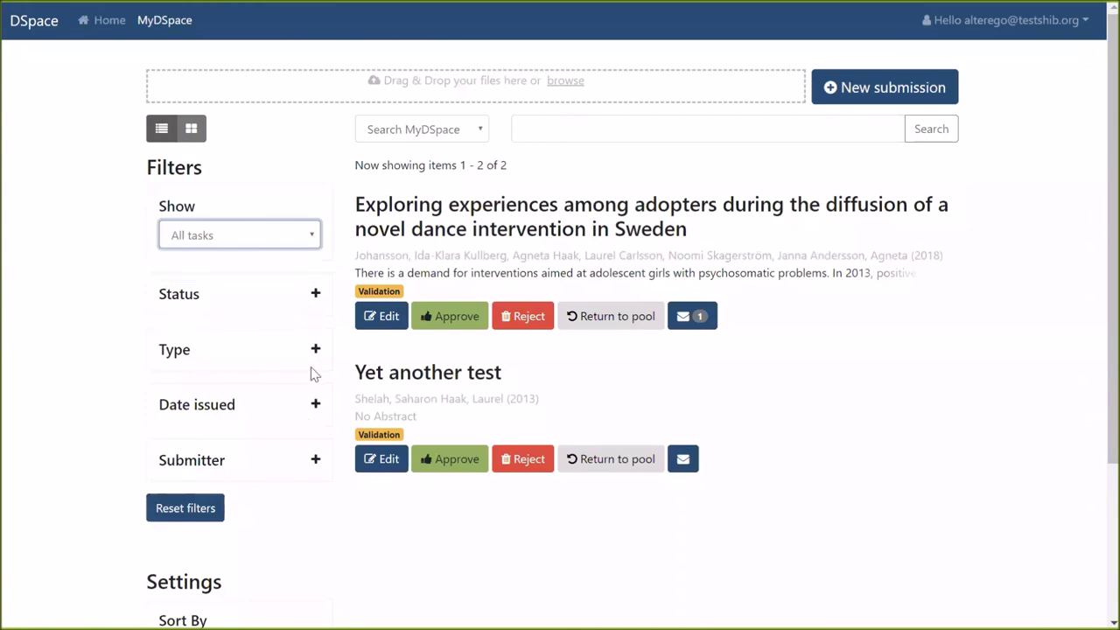
click(315, 293)
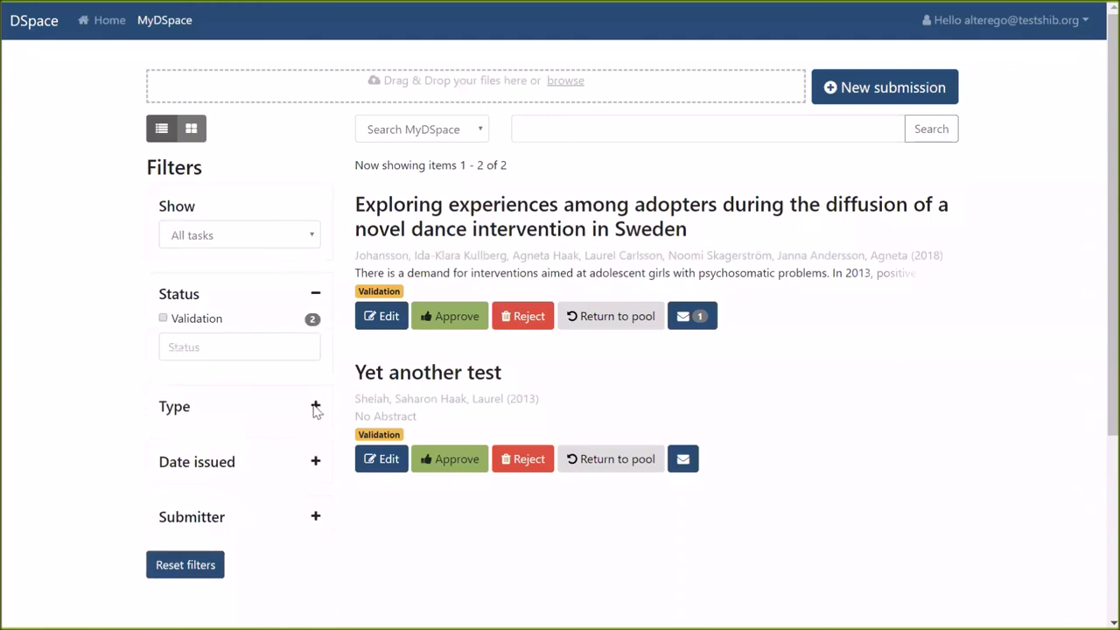
click(316, 407)
click(316, 537)
scroll(316, 440, down, 1)
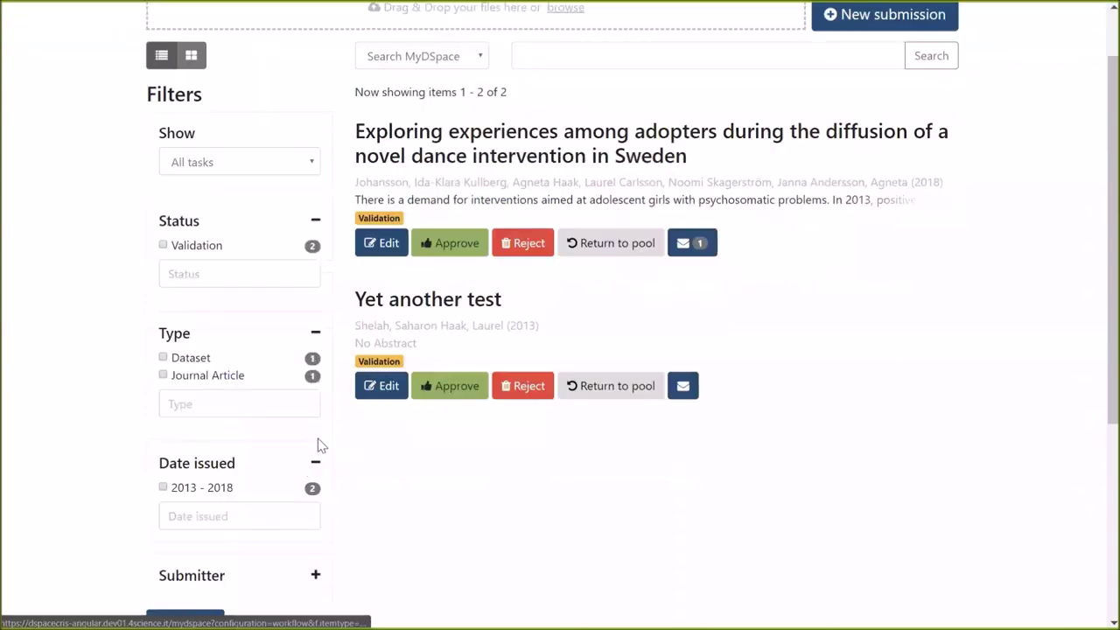
Switch the task list to the detail view and examine the "Exploring experiences among adopters" task's metadata, file, available actions and pagination
scroll(315, 440, up, 1)
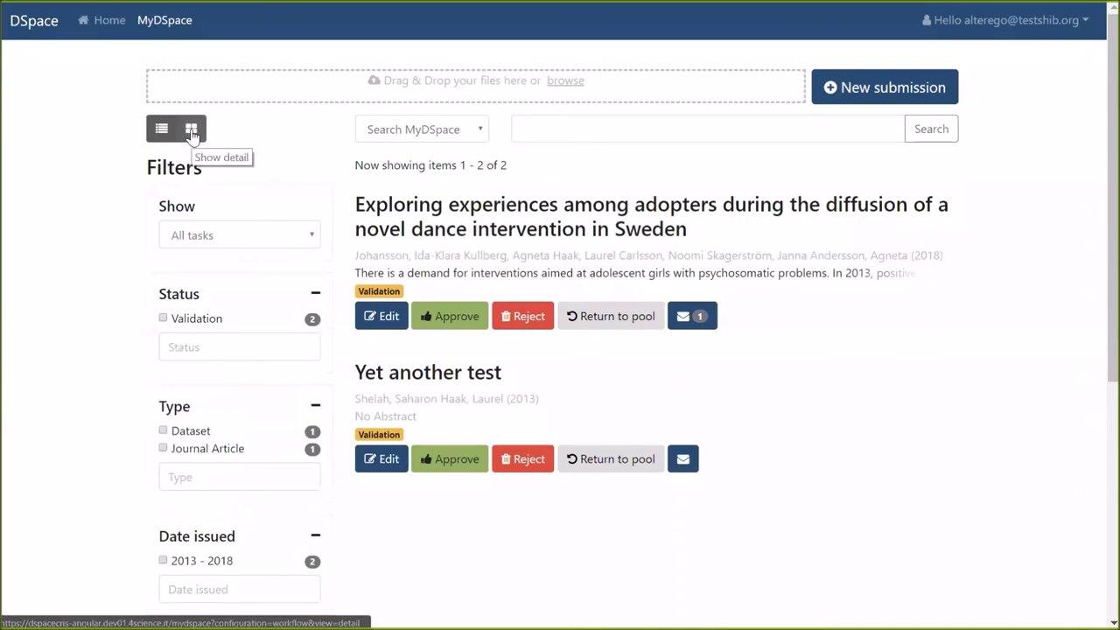
click(192, 131)
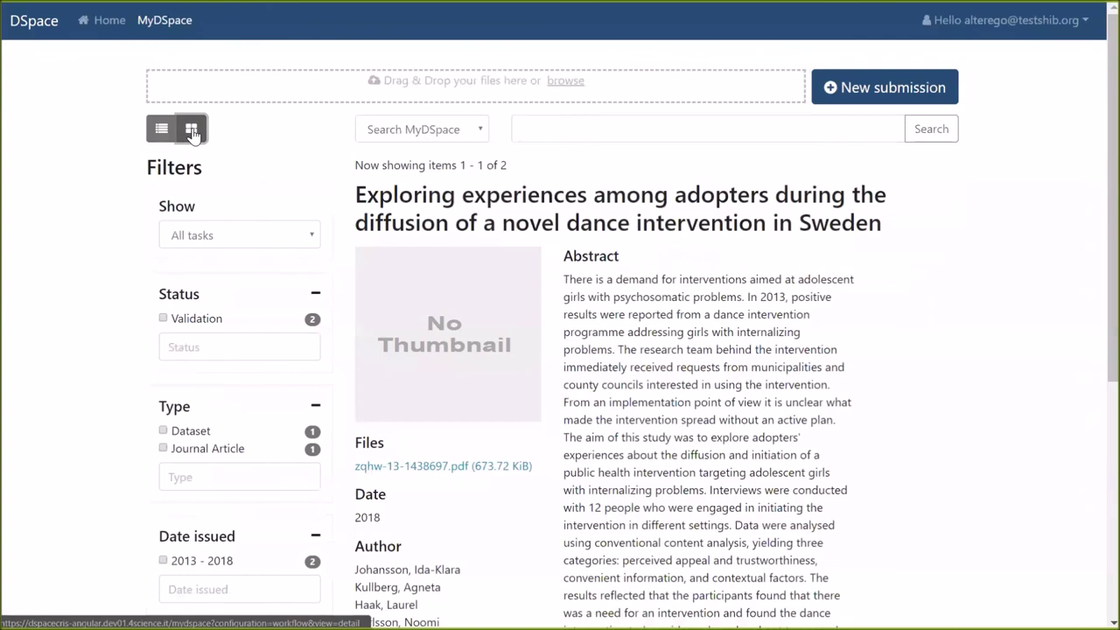
scroll(470, 240, down, 3)
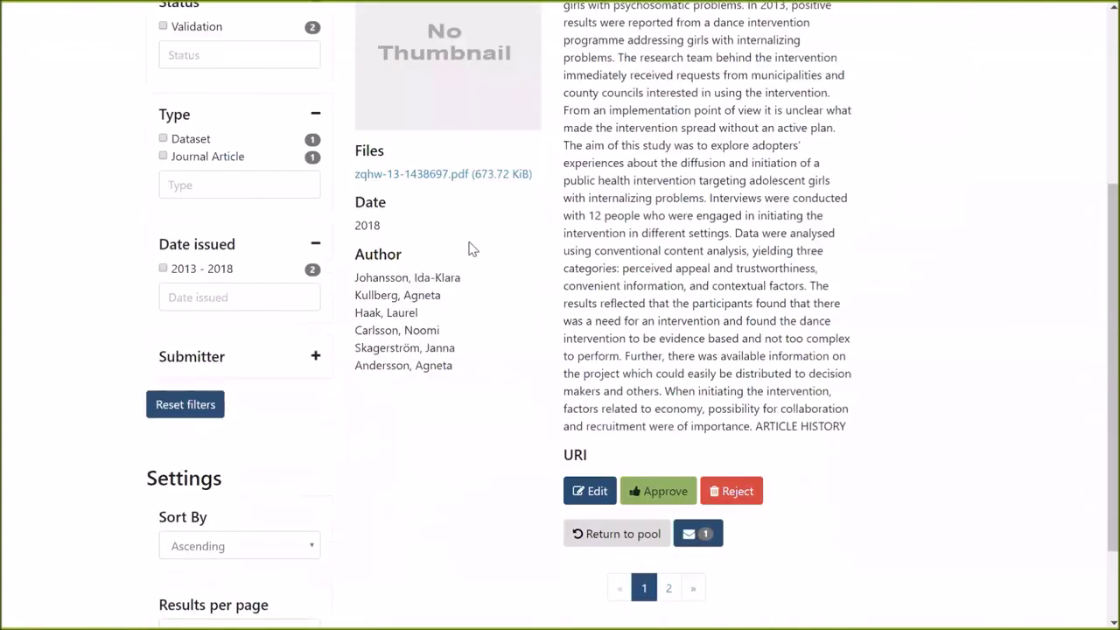
scroll(470, 249, down, 2)
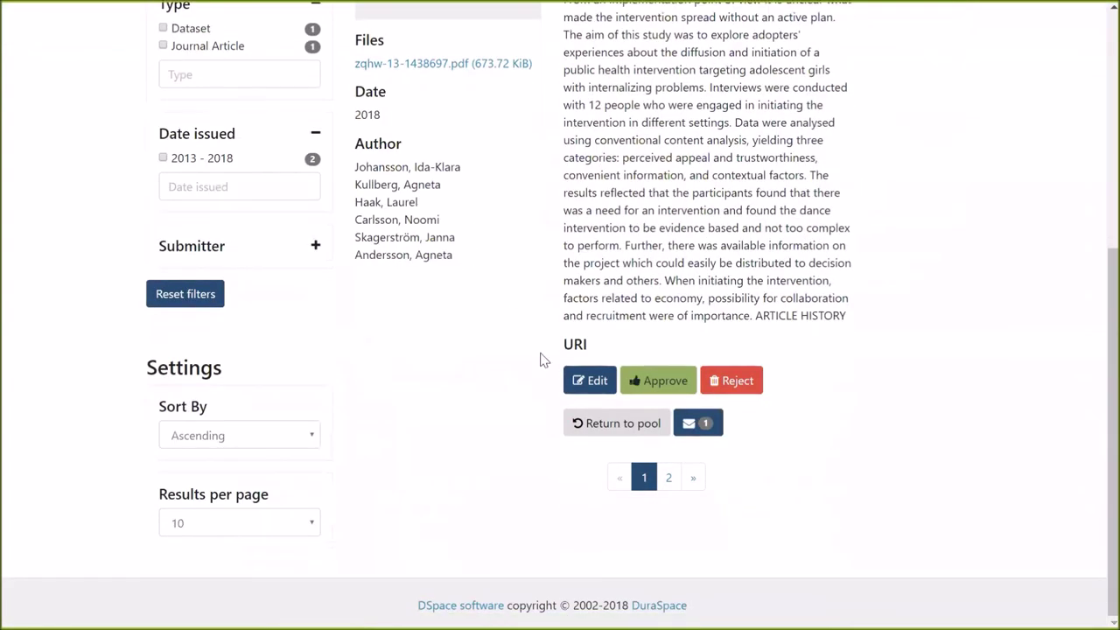
scroll(534, 412, up, 2)
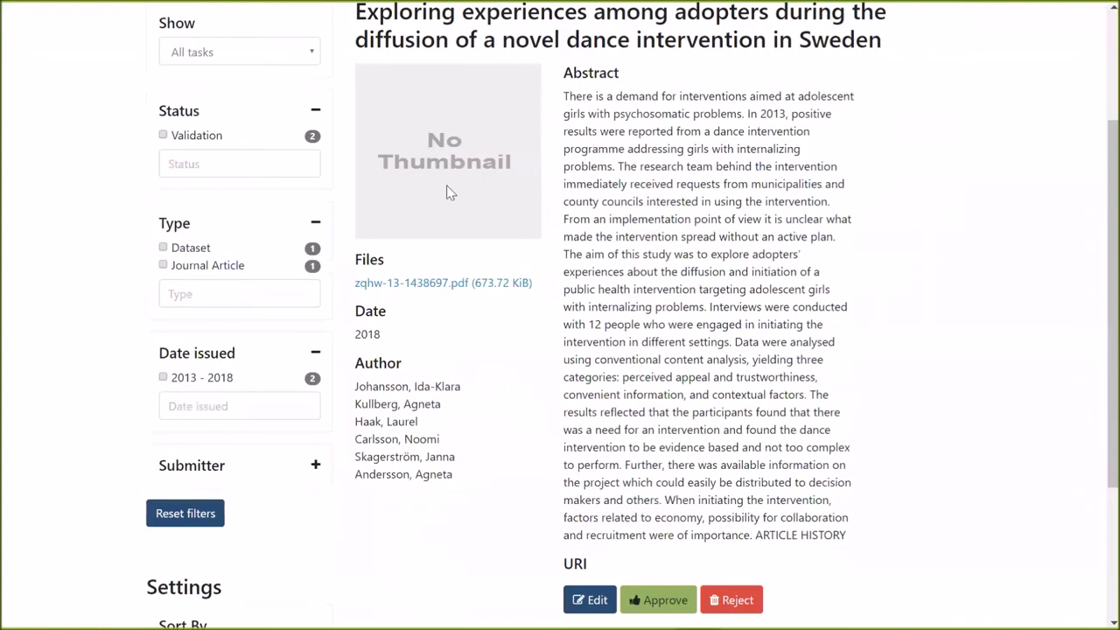
scroll(738, 283, up, 1)
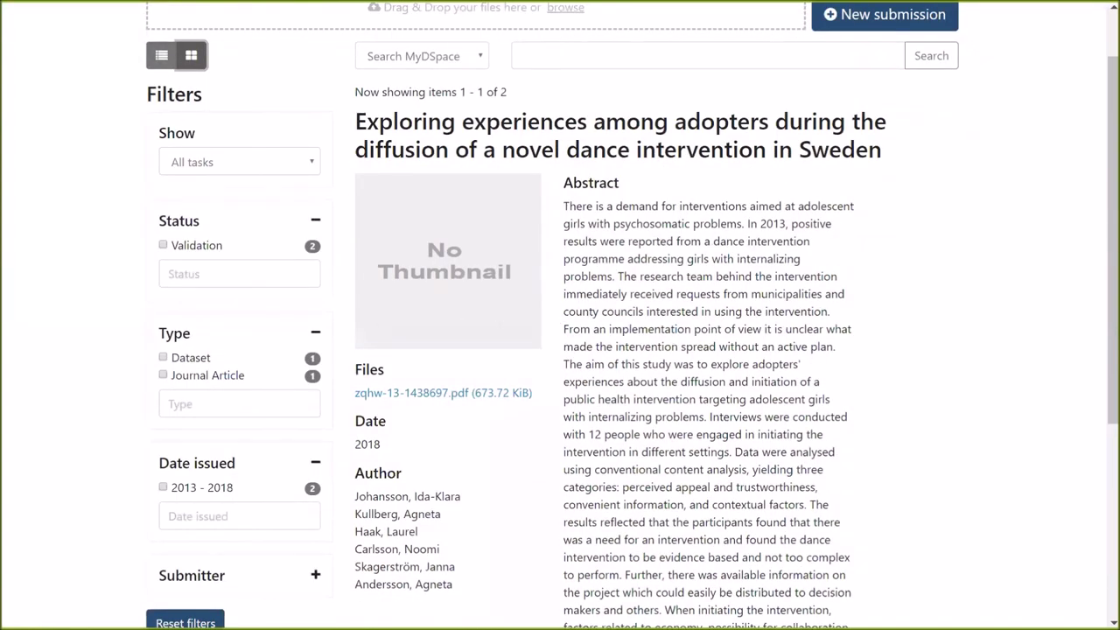
scroll(721, 390, down, 3)
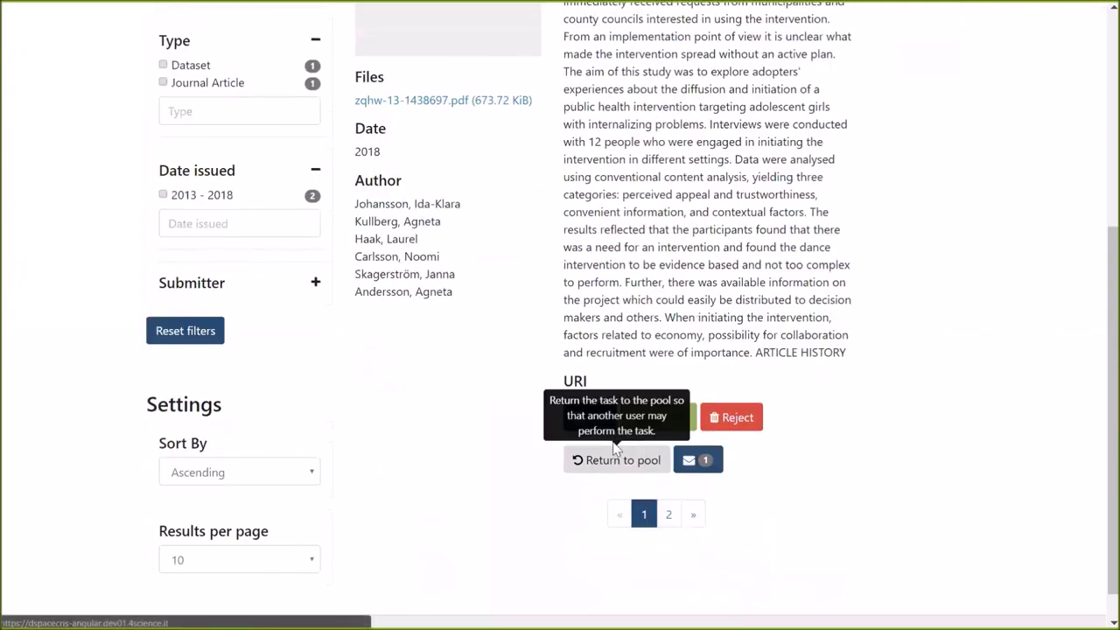
scroll(585, 450, up, 2)
scroll(501, 427, up, 3)
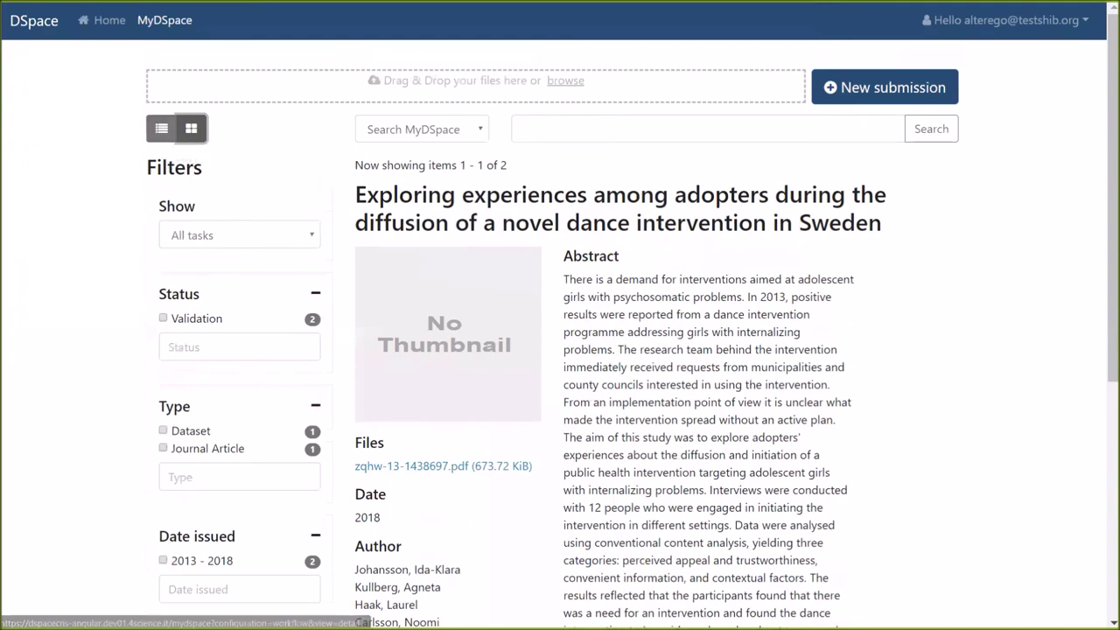
scroll(630, 406, down, 1)
scroll(630, 405, down, 4)
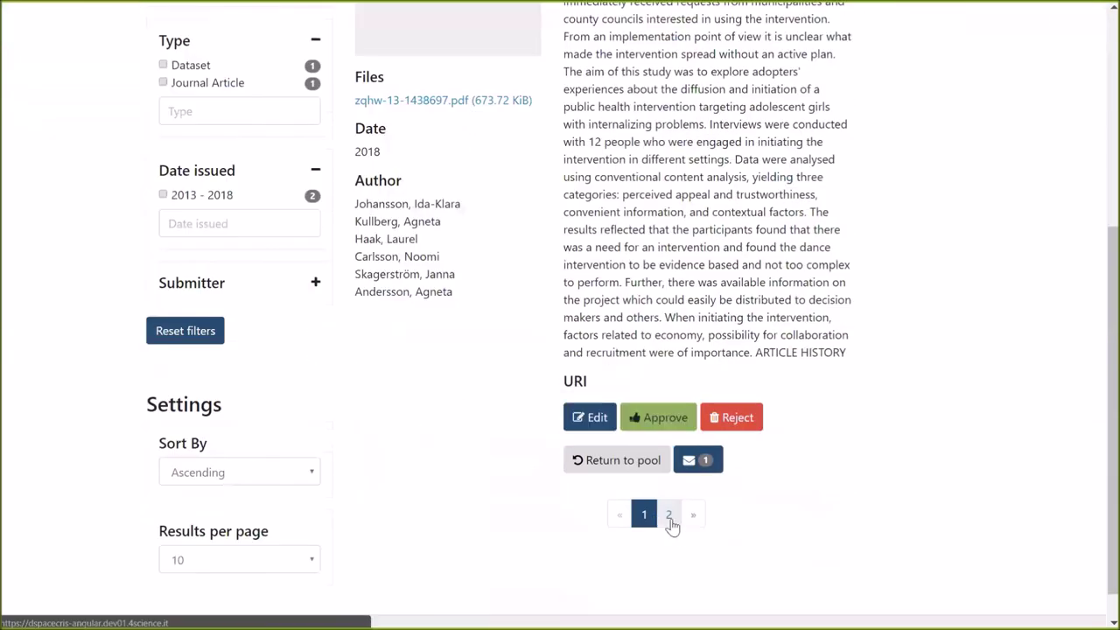
Switch back to the list view and approve the "Exploring experiences among adopters" task
scroll(411, 367, up, 3)
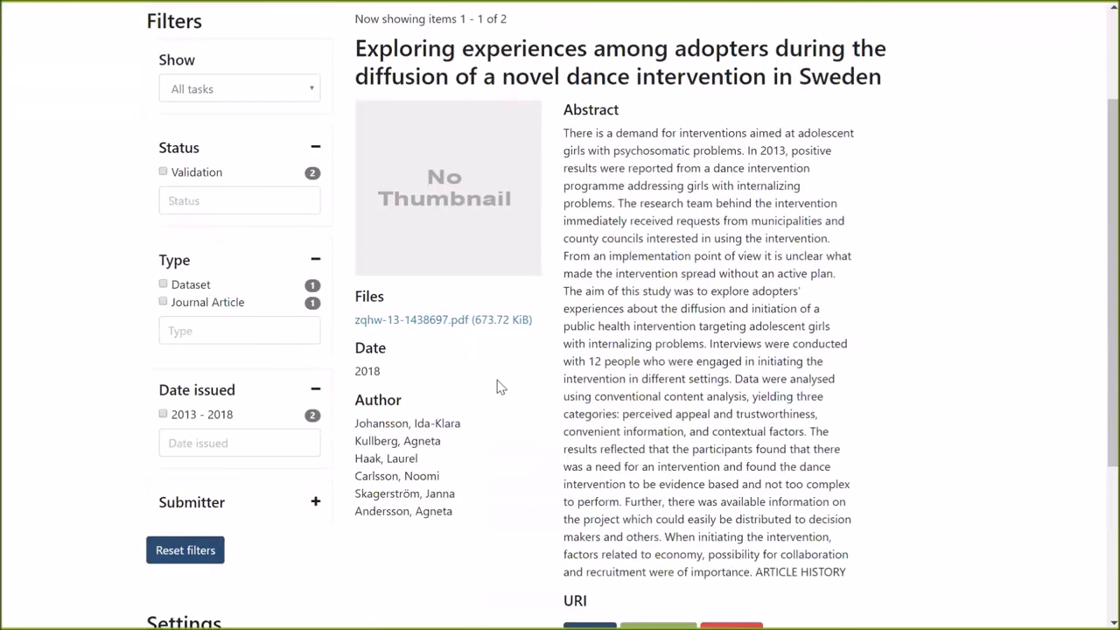
scroll(500, 388, up, 1)
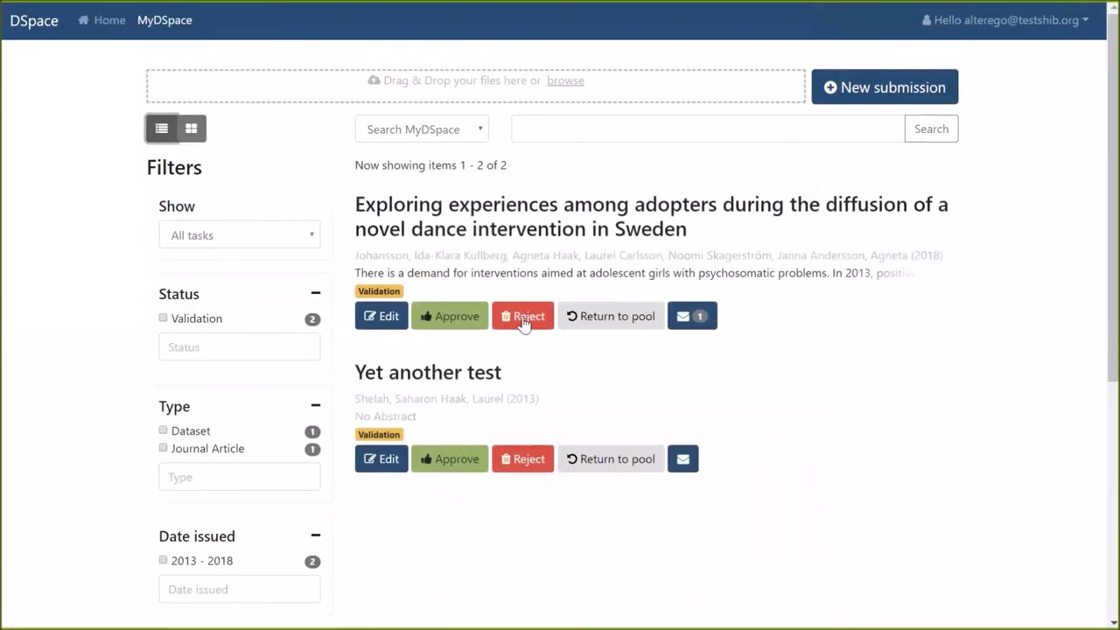
click(456, 324)
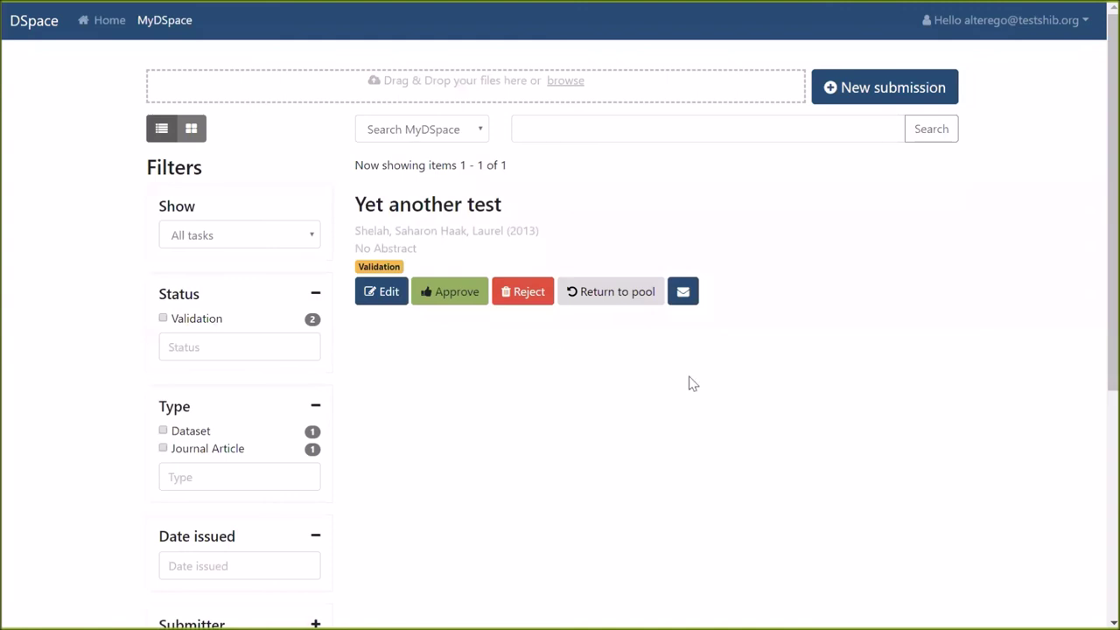
Switch to the PowerPoint slide show and advance to the Workflow process slide about advanced configurable workflow
key(alt+Tab)
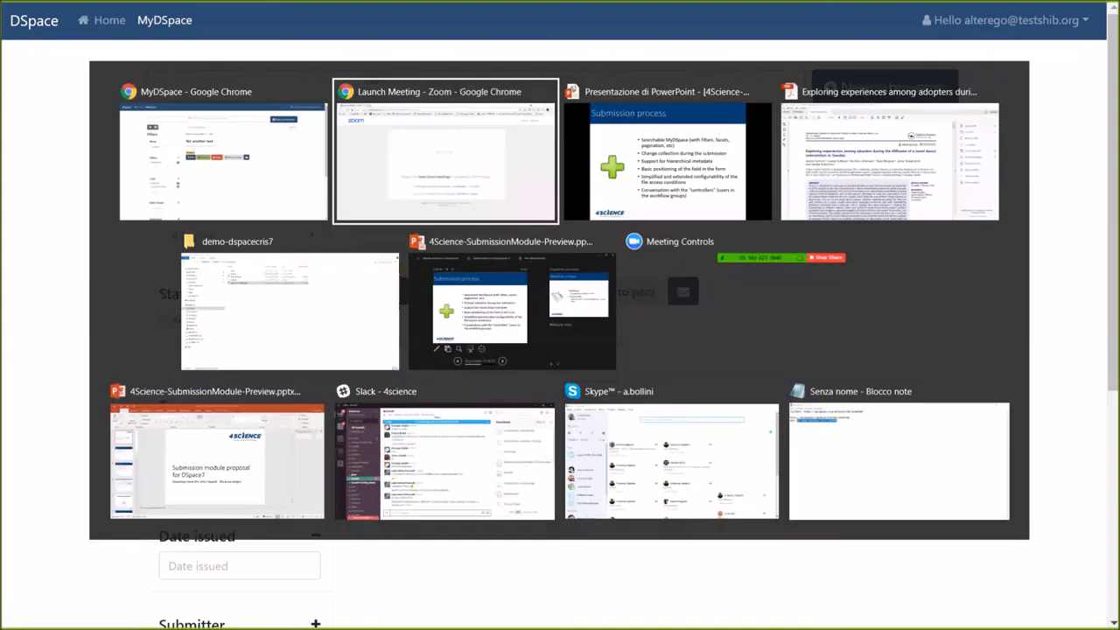
key(alt+Tab)
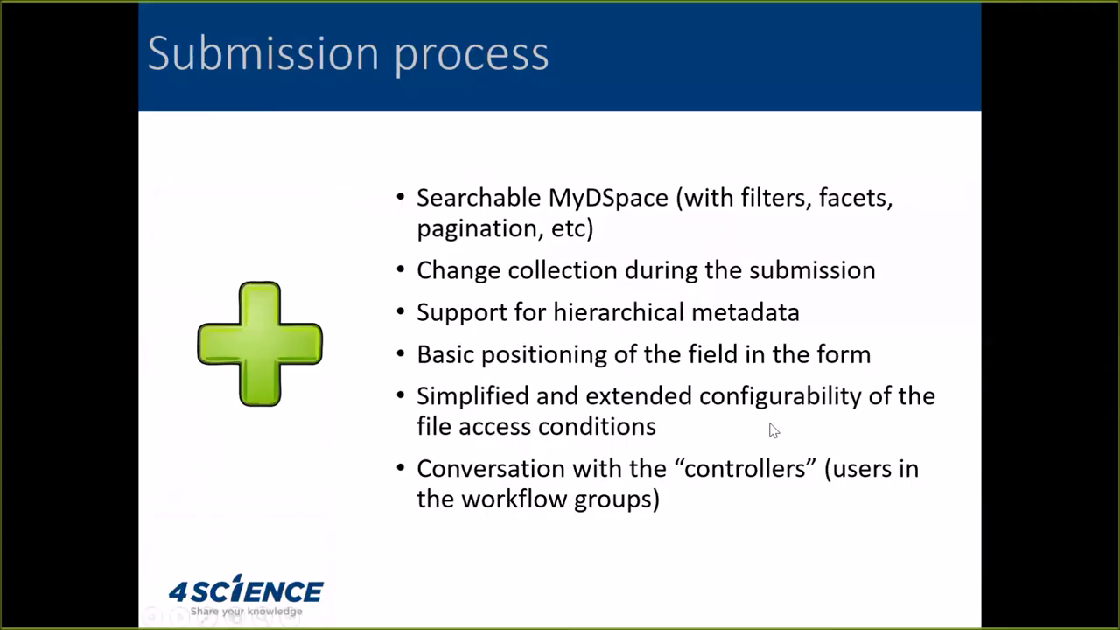
key(Right)
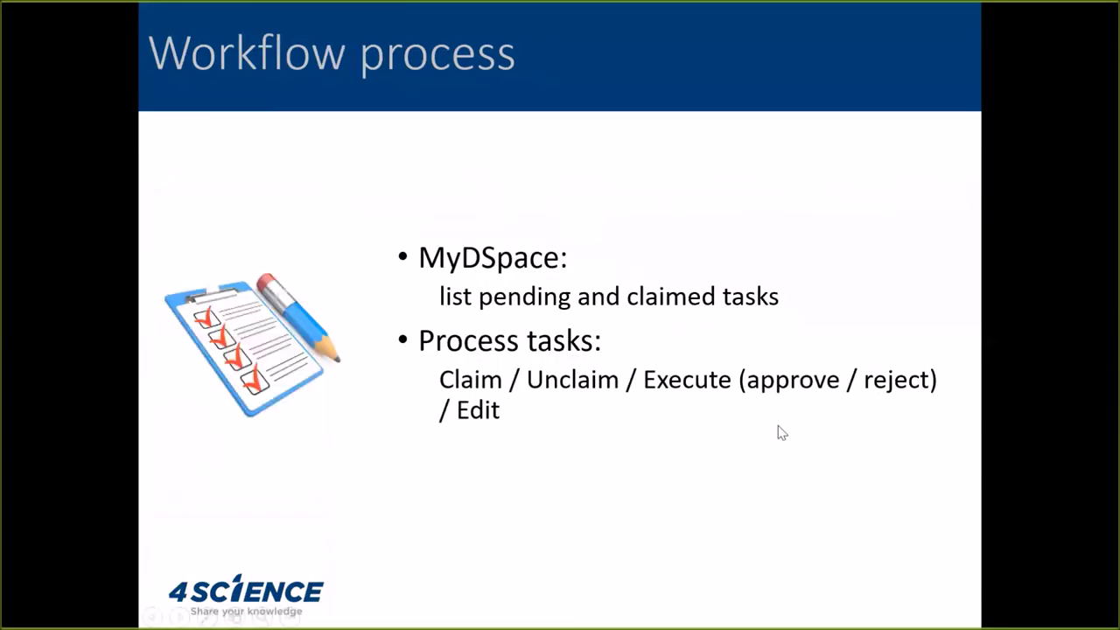
key(Right)
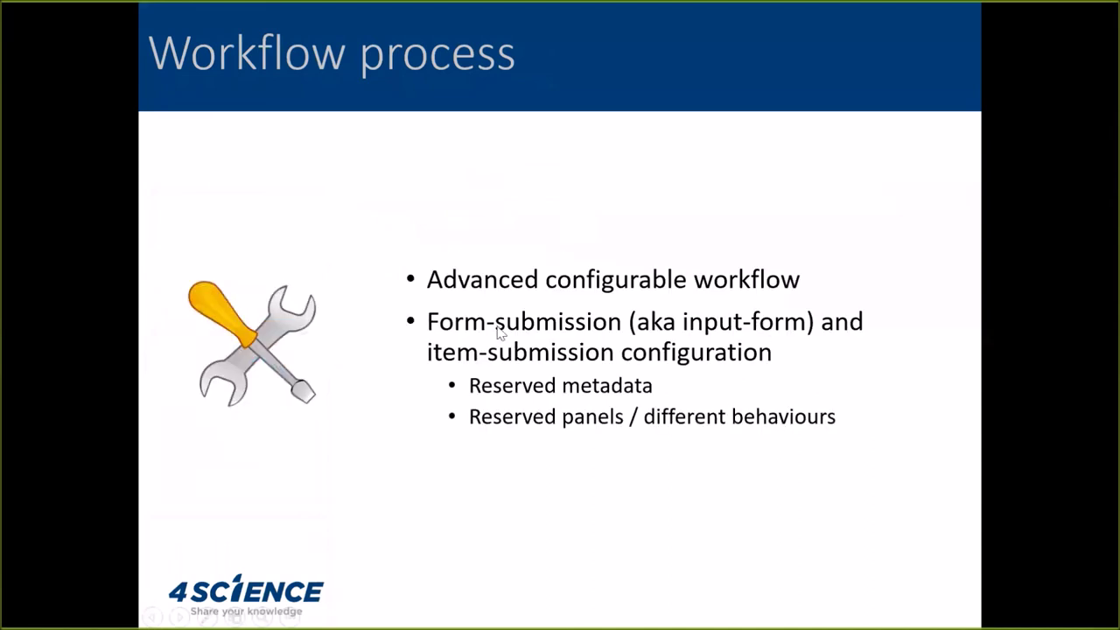